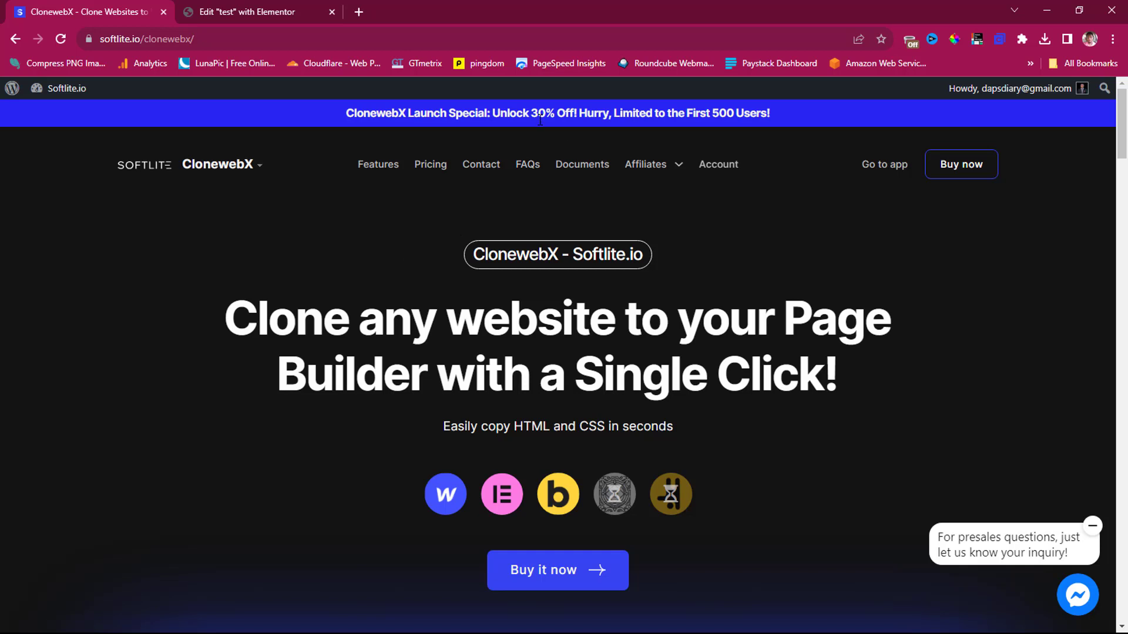
Scroll the softlite.io CloneWebX product page down to the pricing plans, then reload back to the top
scroll(562, 267, down, 10)
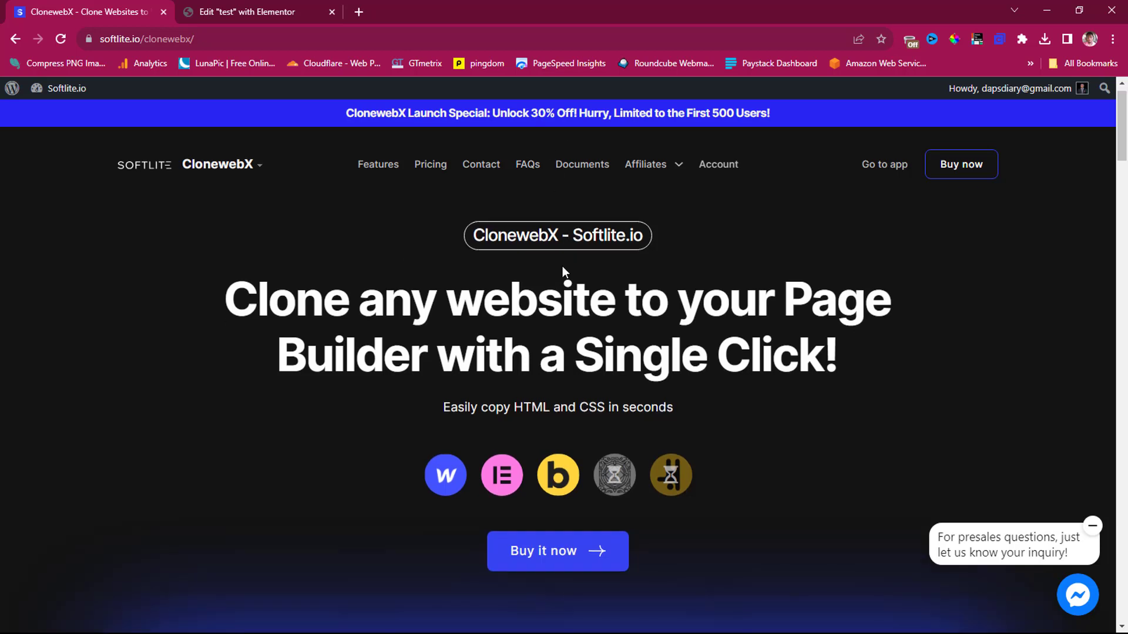
scroll(563, 273, down, 1)
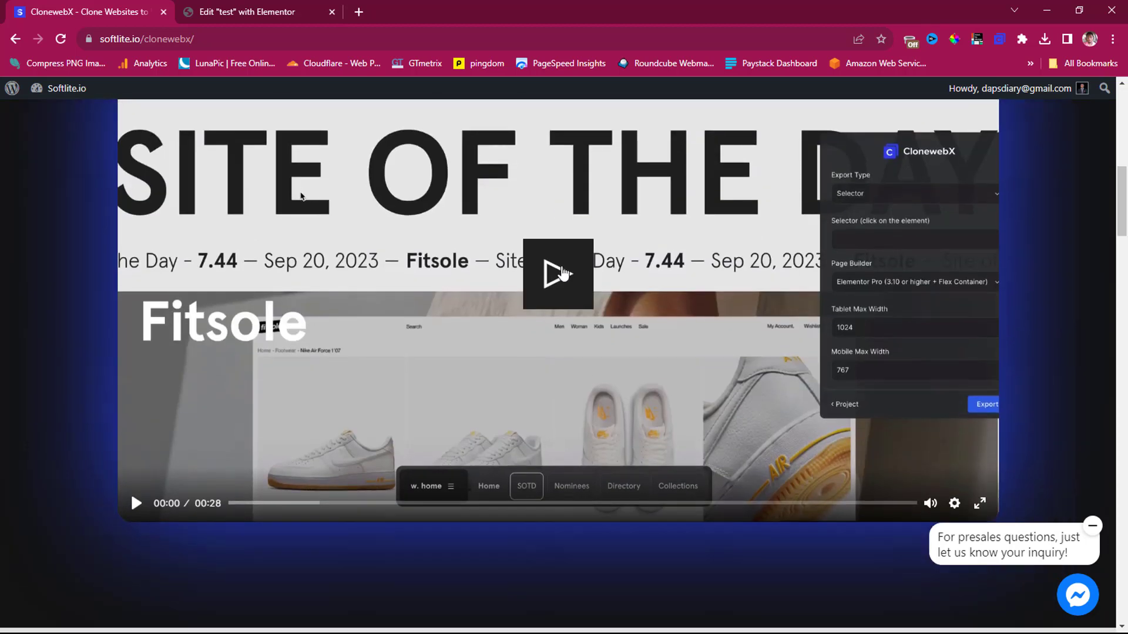
scroll(563, 273, down, 5)
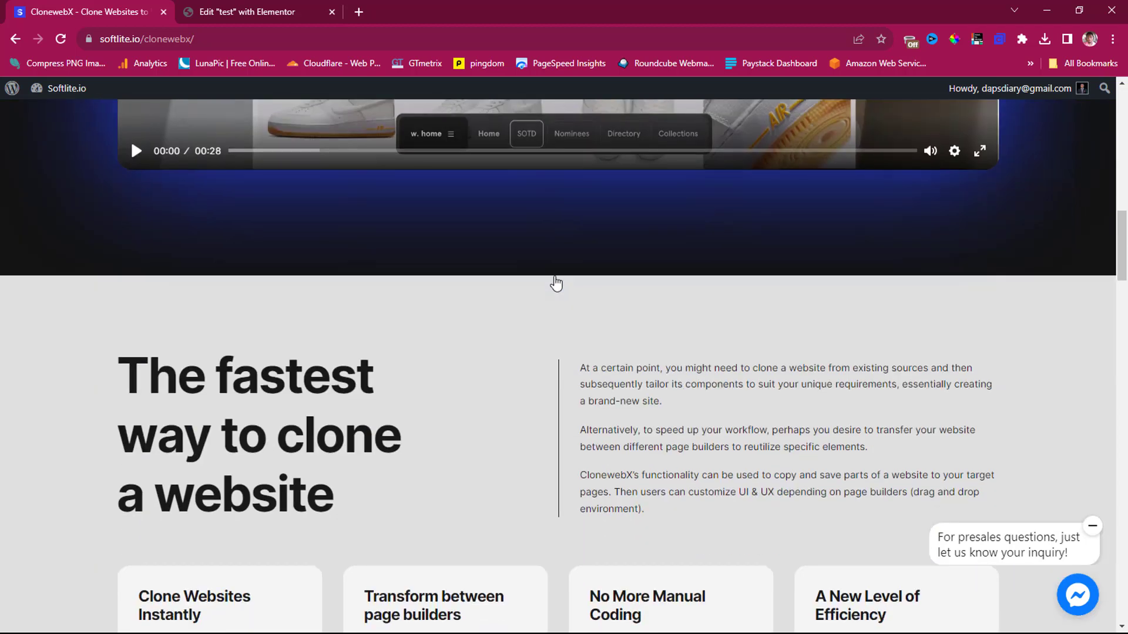
scroll(555, 283, down, 12)
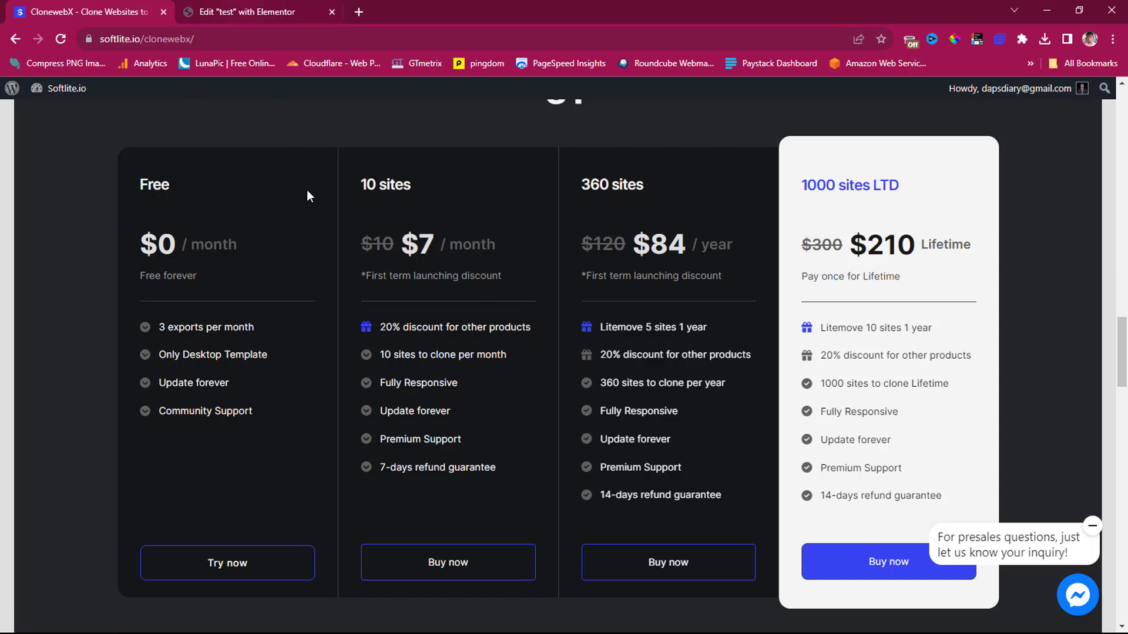
key(F5)
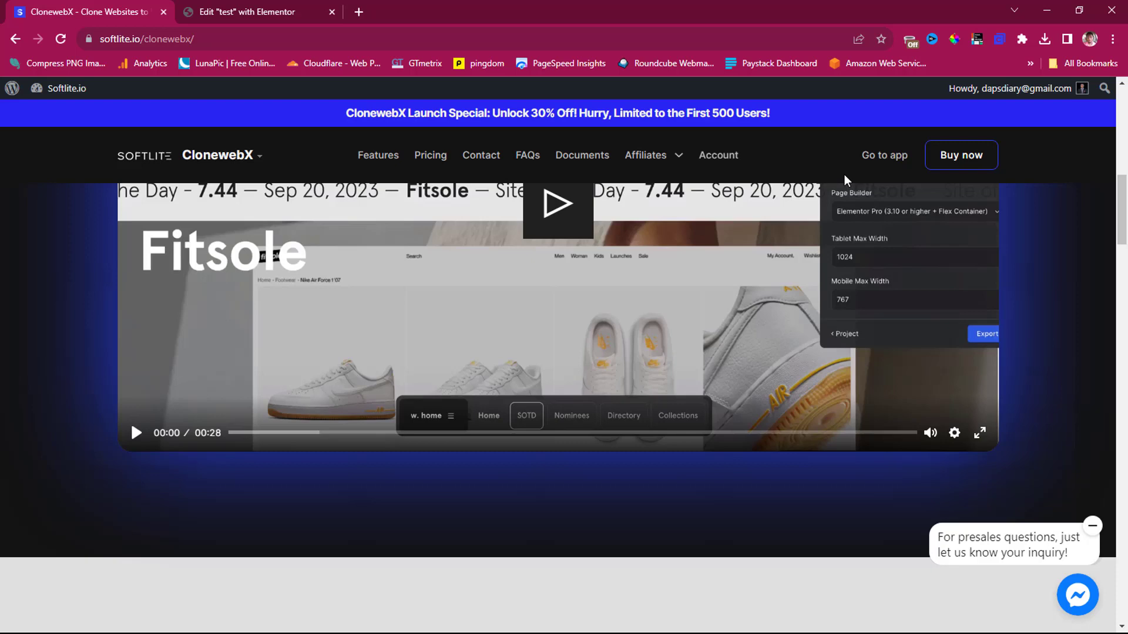
Launch the CloneWebX web app and open the Bricks Clone project from the dashboard
click(879, 157)
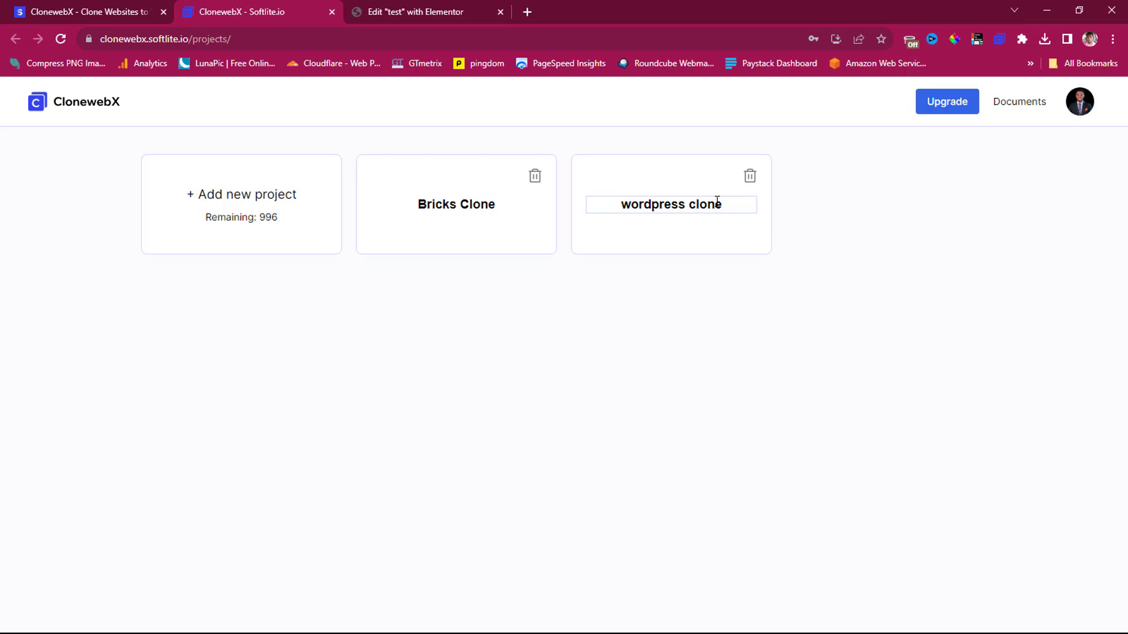
click(502, 240)
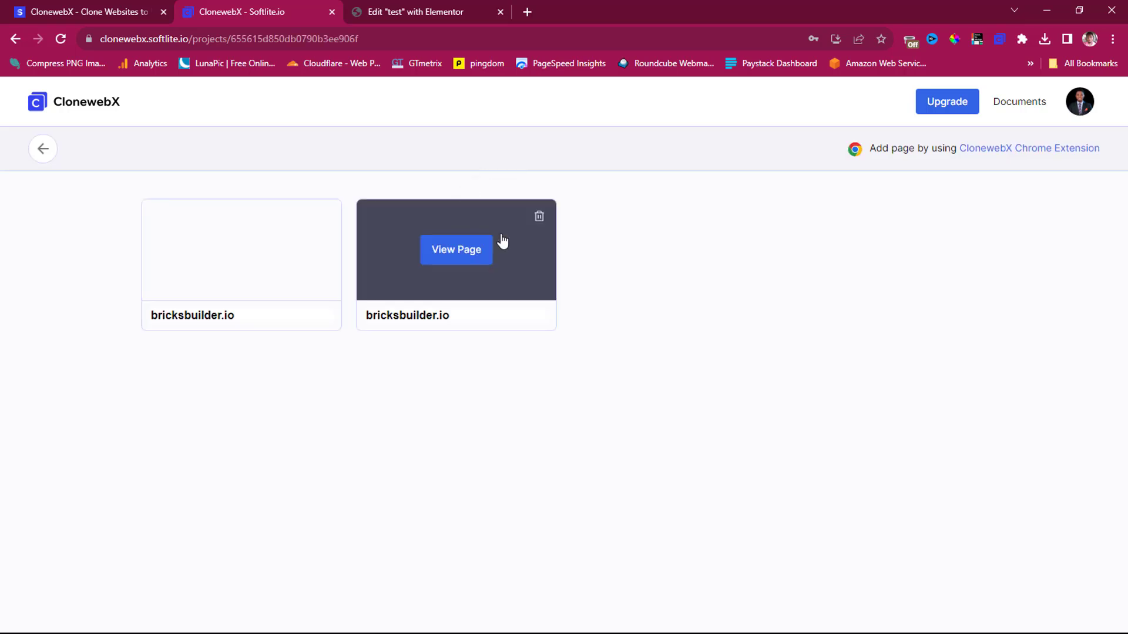
View the first saved bricksbuilder.io page and scroll through it beside the Elementor Pro export settings
click(225, 258)
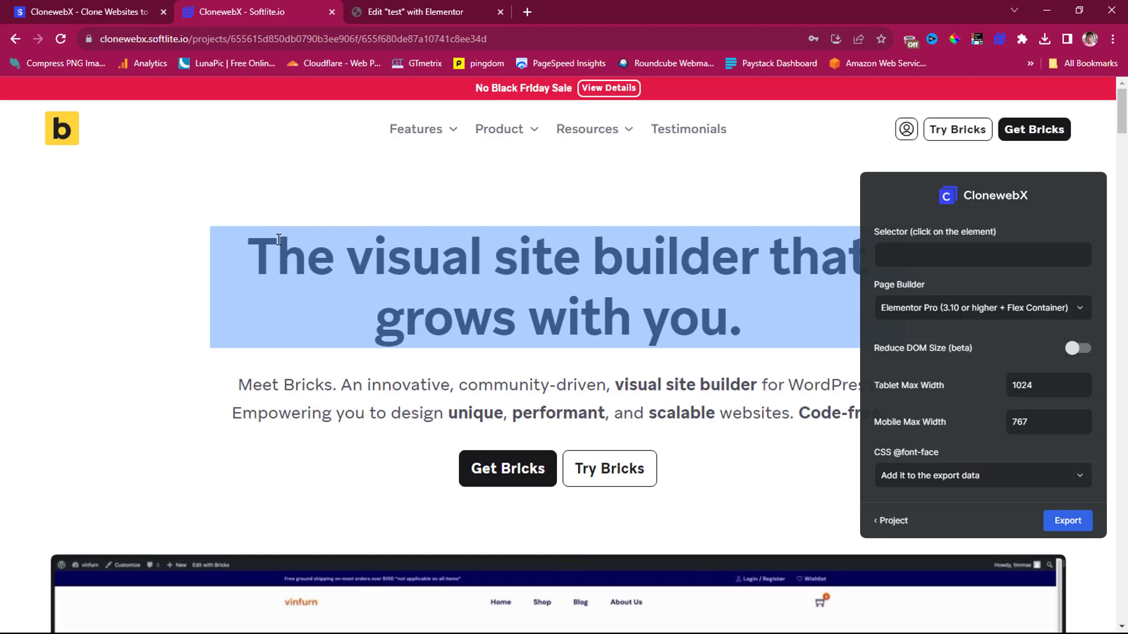
scroll(95, 250, down, 15)
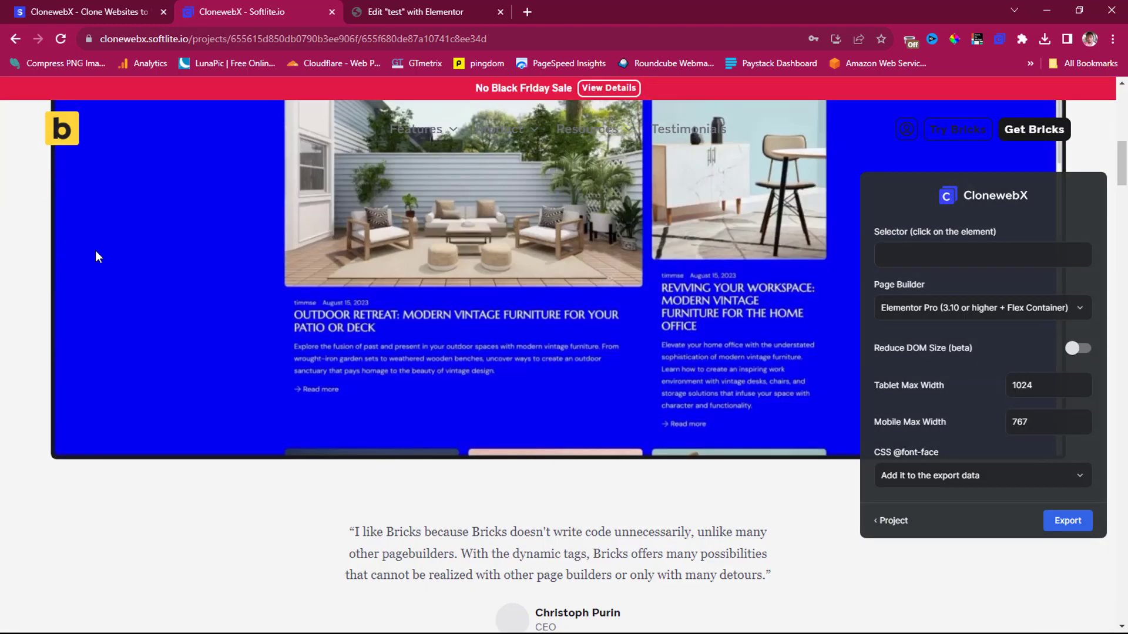
scroll(100, 256, down, 10)
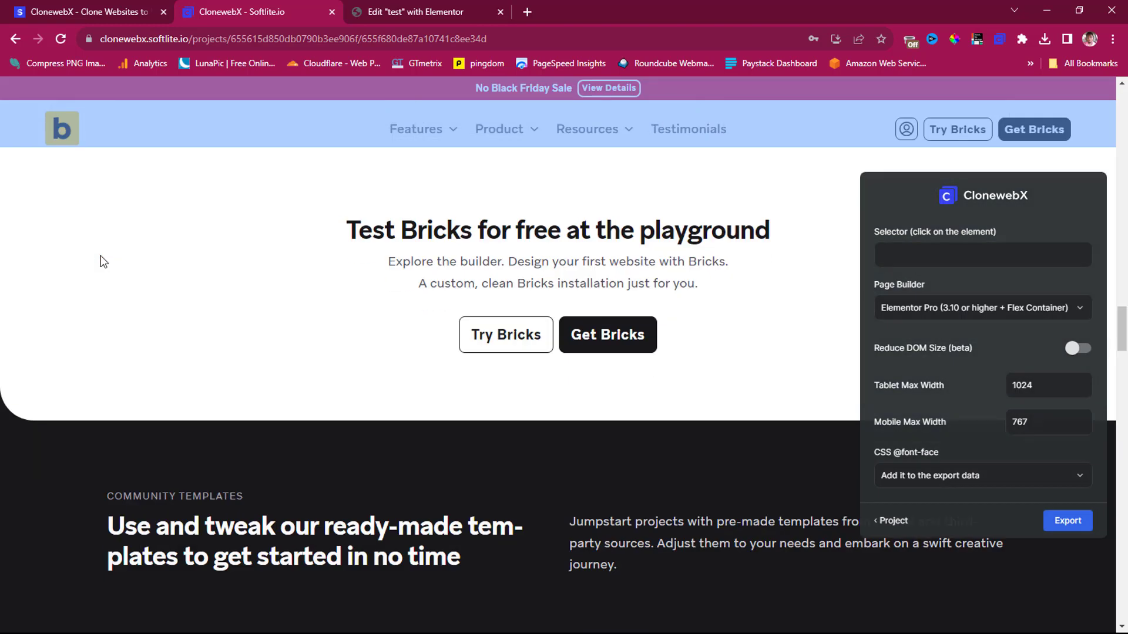
scroll(100, 262, down, 12)
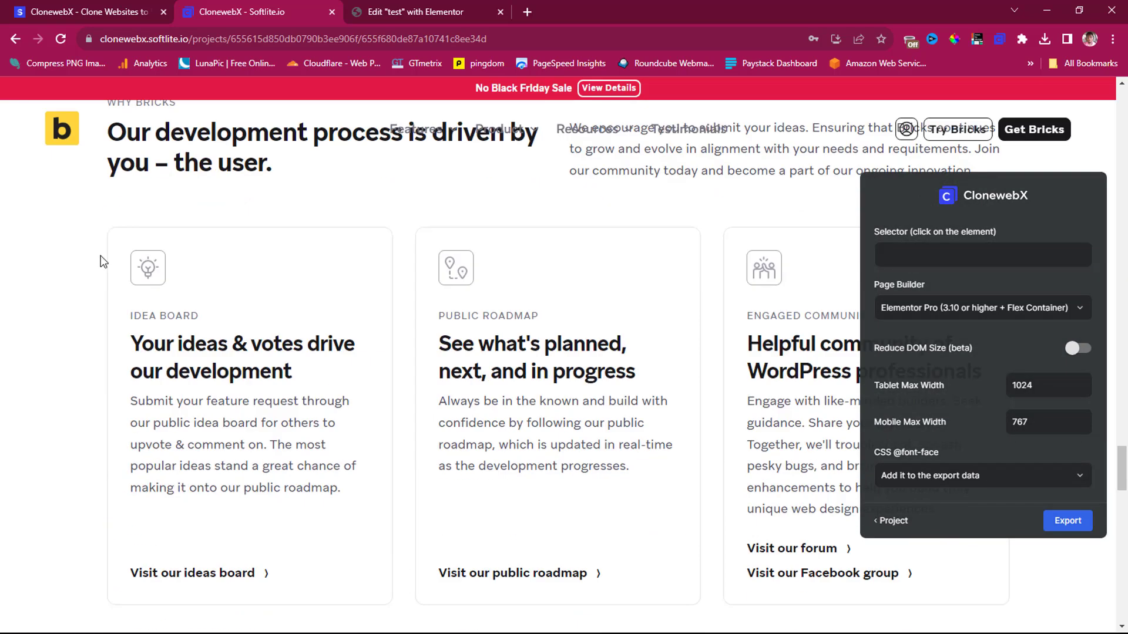
scroll(100, 256, down, 10)
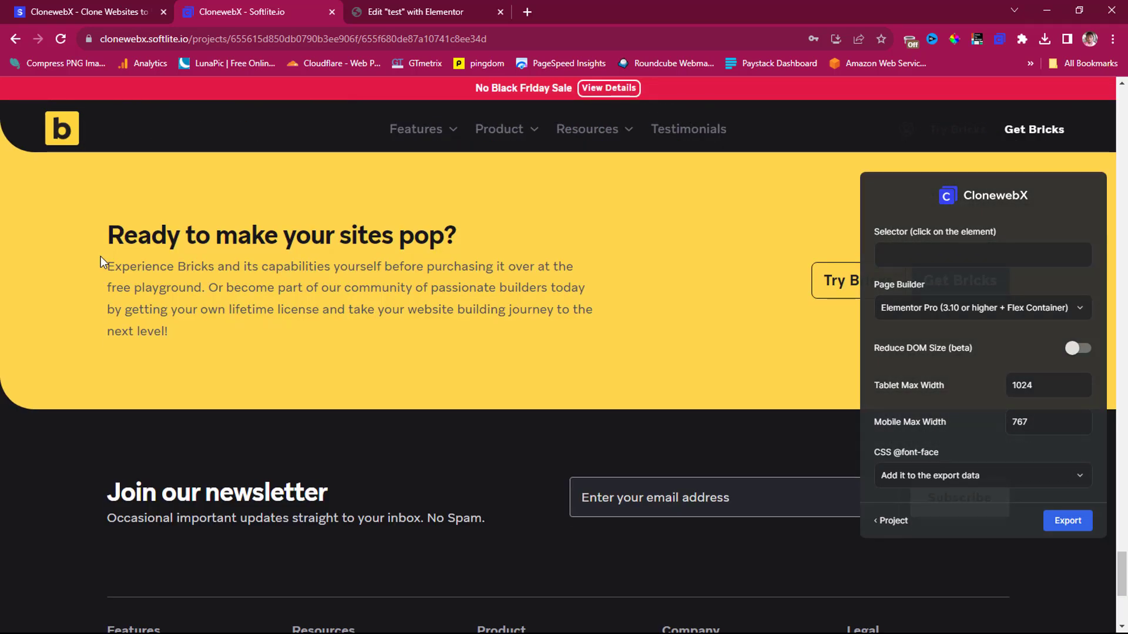
scroll(100, 256, up, 10)
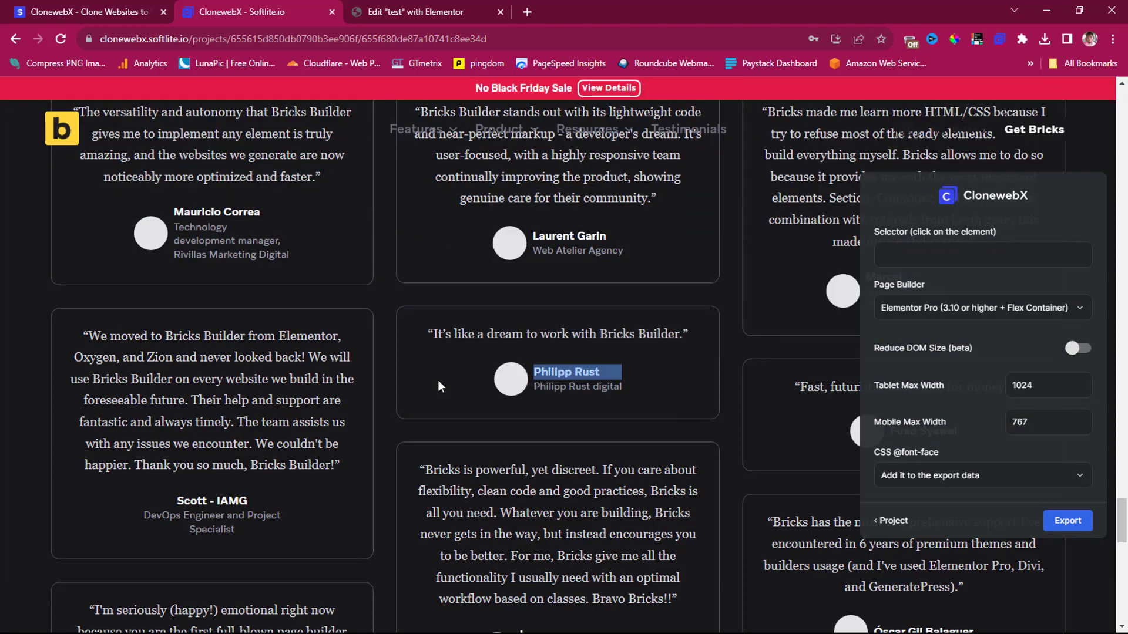
scroll(433, 370, up, 10)
scroll(434, 371, up, 15)
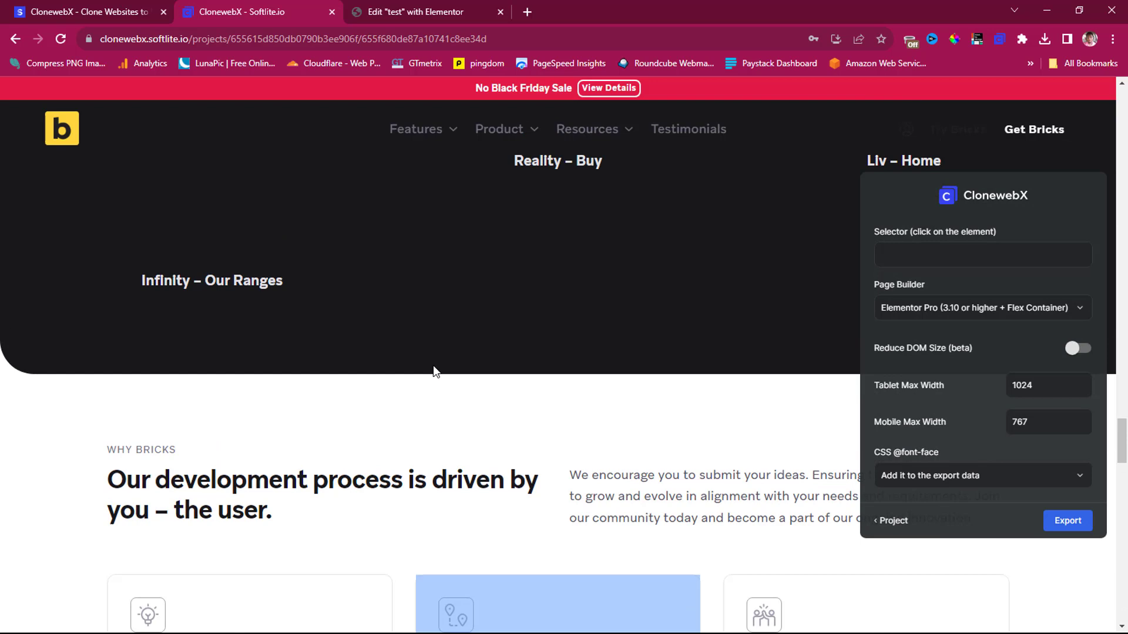
scroll(433, 372, up, 10)
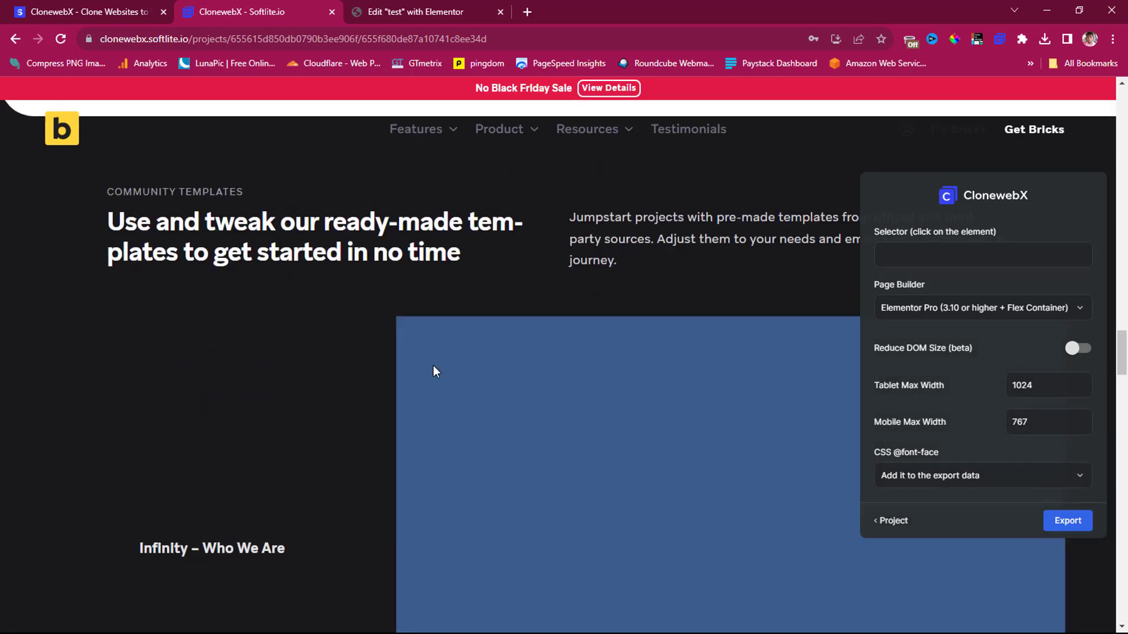
scroll(432, 365, up, 12)
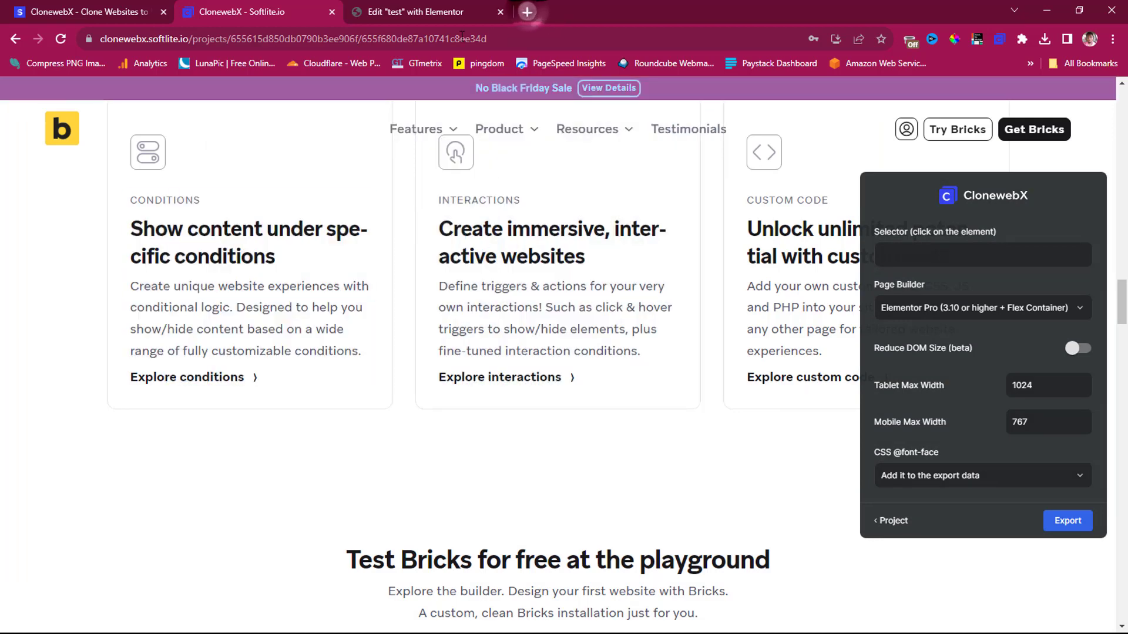
Load bricksbuilder.io in a new tab and scroll down to the bottom of the page
click(528, 12)
text(bricksbuilder.io)
key(Return)
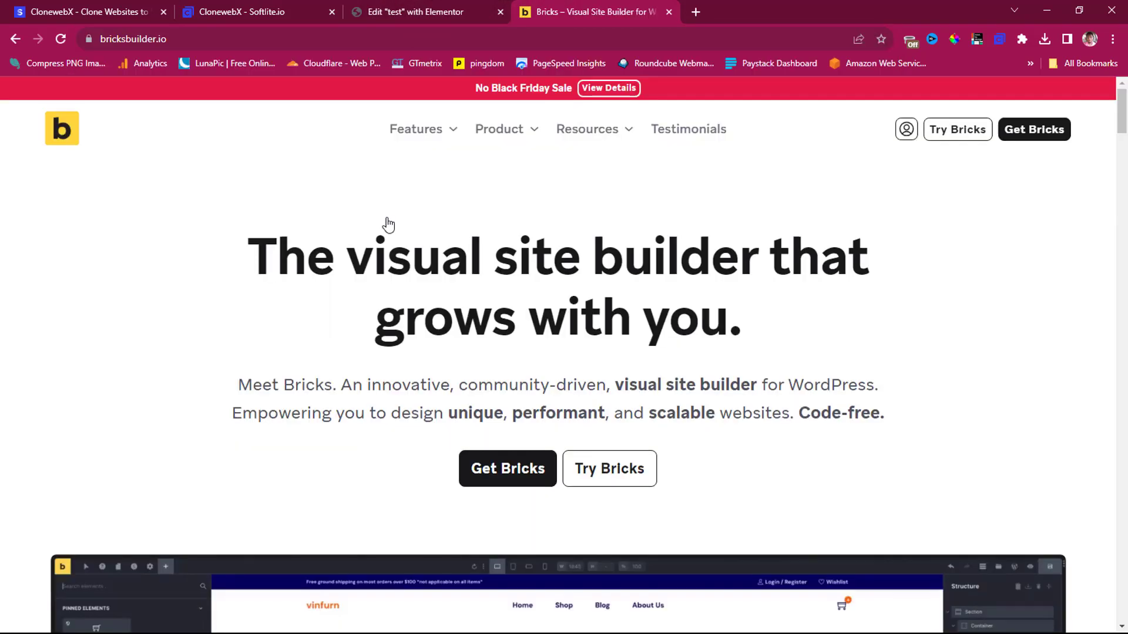
scroll(95, 353, down, 5)
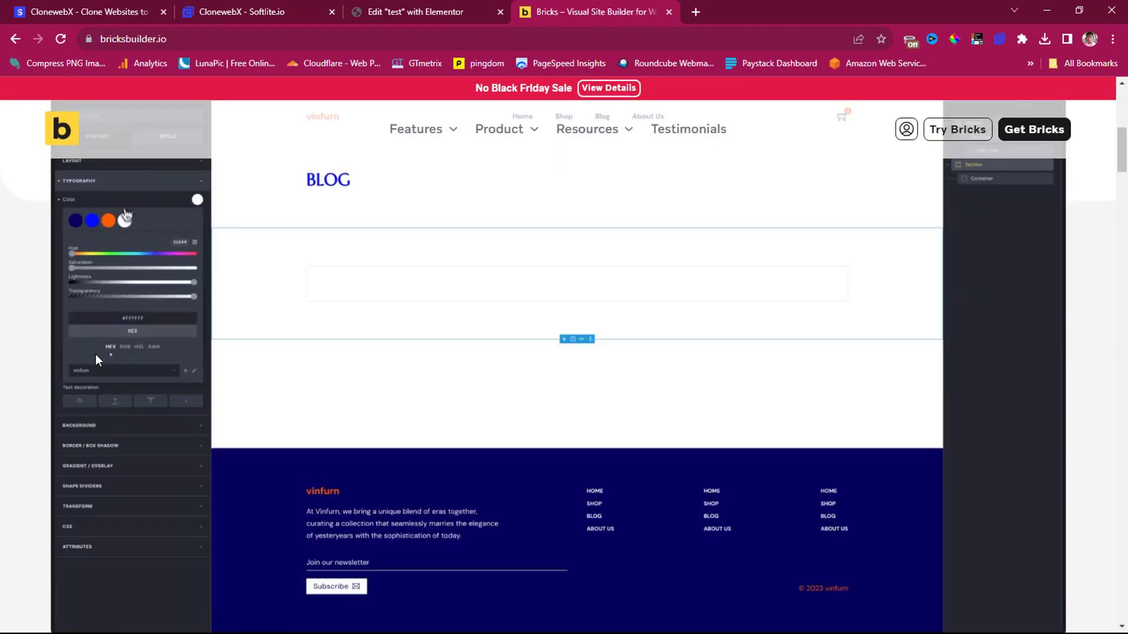
scroll(95, 354, down, 10)
scroll(92, 355, up, 7)
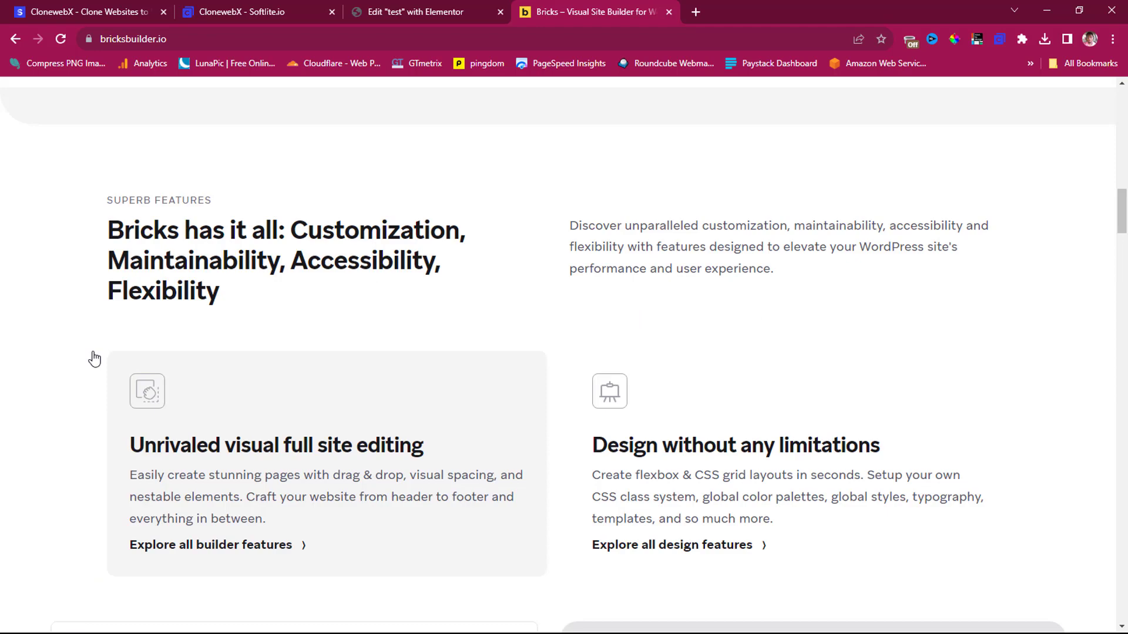
scroll(108, 341, down, 10)
scroll(108, 340, down, 15)
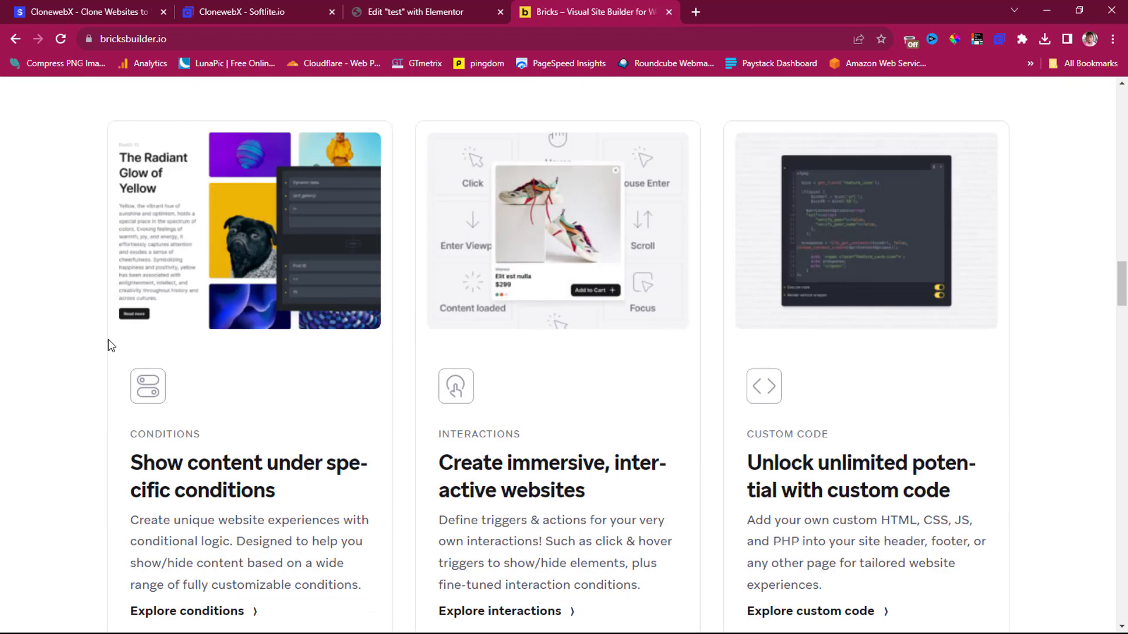
scroll(108, 340, down, 20)
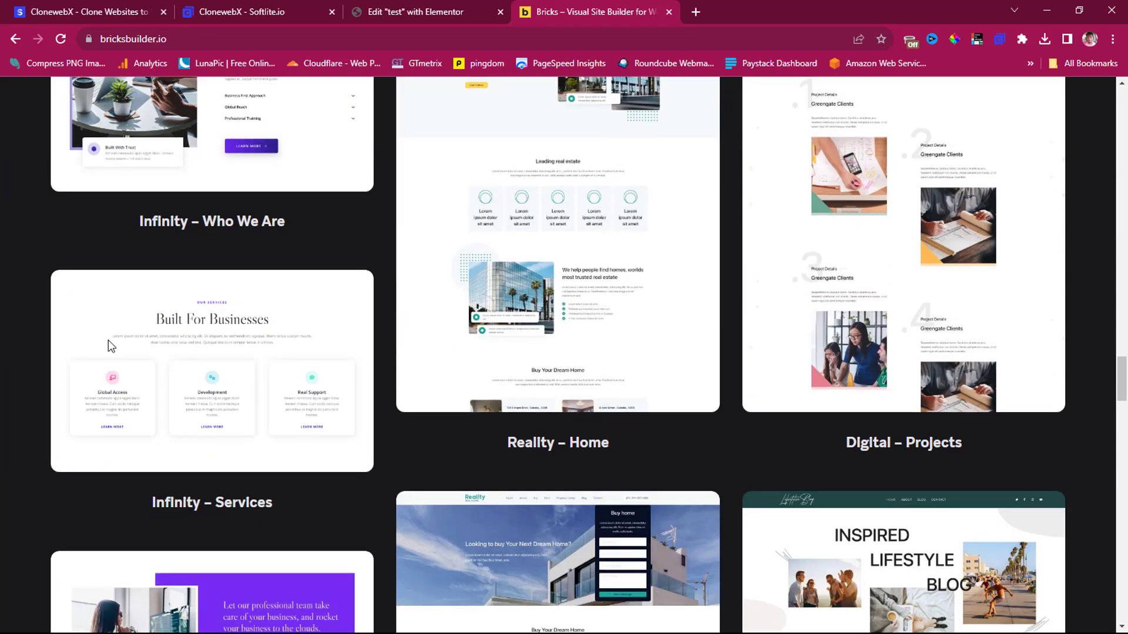
scroll(110, 341, down, 20)
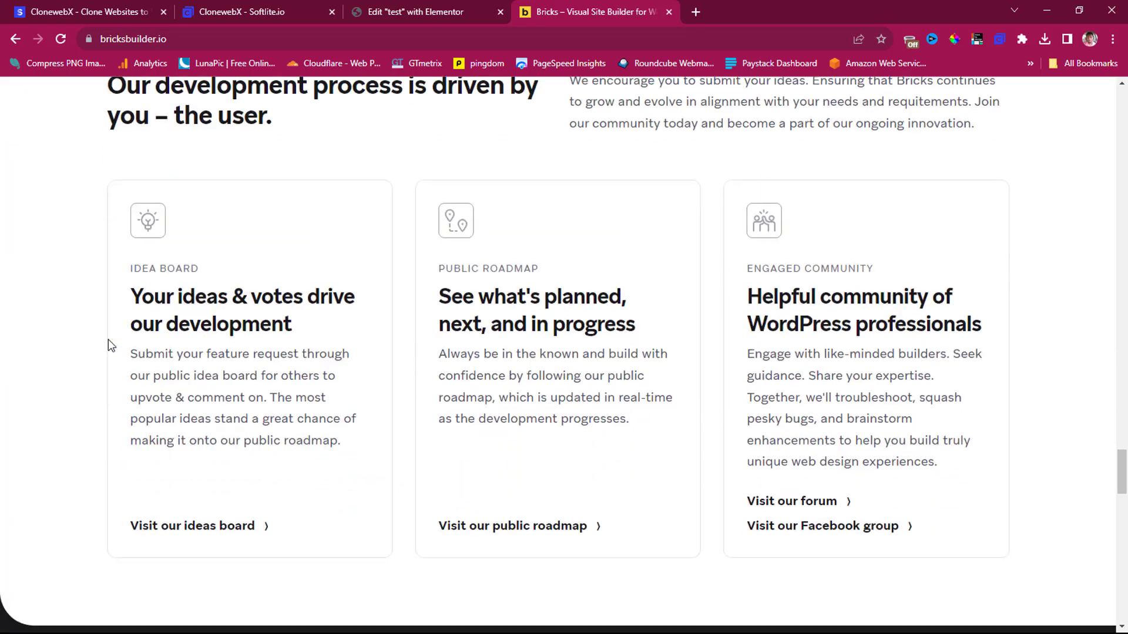
scroll(109, 339, down, 5)
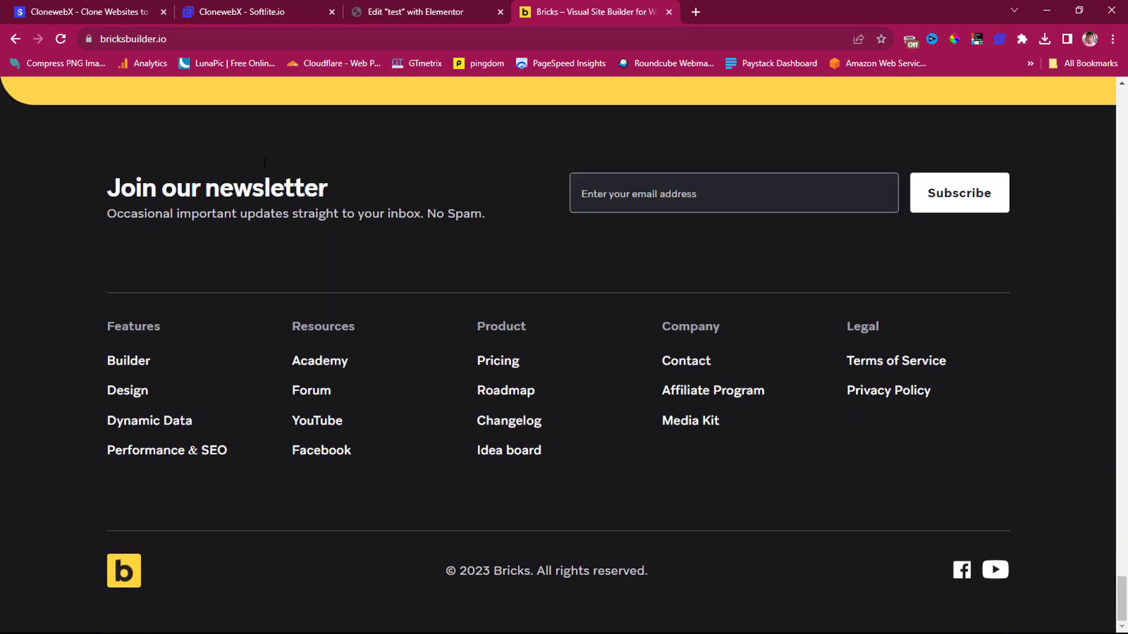
Add the page to the Bricks Clone project using the CloneWebX extension
click(998, 38)
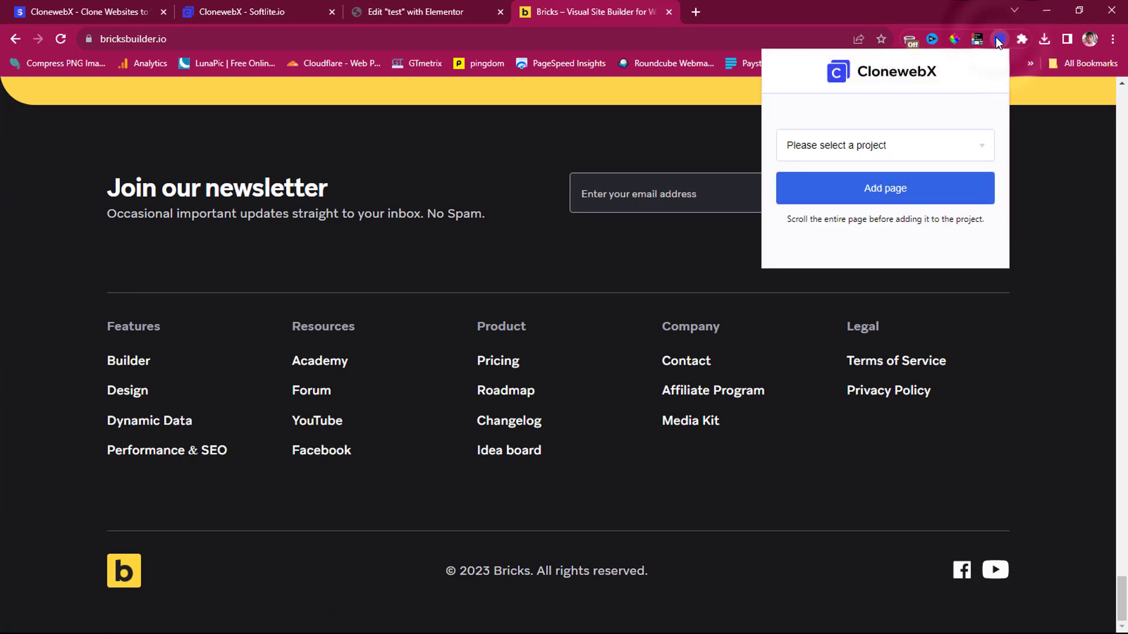
click(871, 146)
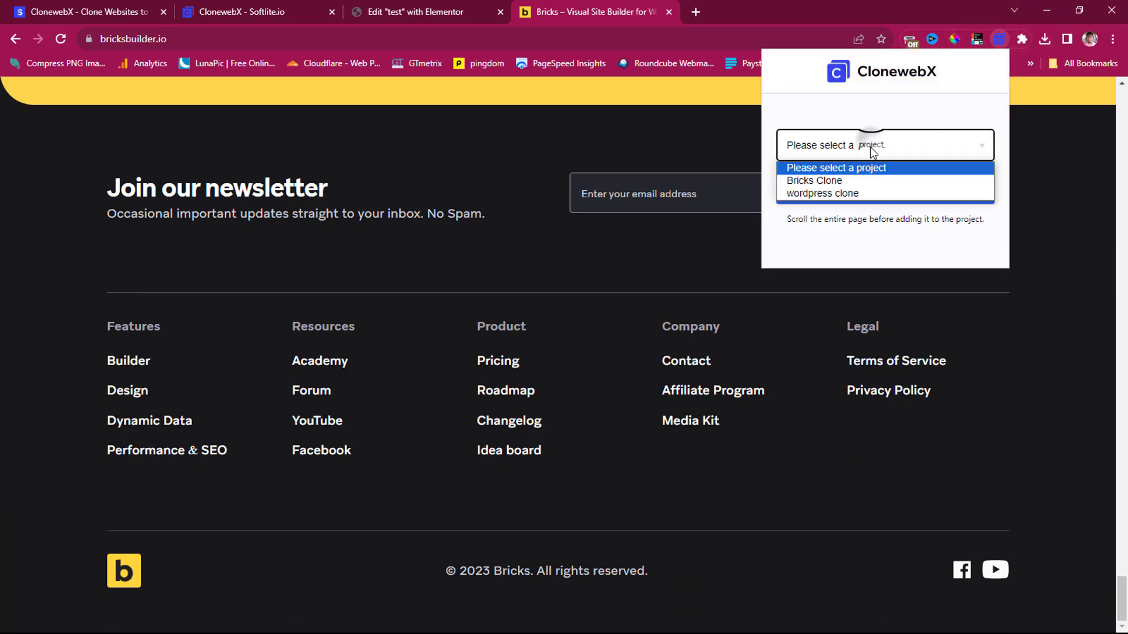
click(849, 181)
click(903, 190)
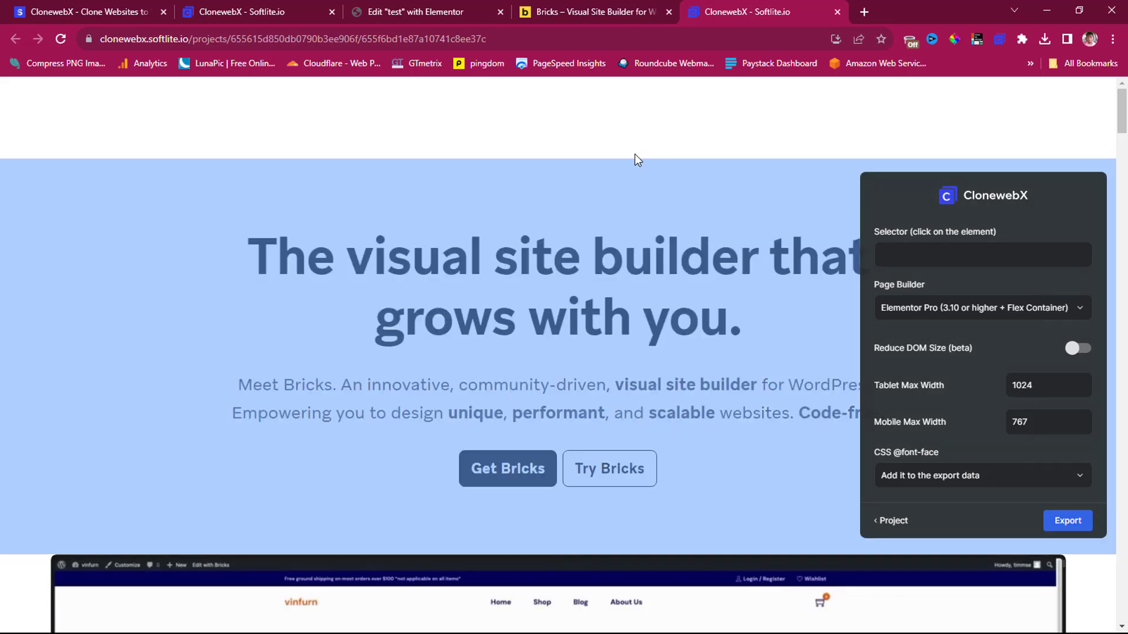
scroll(634, 154, down, 3)
scroll(634, 154, down, 15)
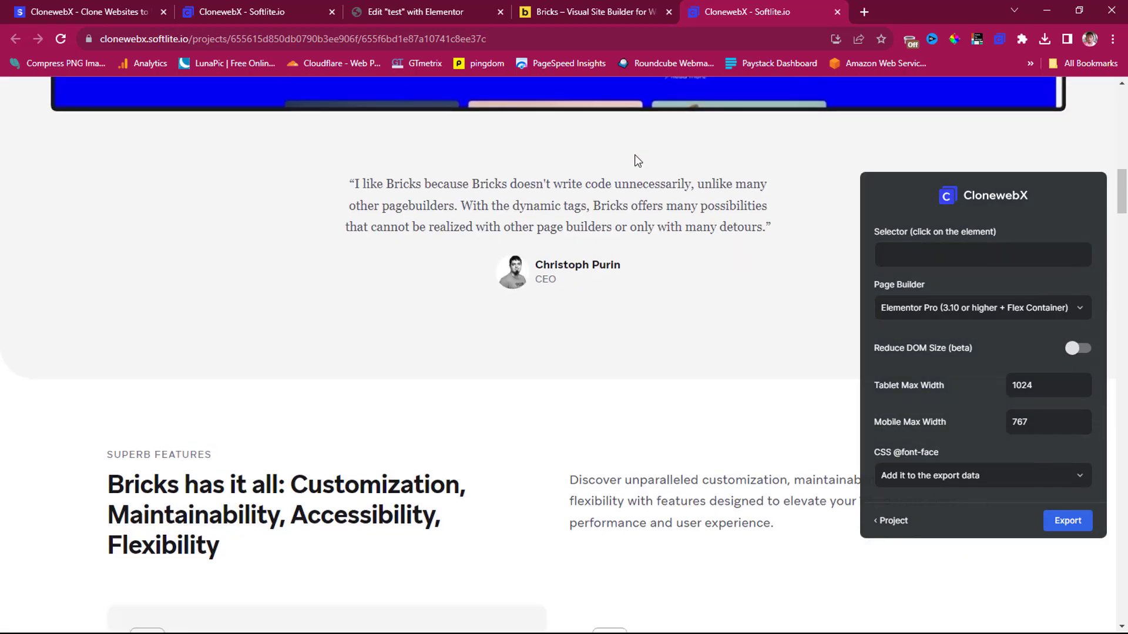
scroll(635, 155, down, 20)
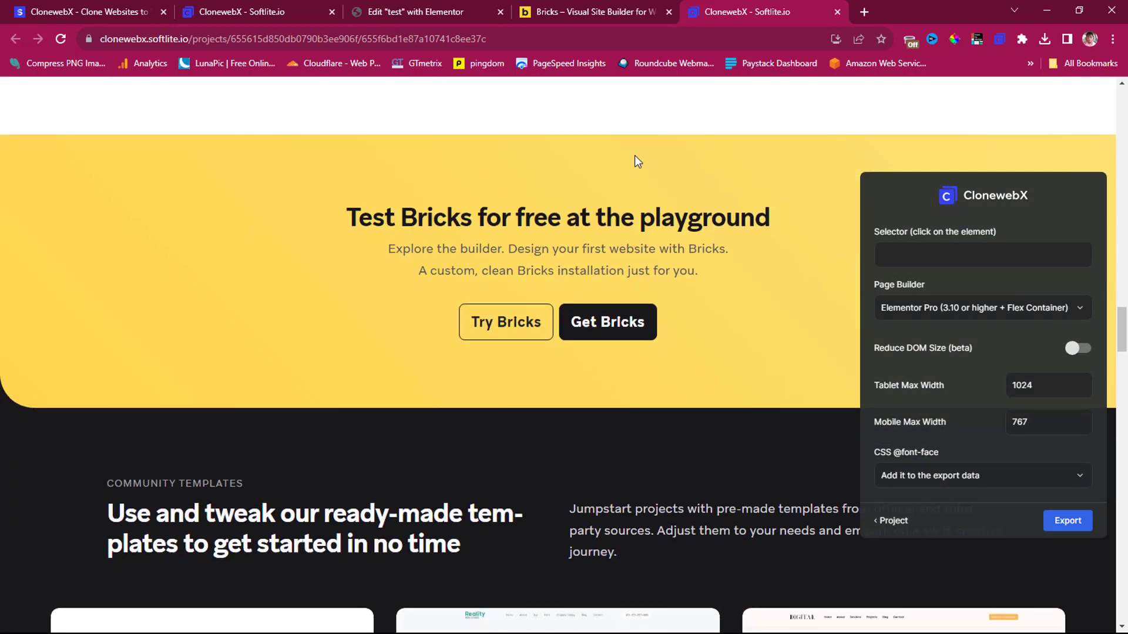
scroll(634, 157, down, 20)
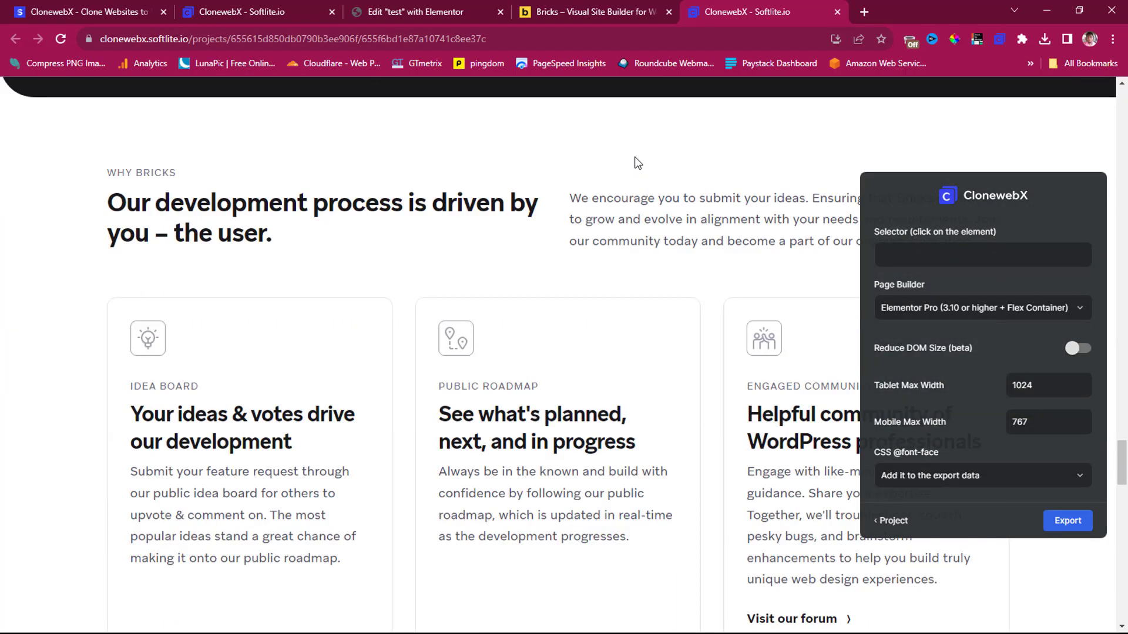
scroll(634, 157, down, 15)
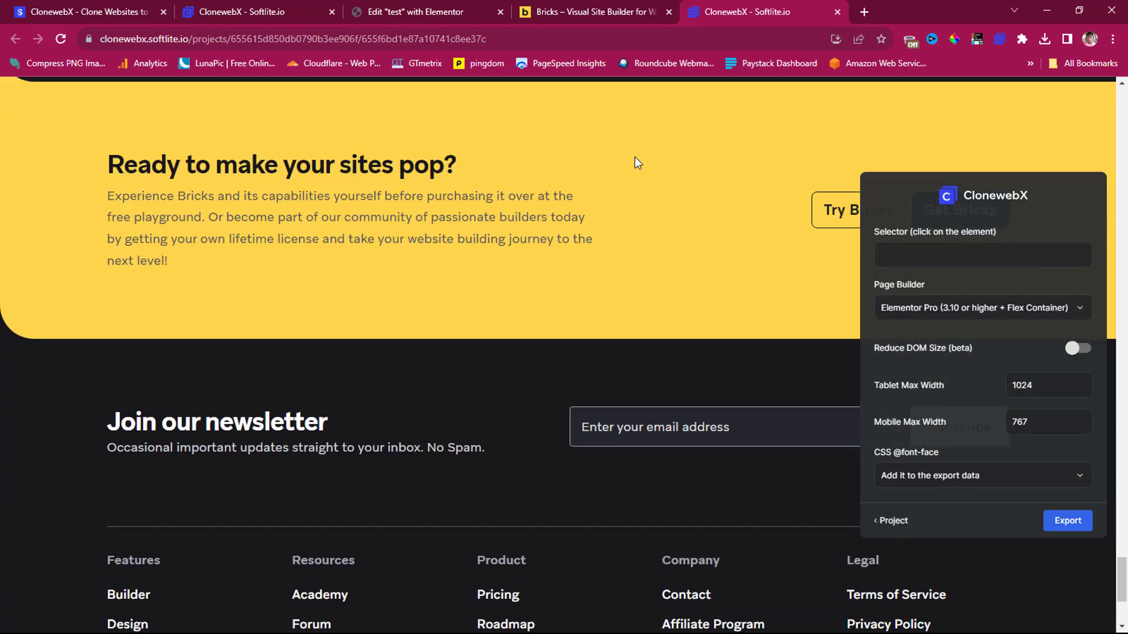
scroll(606, 288, up, 20)
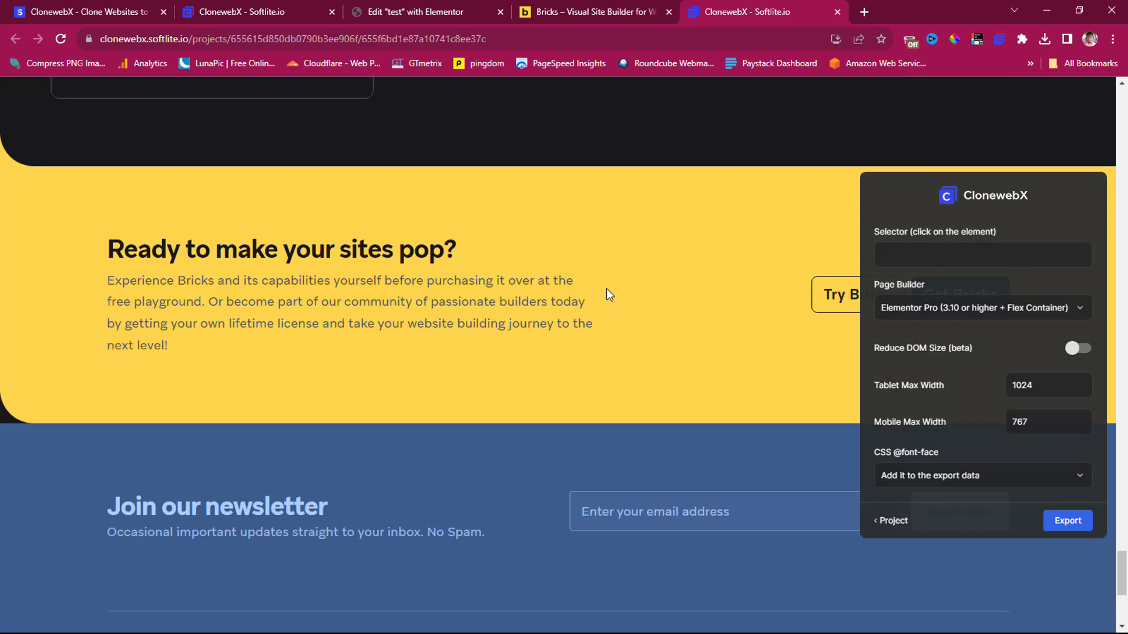
scroll(605, 288, up, 20)
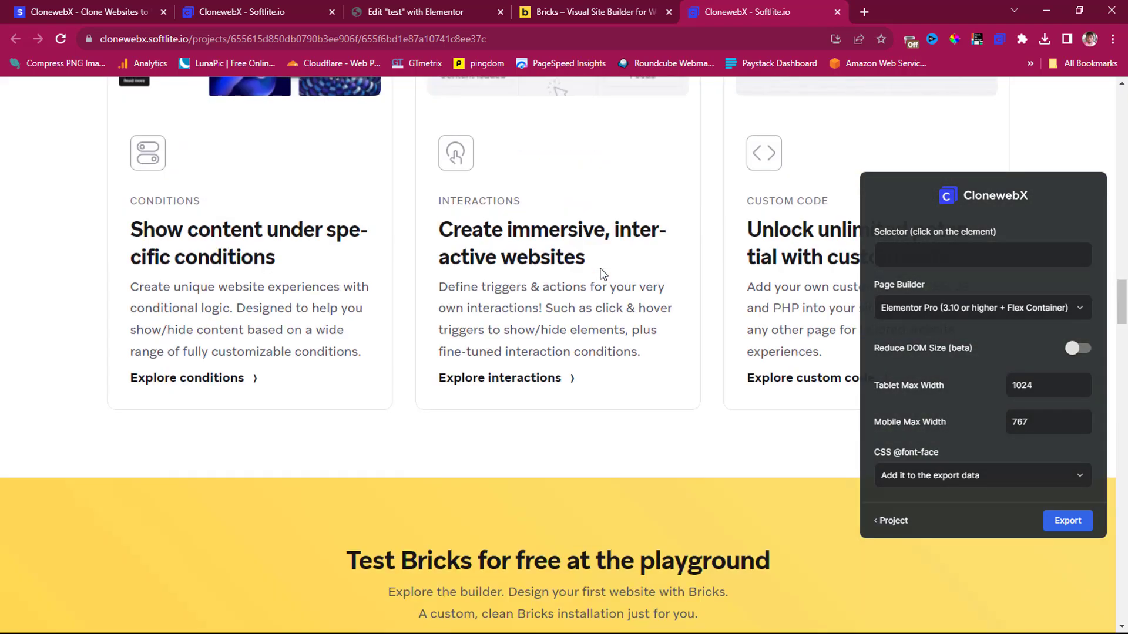
scroll(591, 245, up, 9)
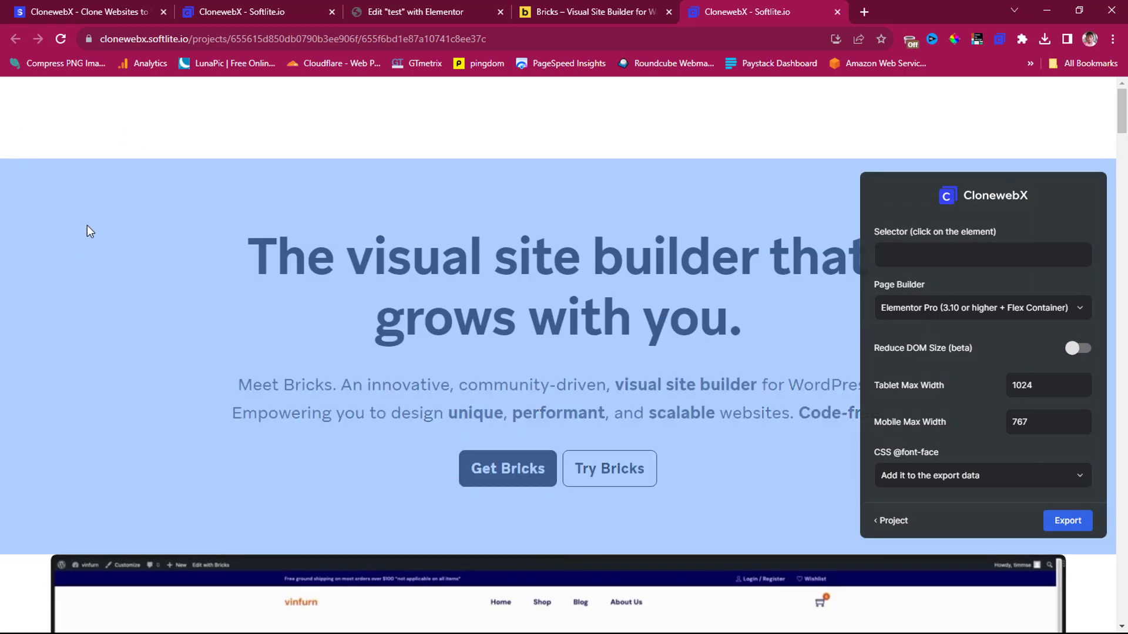
Select the hero section, verify it by hiding and showing it, then target its parent #brx-content
click(84, 224)
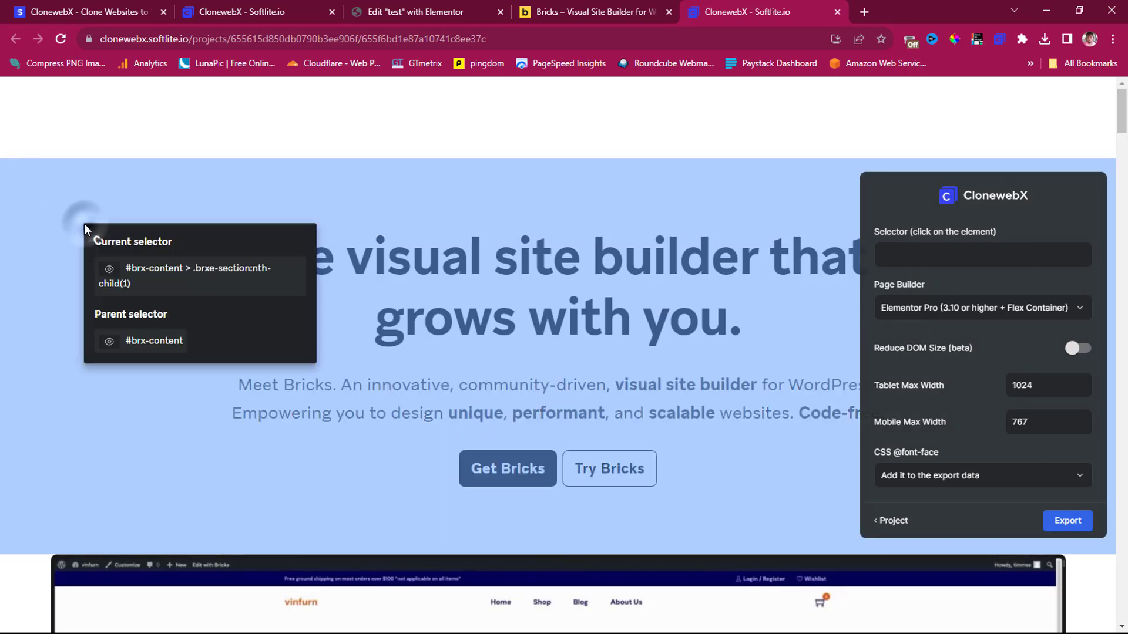
click(109, 272)
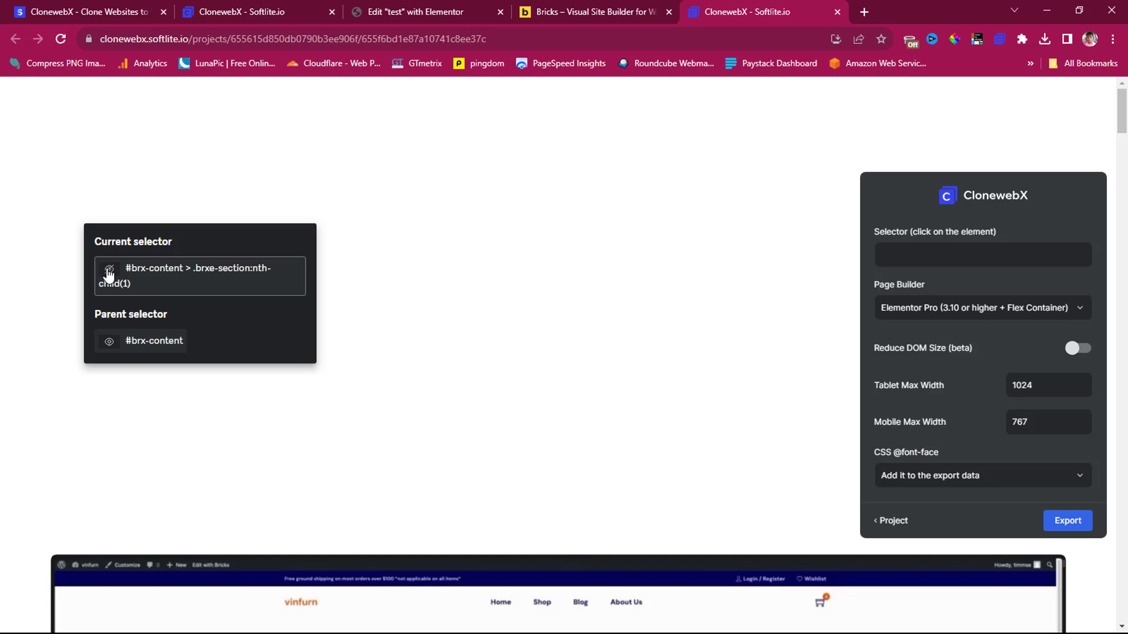
click(109, 270)
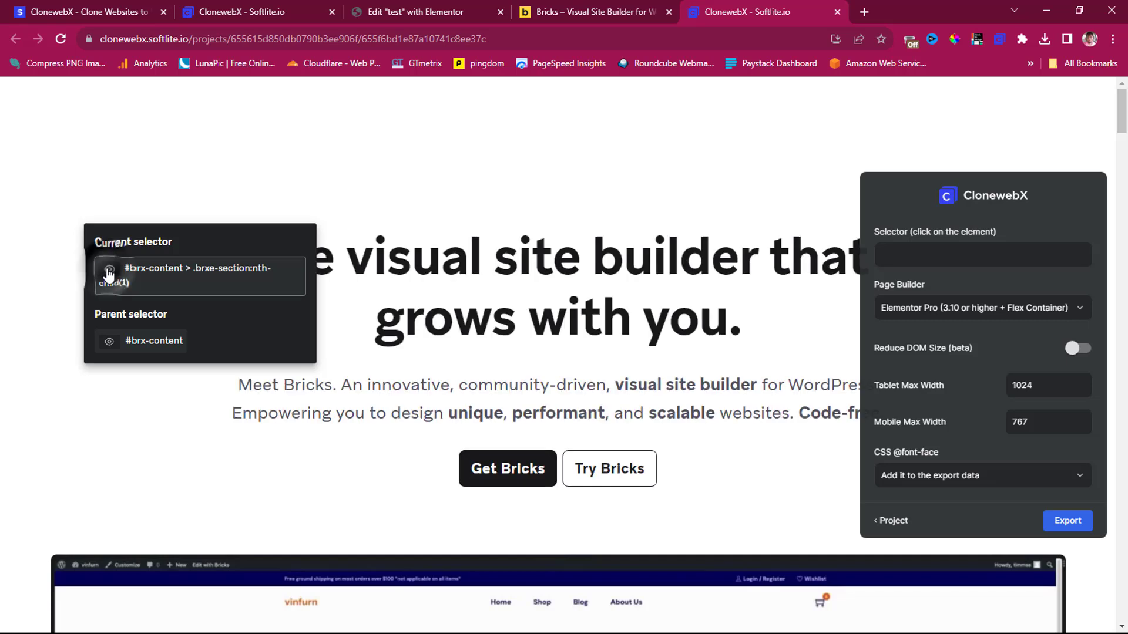
click(145, 345)
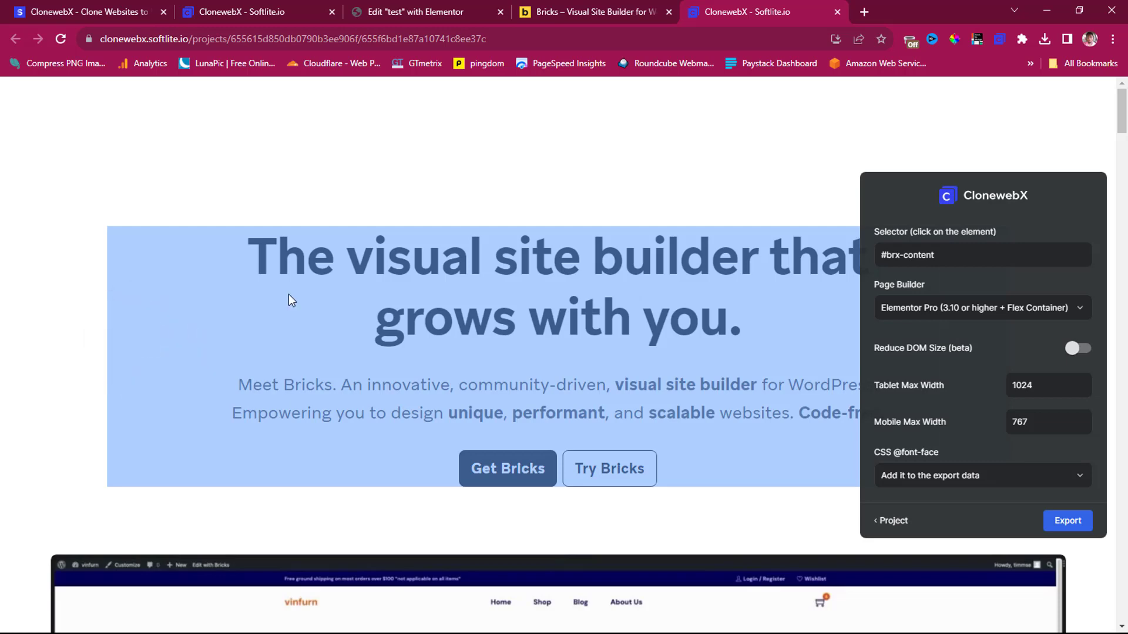
click(966, 255)
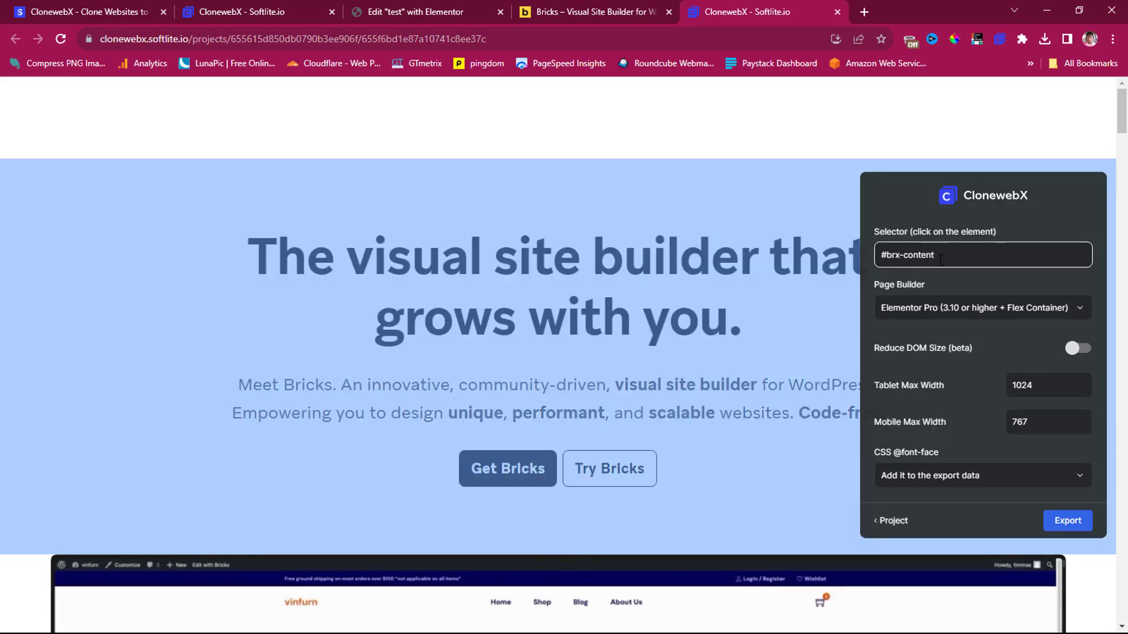
Export #brx-content with Elementor Free as the page builder and go to the test page's Elementor editor
click(966, 282)
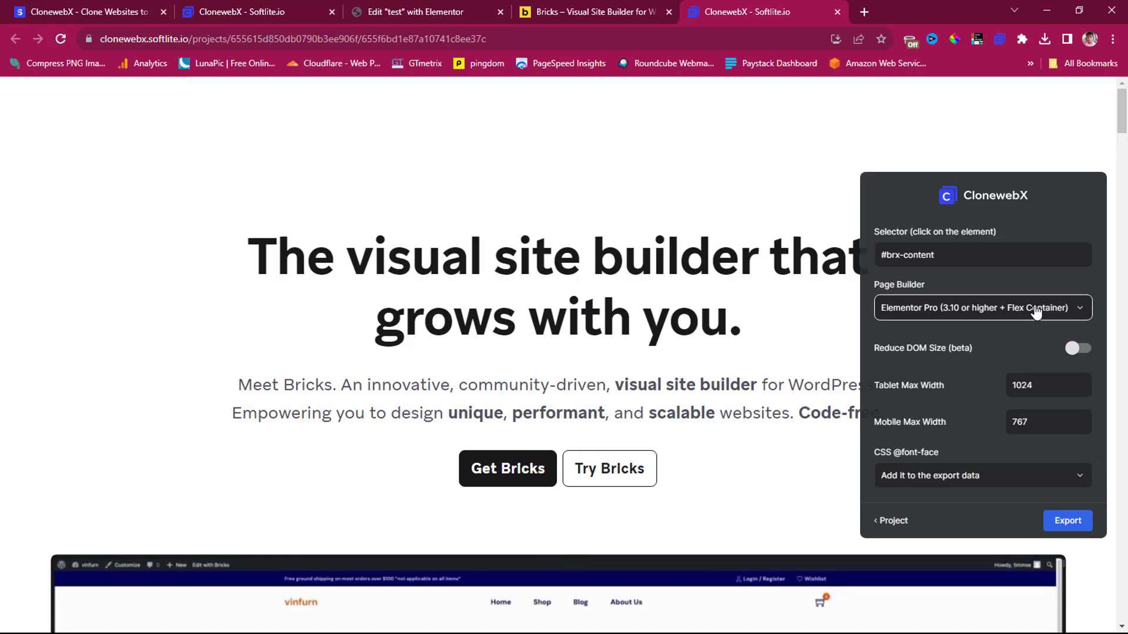
click(1036, 311)
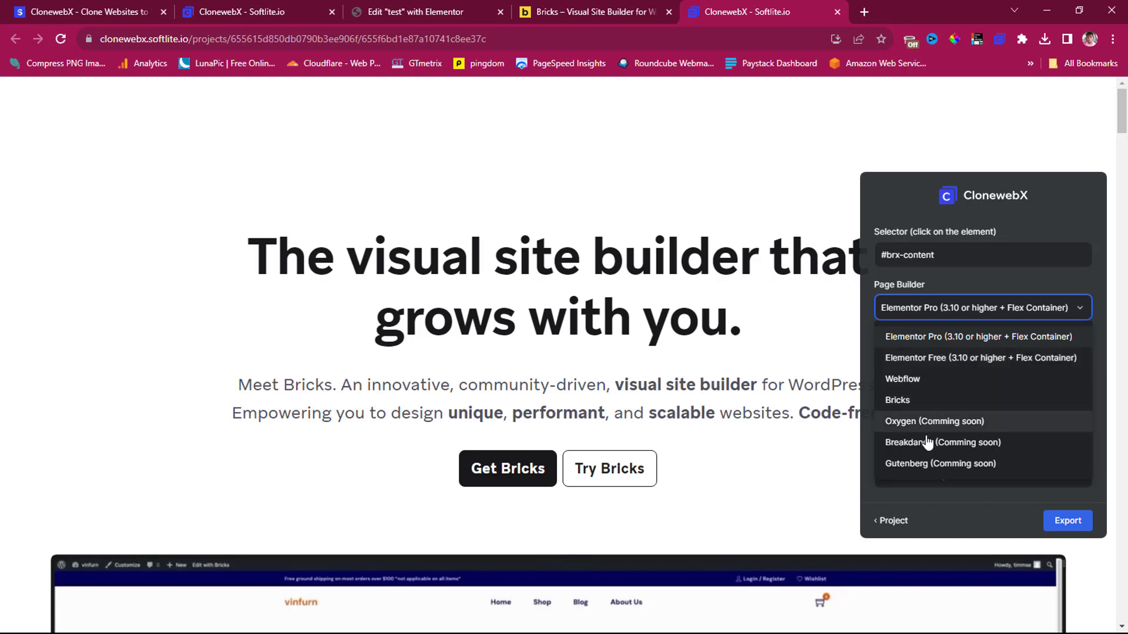
click(907, 360)
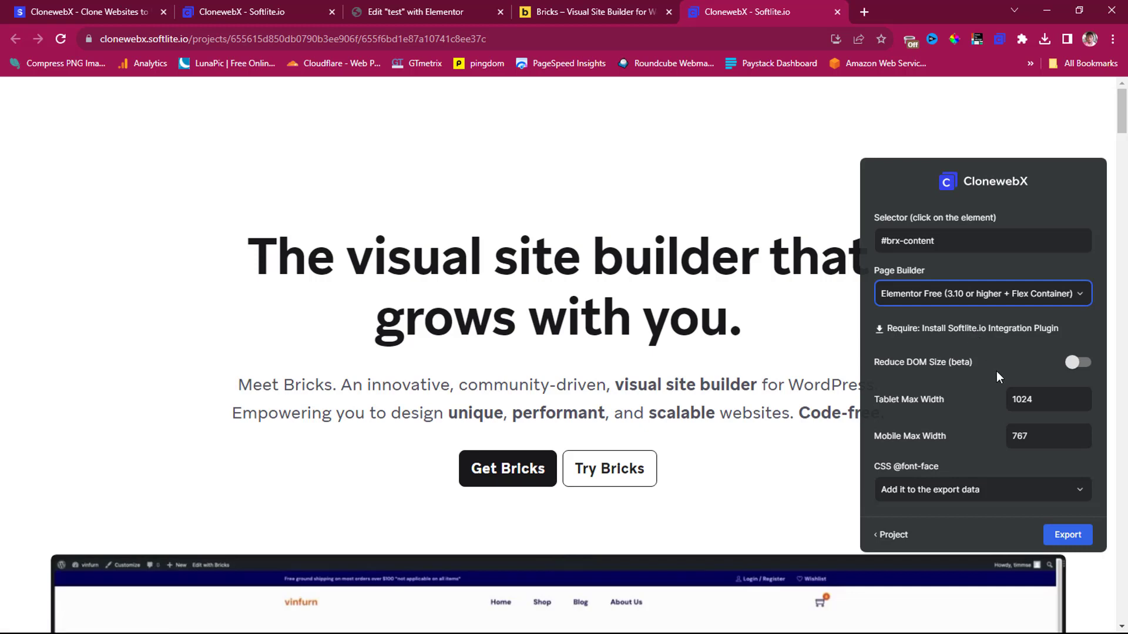
click(1068, 536)
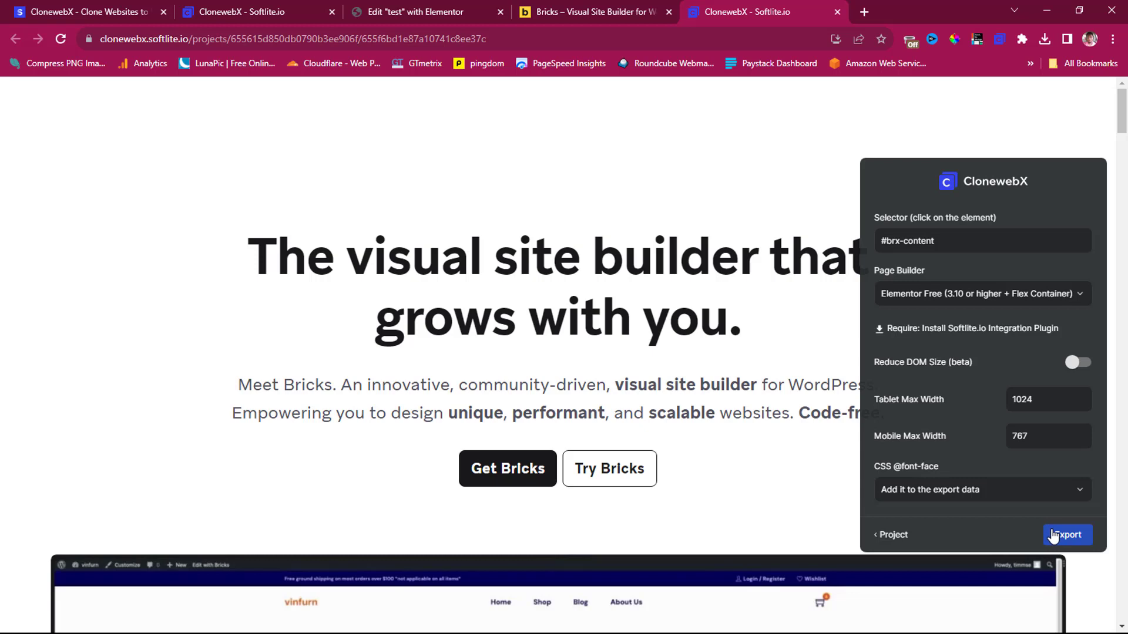
click(434, 8)
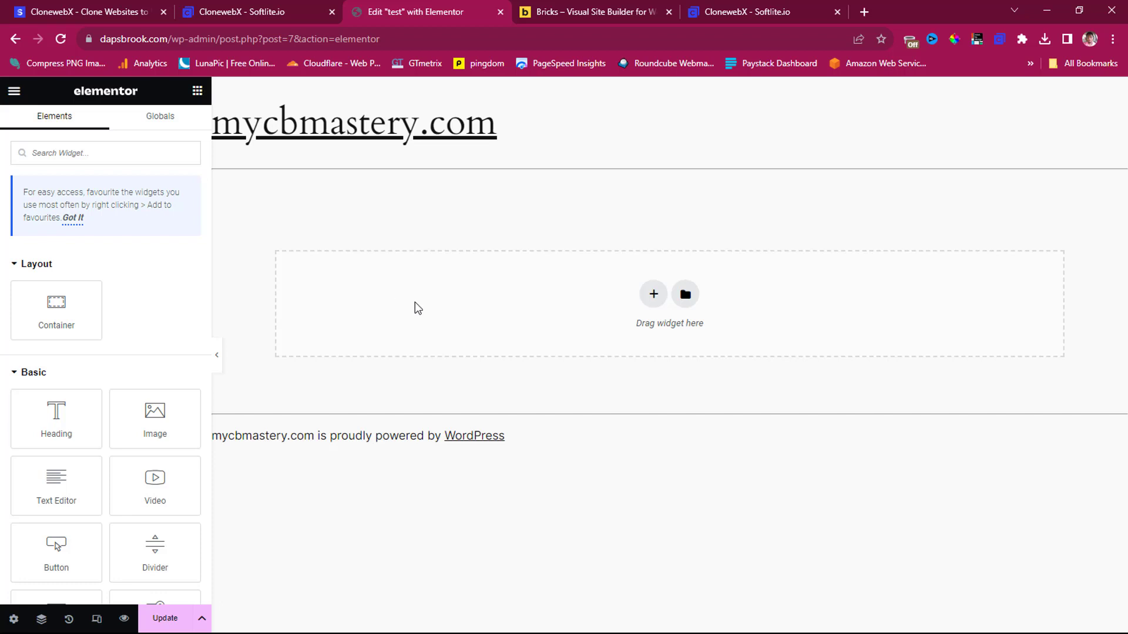
Paste the exported Bricks clone into the empty test page via 'Paste from other site'
right_click(434, 290)
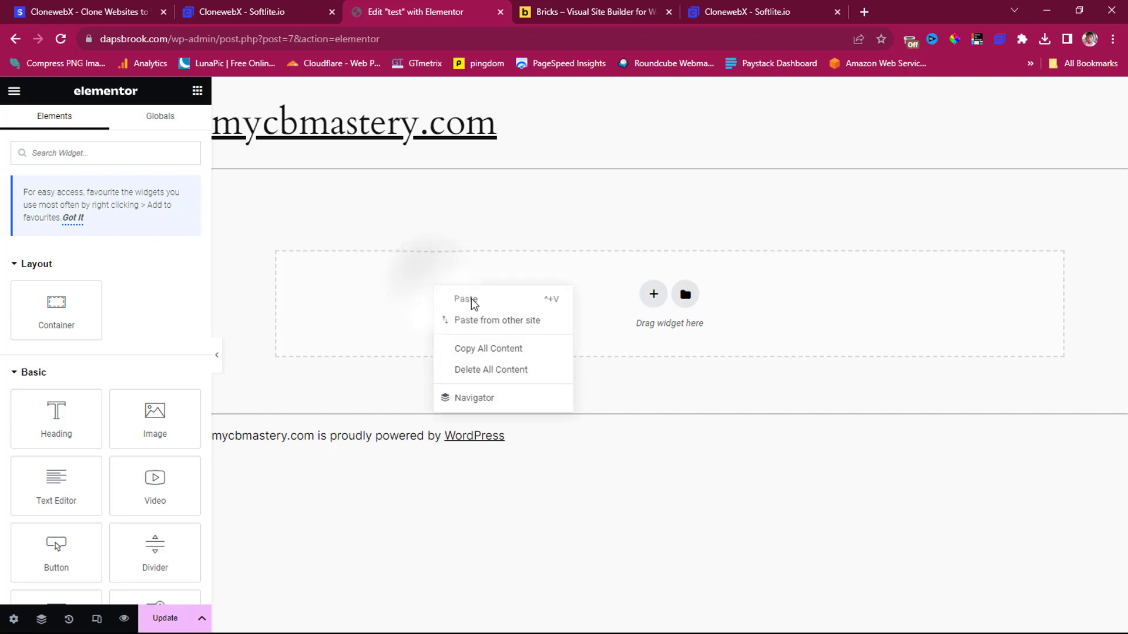
click(479, 320)
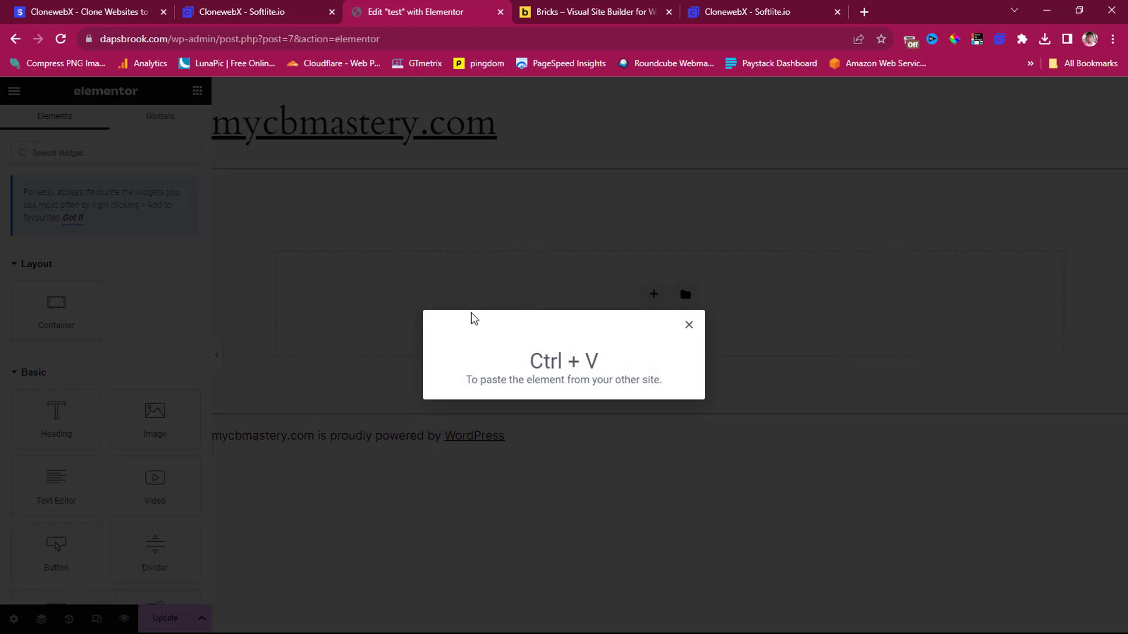
key(ctrl+v)
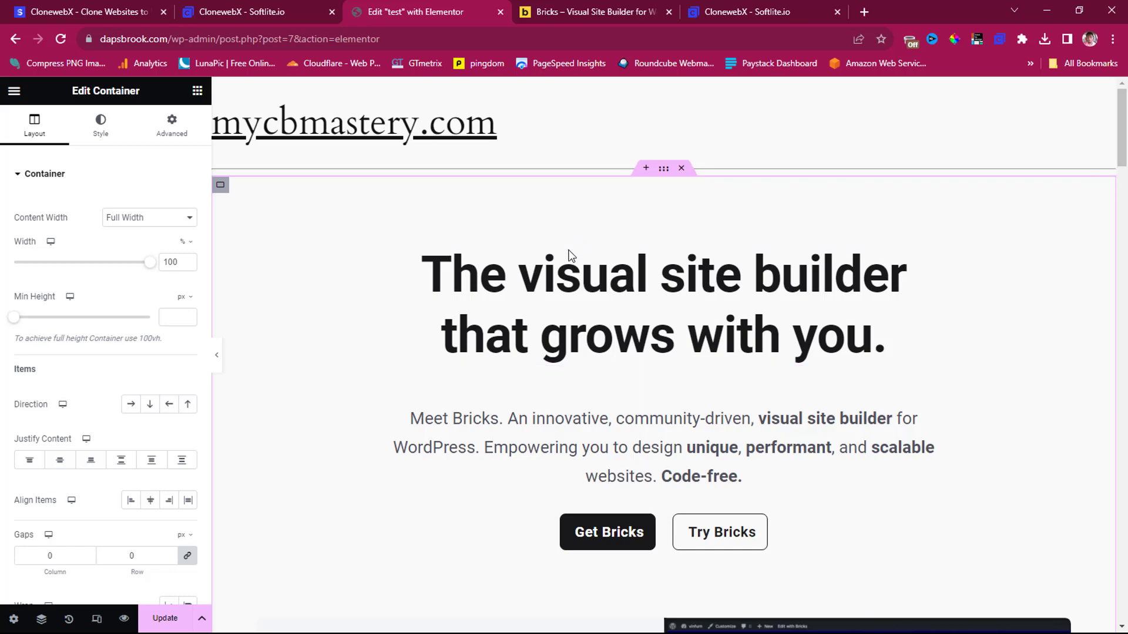
Scroll the pasted clone past the feature cards to the playground banner and Community Templates section
scroll(845, 271, down, 5)
scroll(845, 266, down, 2)
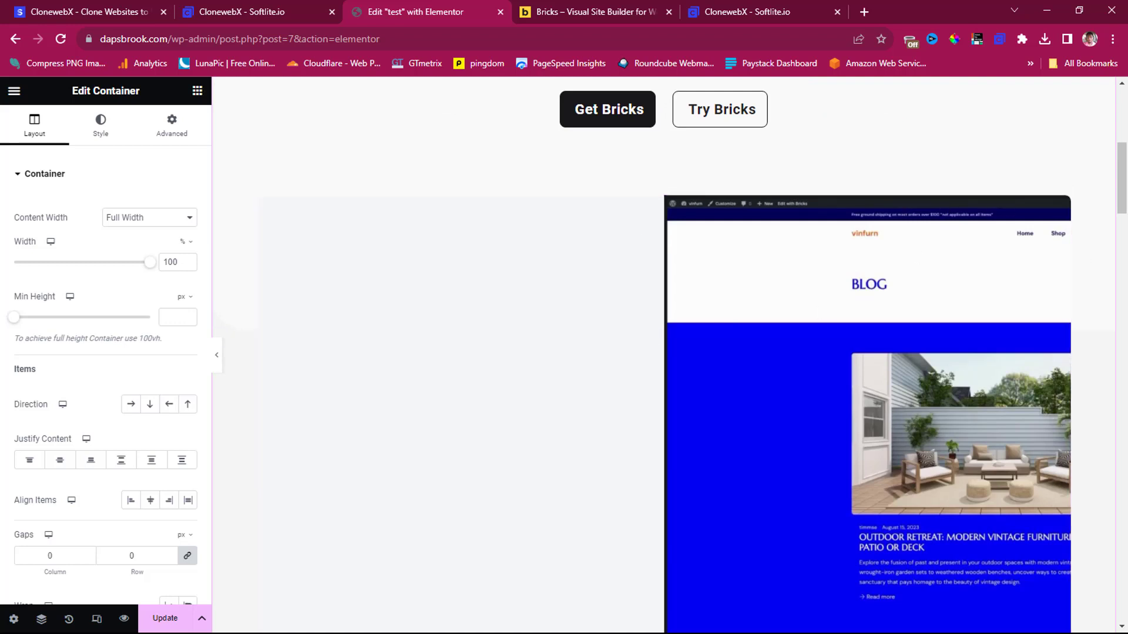
scroll(608, 372, down, 10)
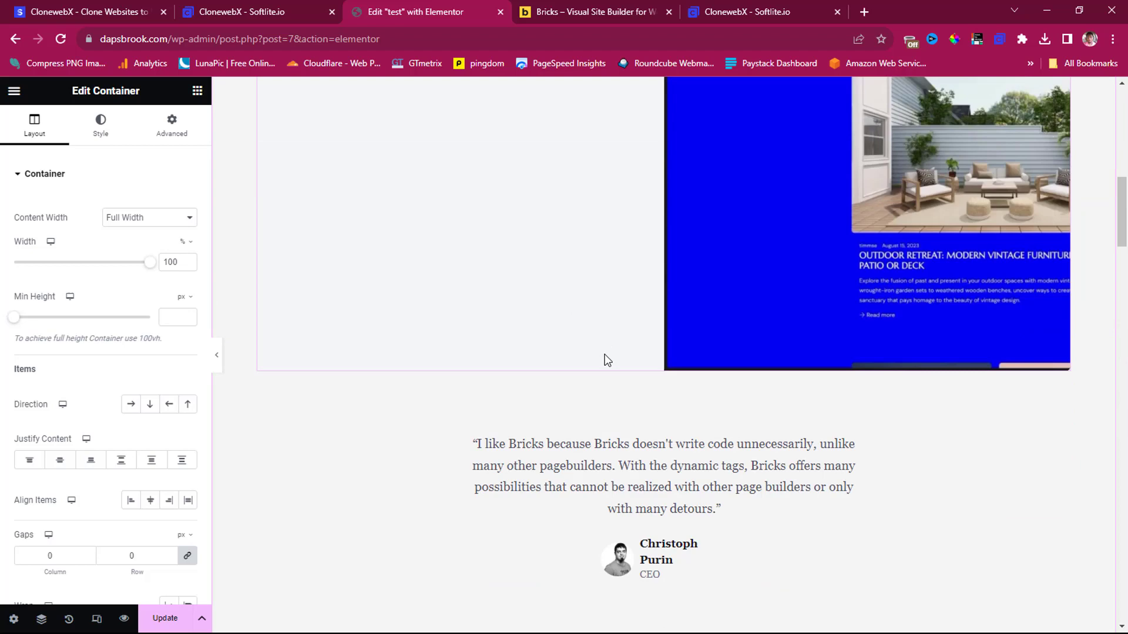
scroll(607, 359, down, 12)
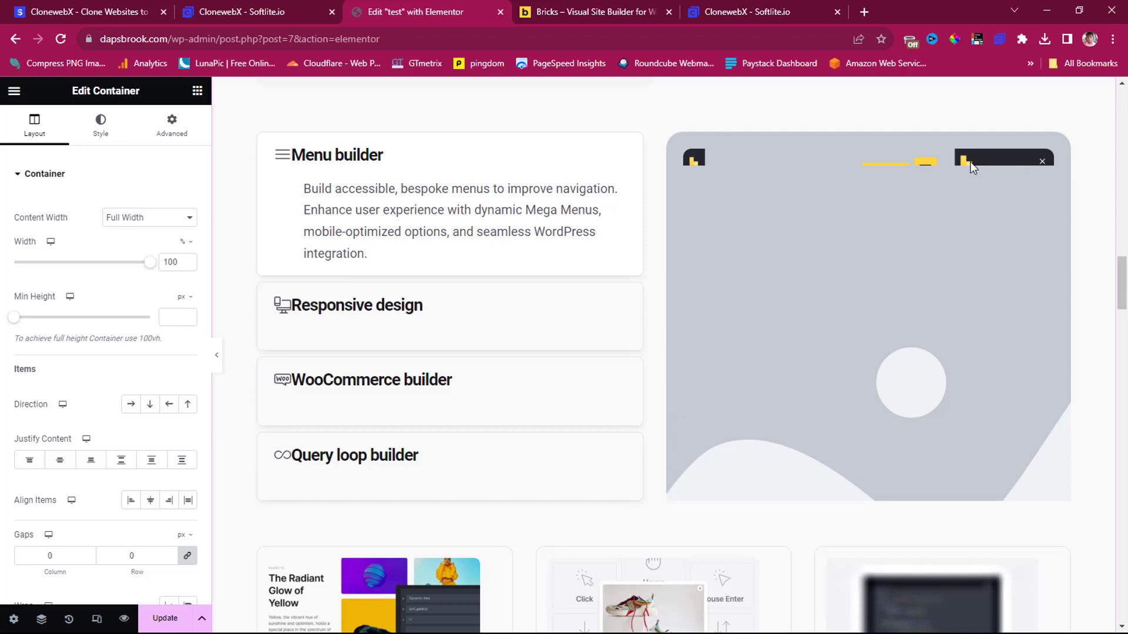
scroll(848, 200, down, 3)
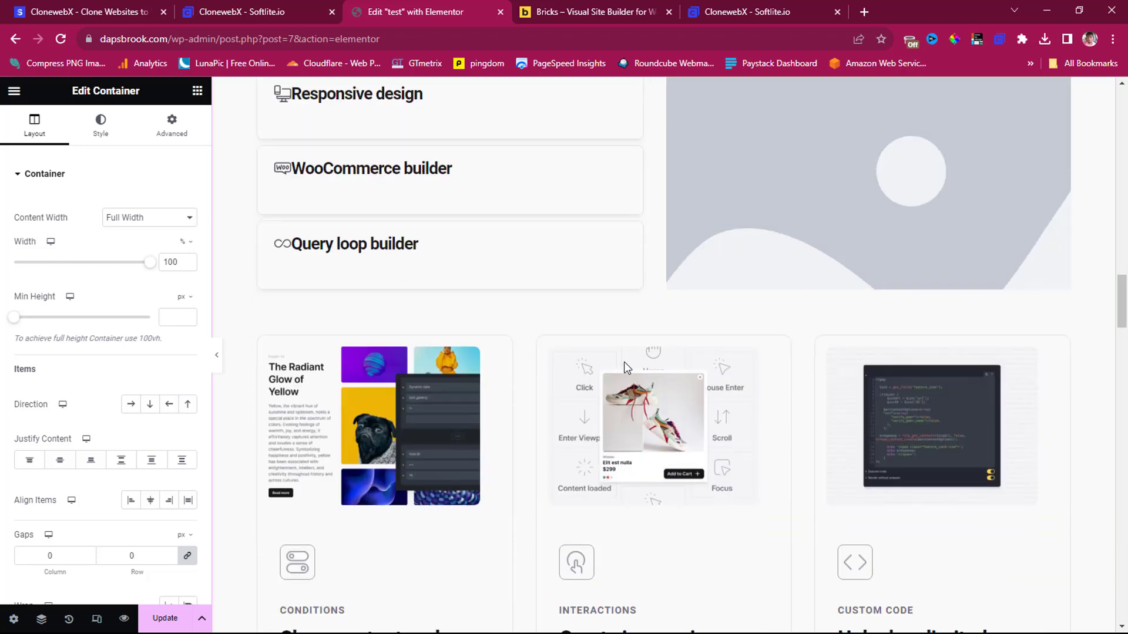
scroll(635, 365, down, 4)
scroll(649, 367, down, 5)
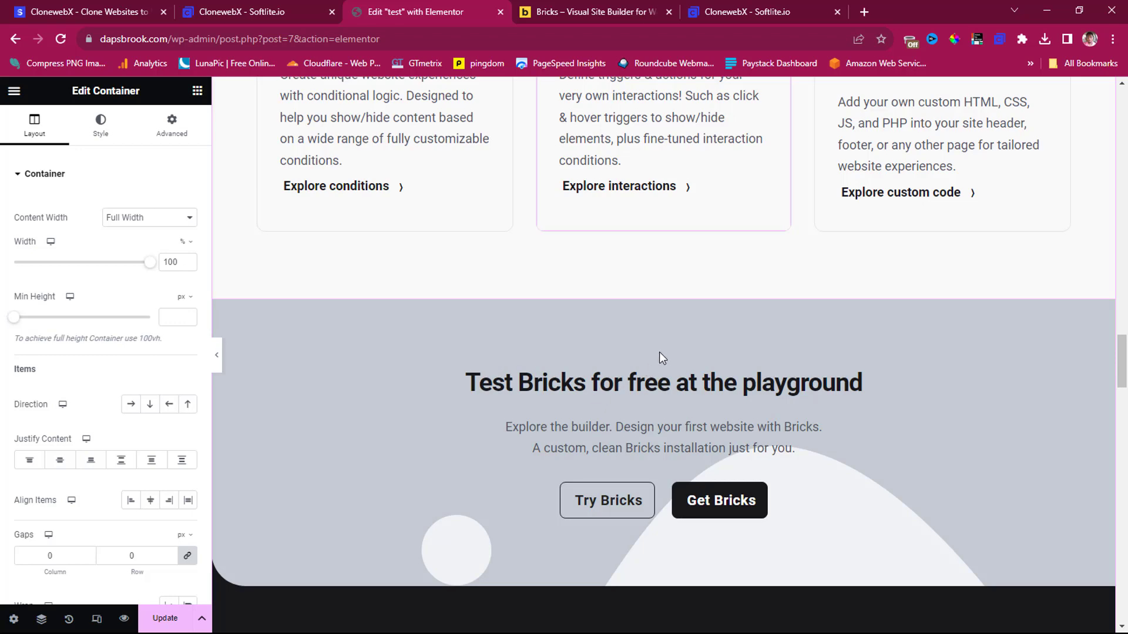
scroll(327, 396, down, 3)
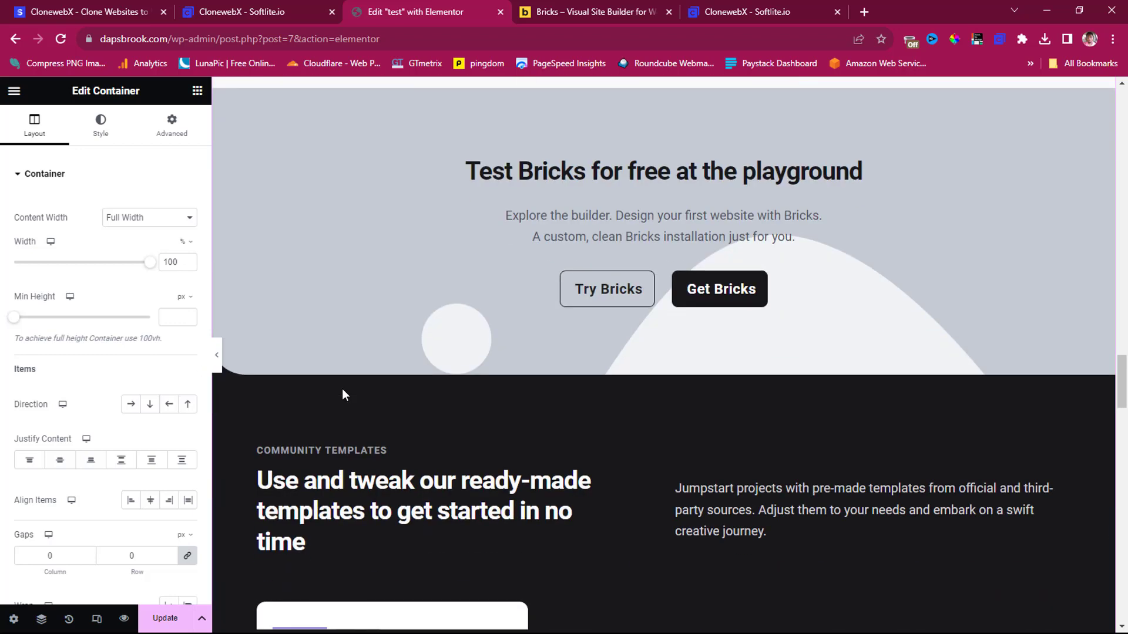
scroll(1020, 374, up, 1)
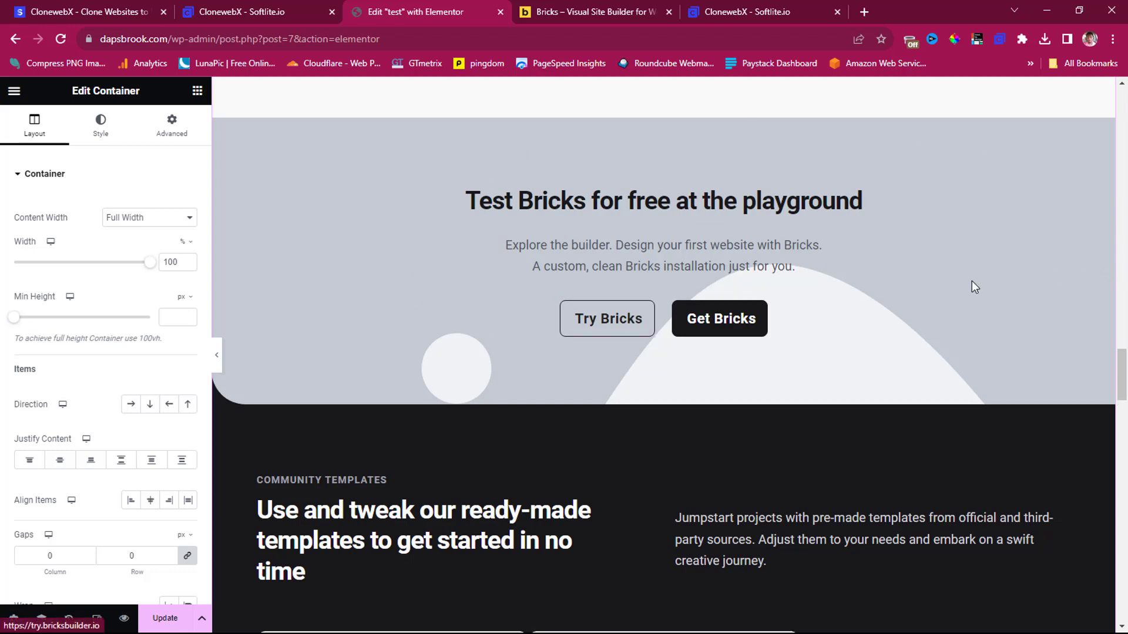
click(602, 9)
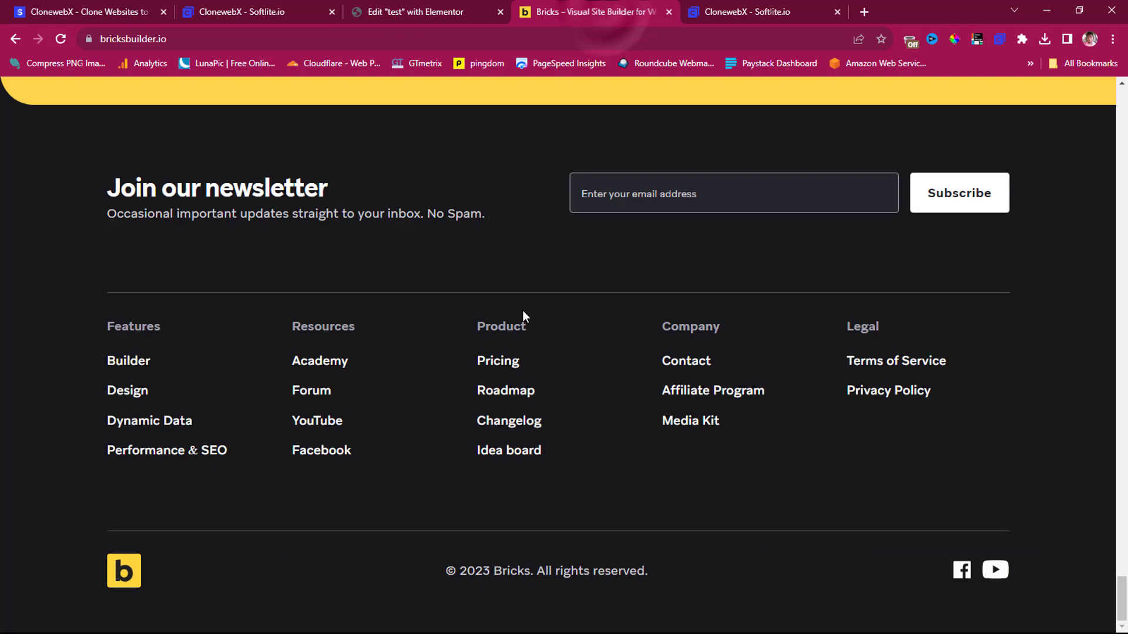
scroll(520, 303, up, 15)
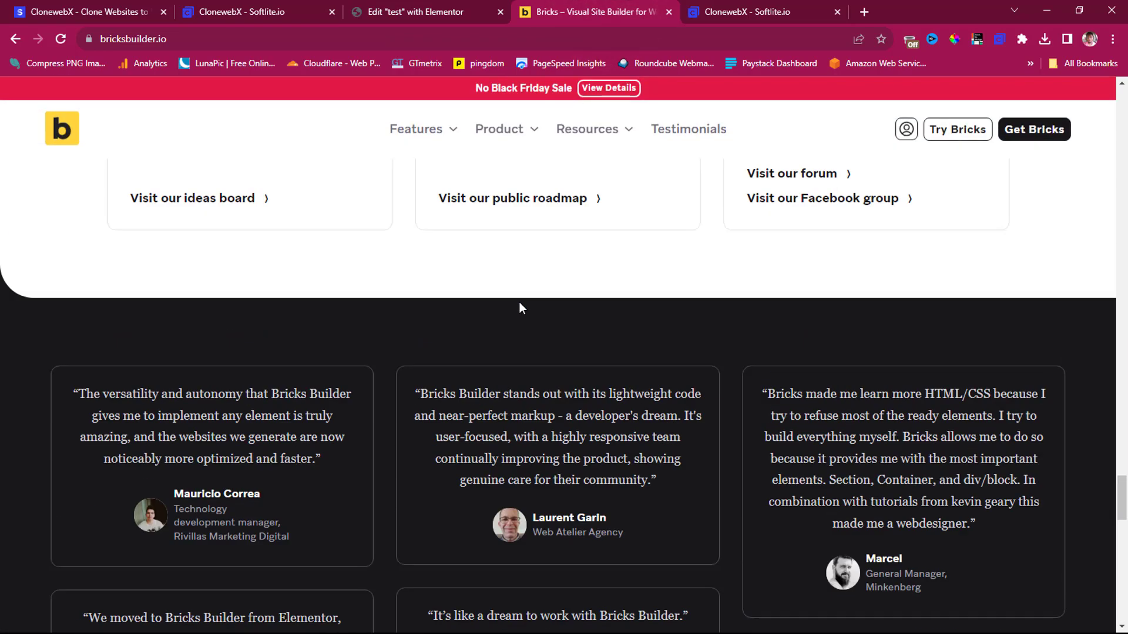
scroll(520, 303, up, 8)
scroll(523, 305, down, 8)
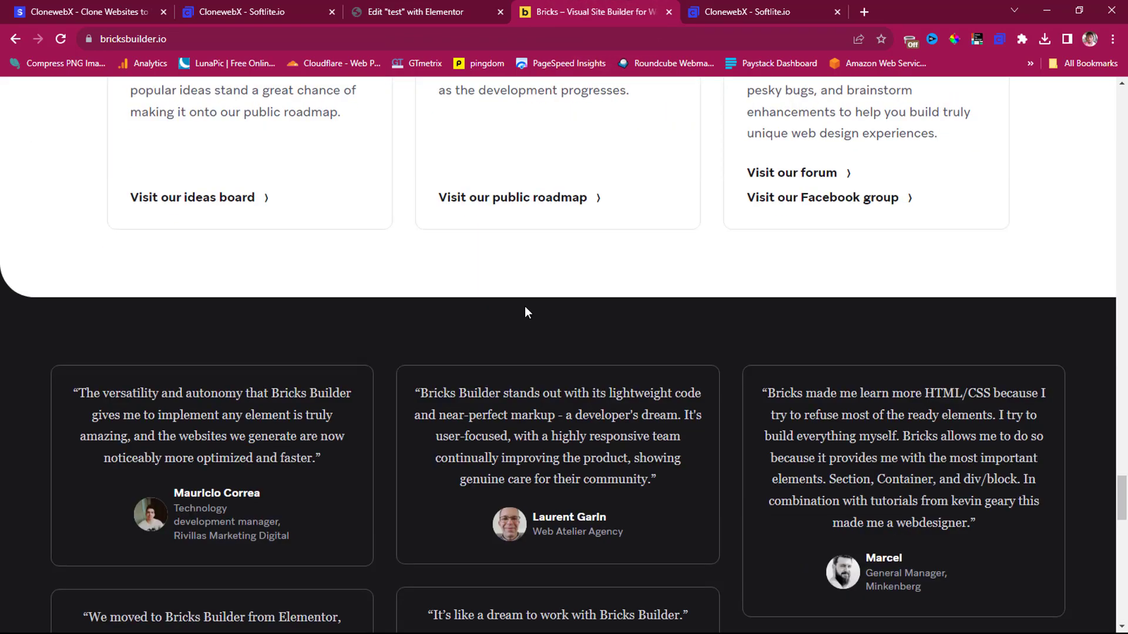
scroll(525, 307, down, 10)
scroll(645, 330, up, 15)
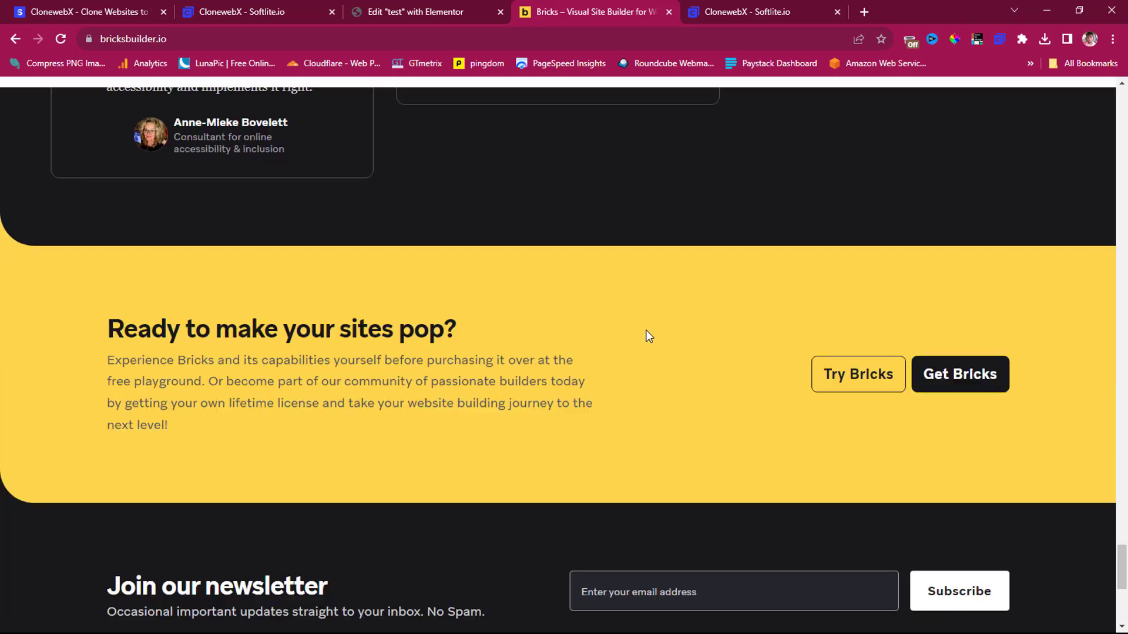
scroll(646, 330, up, 10)
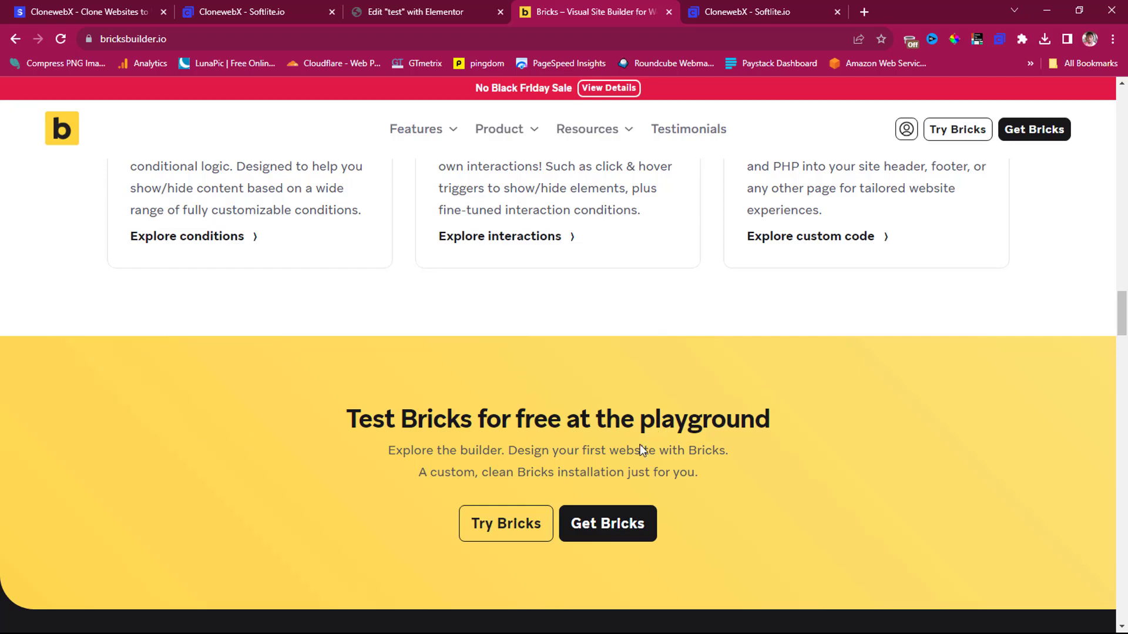
scroll(734, 540, down, 5)
scroll(731, 530, down, 5)
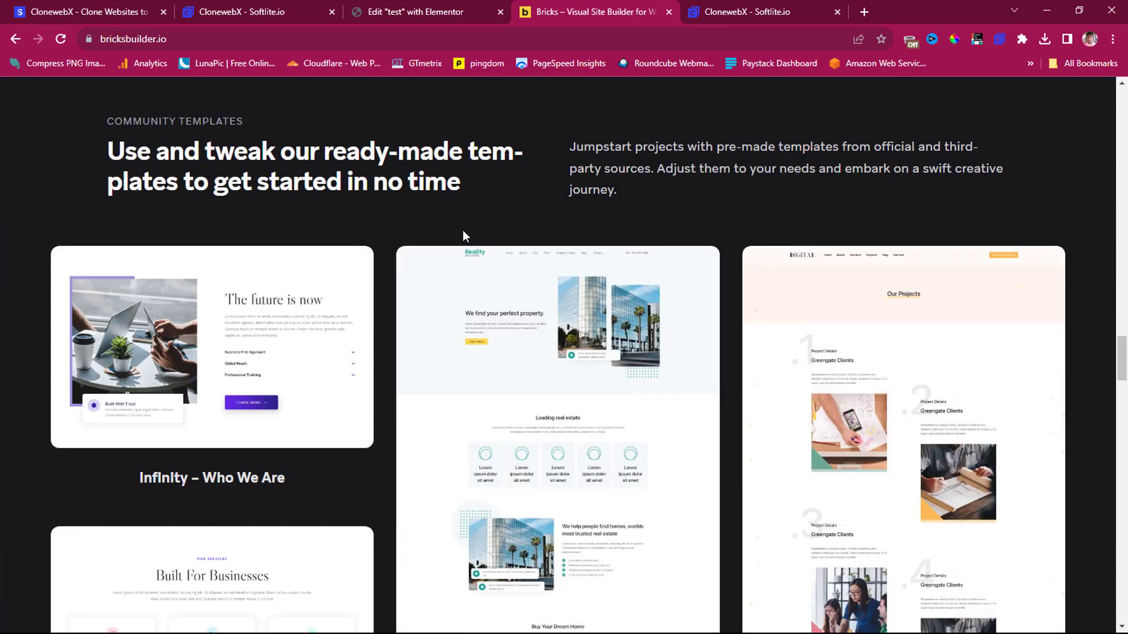
Scroll the Elementor clone through its template cards down to the testimonials section
click(429, 12)
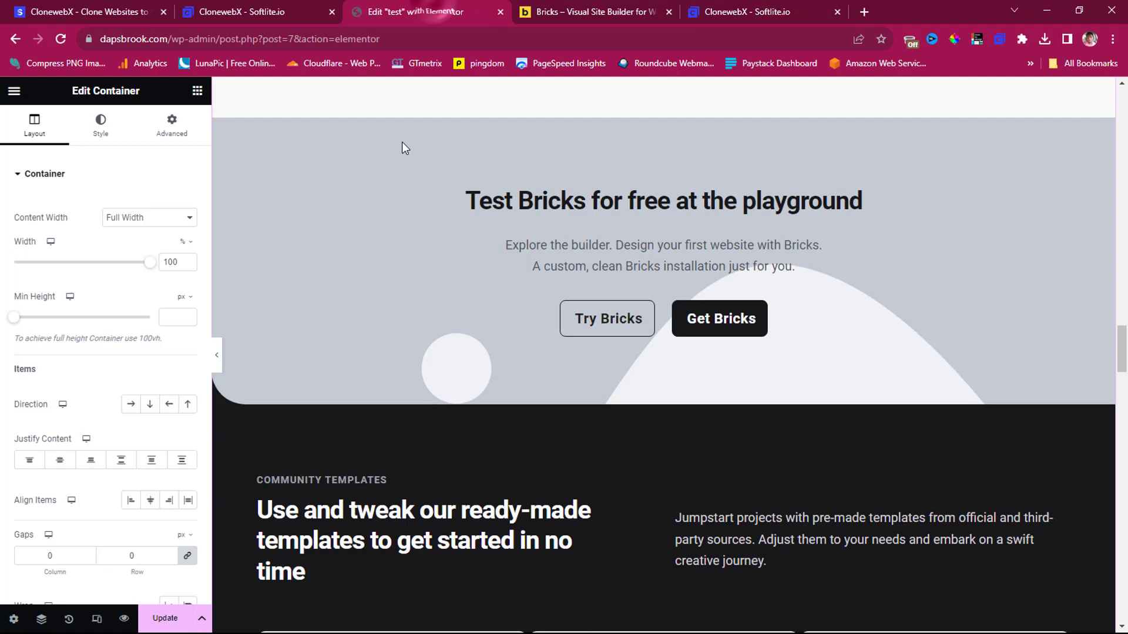
scroll(657, 302, down, 8)
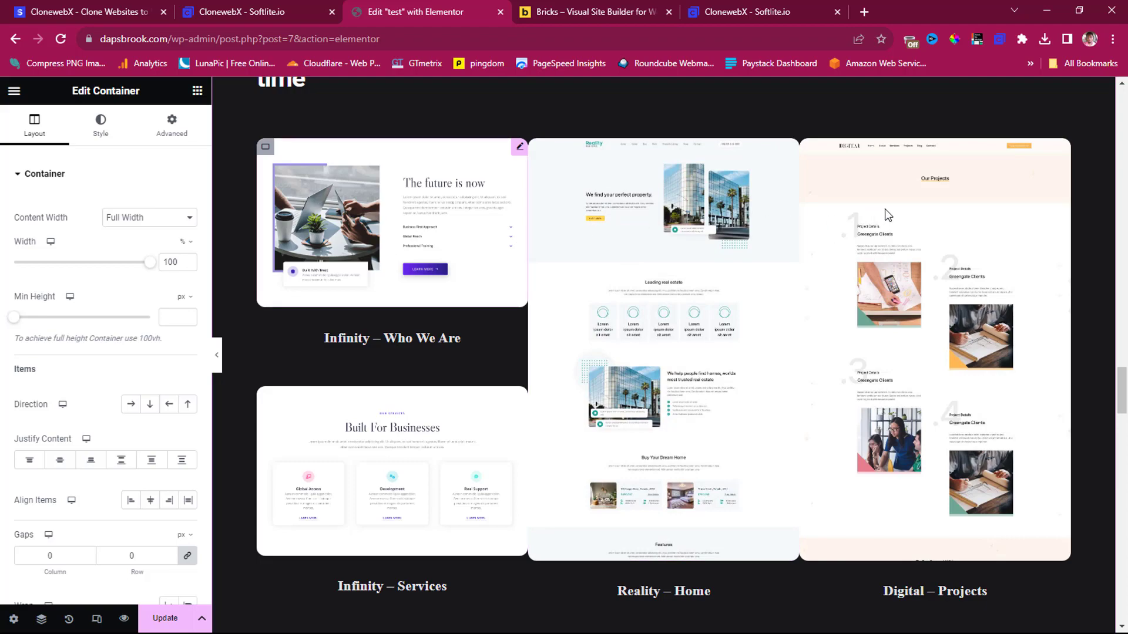
scroll(697, 308, down, 10)
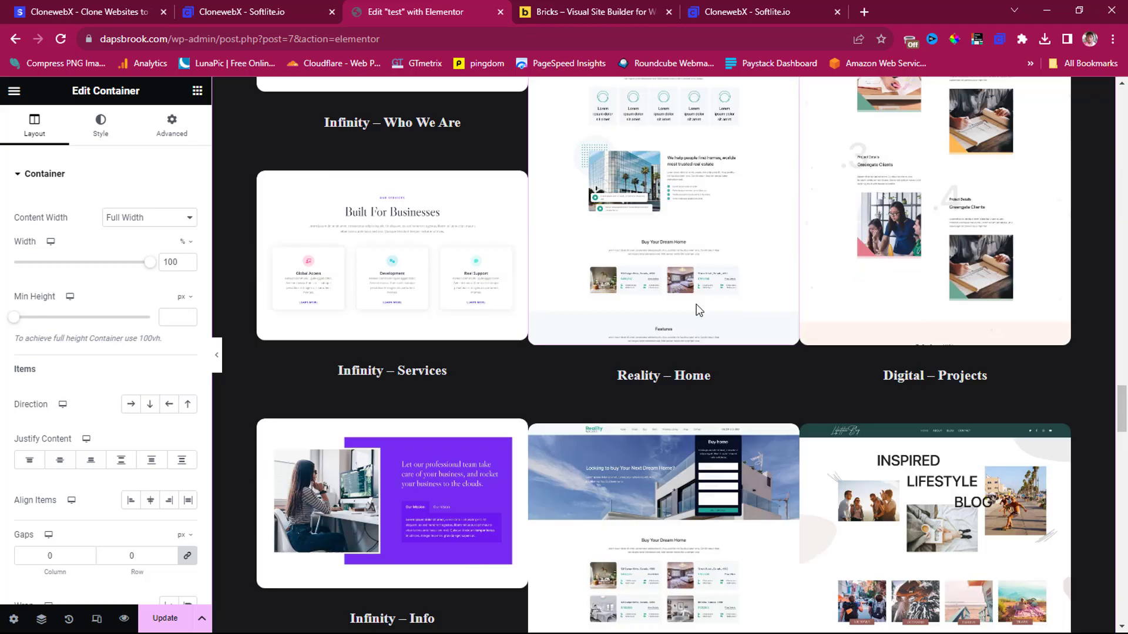
scroll(697, 308, down, 5)
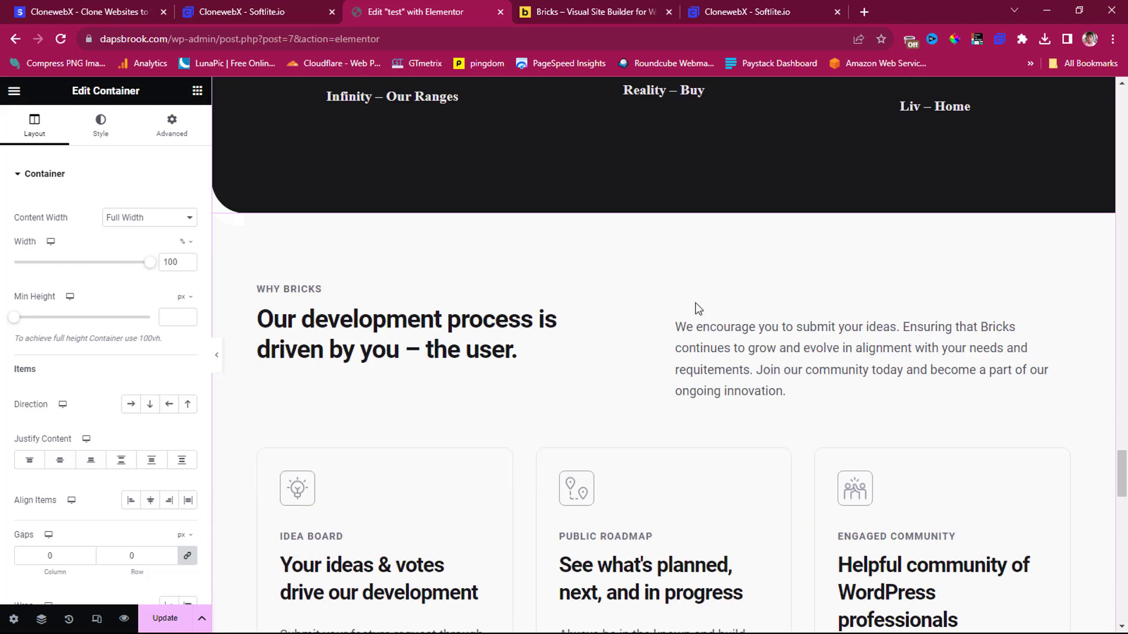
scroll(698, 308, down, 15)
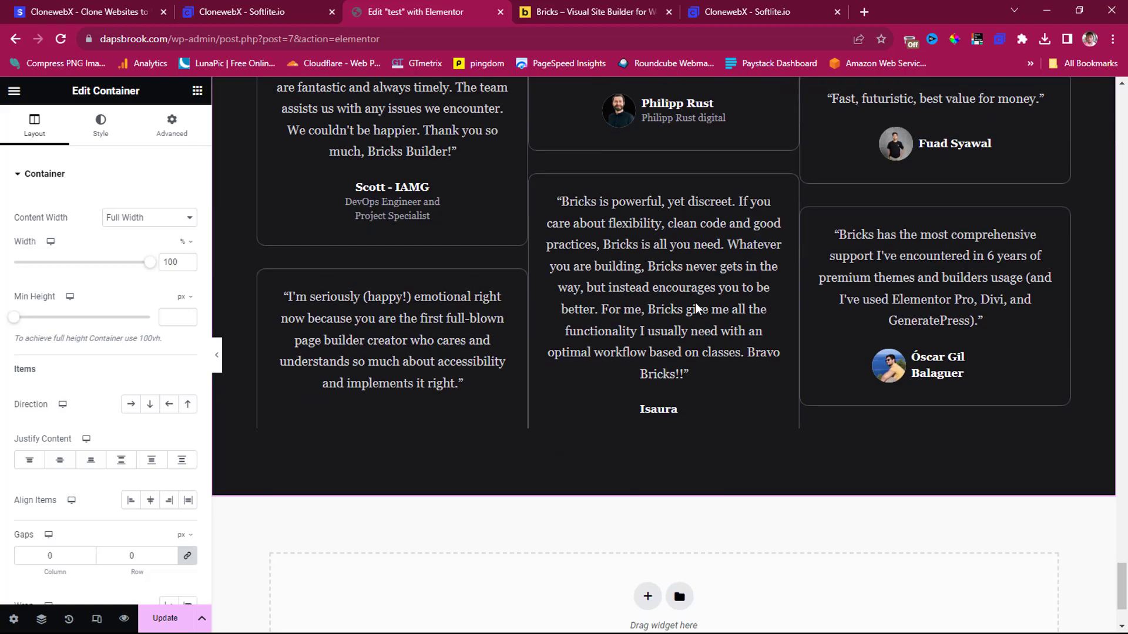
scroll(696, 307, down, 2)
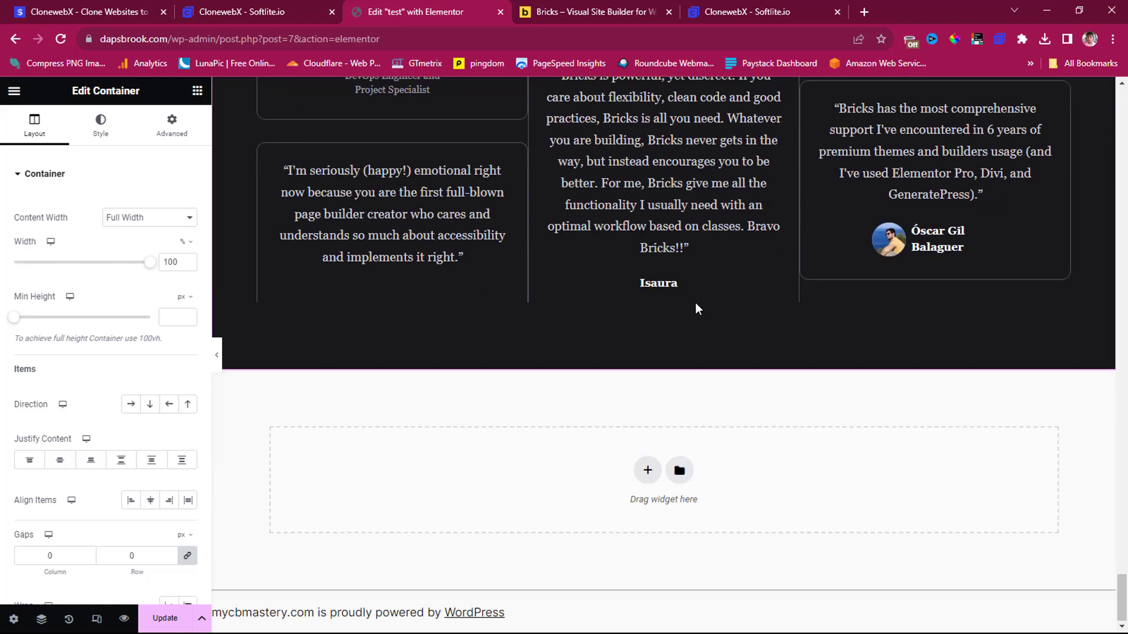
scroll(697, 309, up, 4)
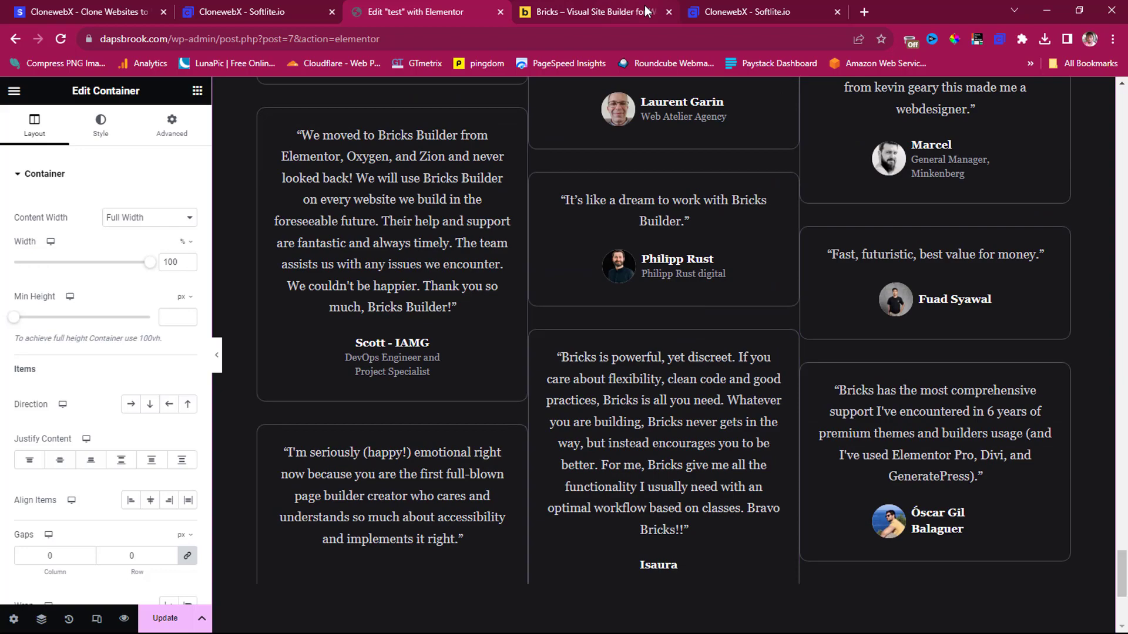
Compare those sections on the original Bricks site, then return to the Elementor editor
click(549, 16)
scroll(571, 340, down, 15)
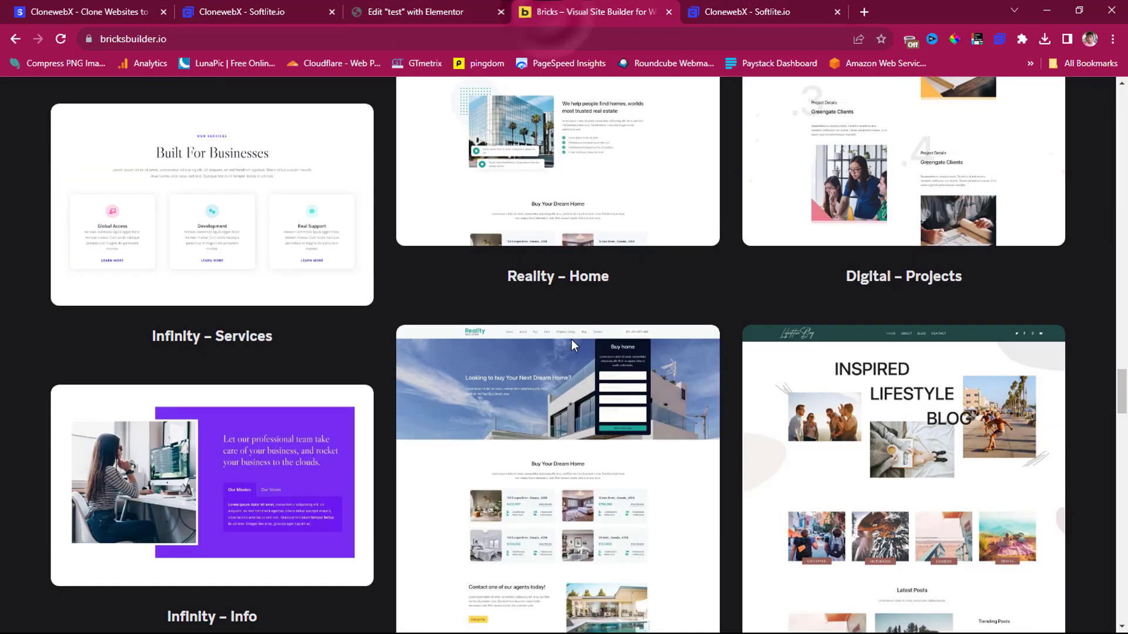
scroll(571, 345, down, 8)
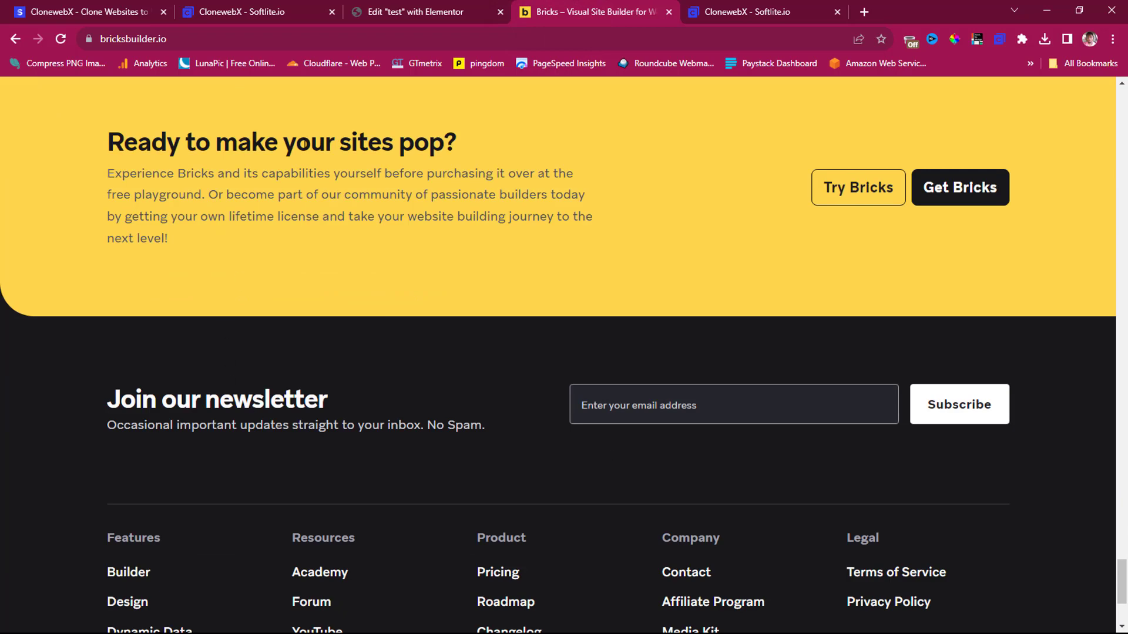
click(373, 15)
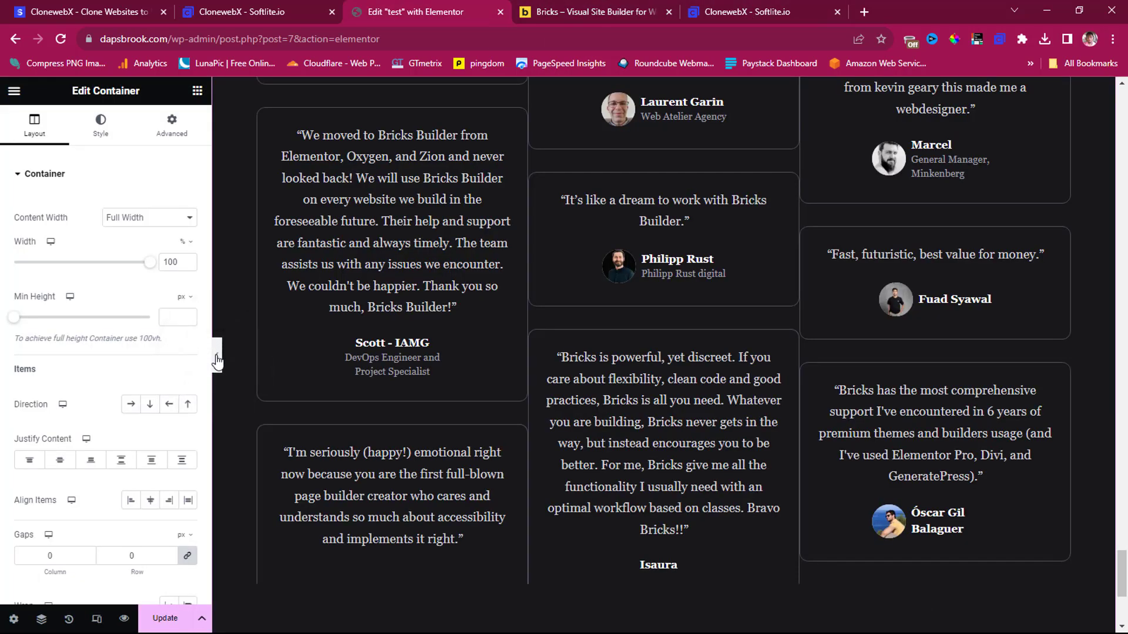
Hide the Elementor sidebar and scroll up the full-width clone preview, then return to the Bricks site
click(216, 360)
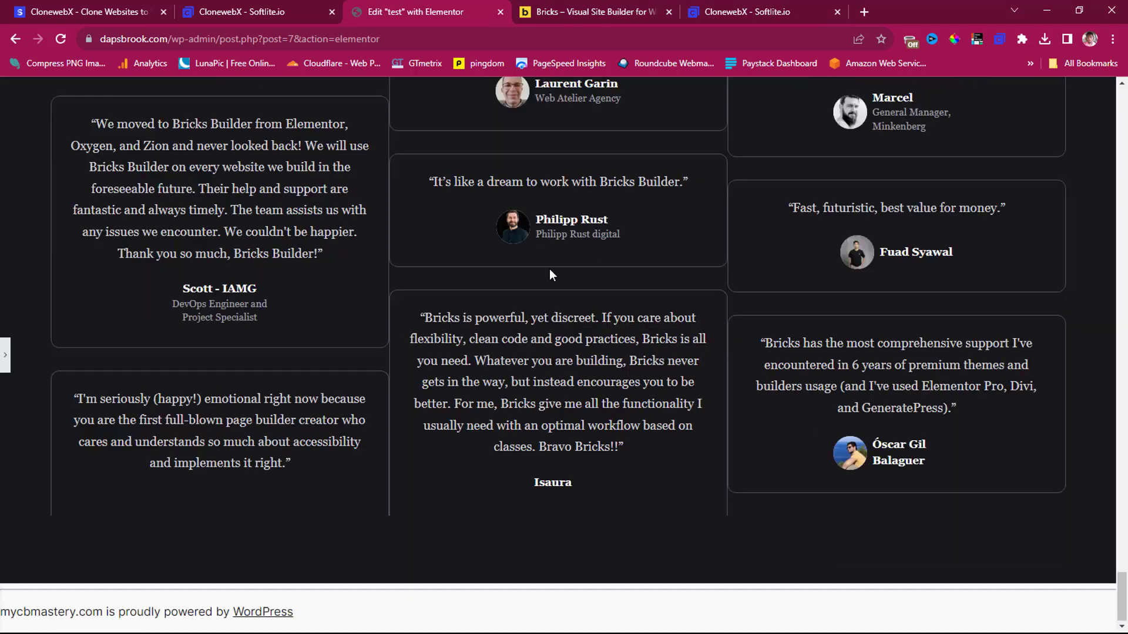
scroll(532, 329, up, 4)
scroll(531, 333, up, 8)
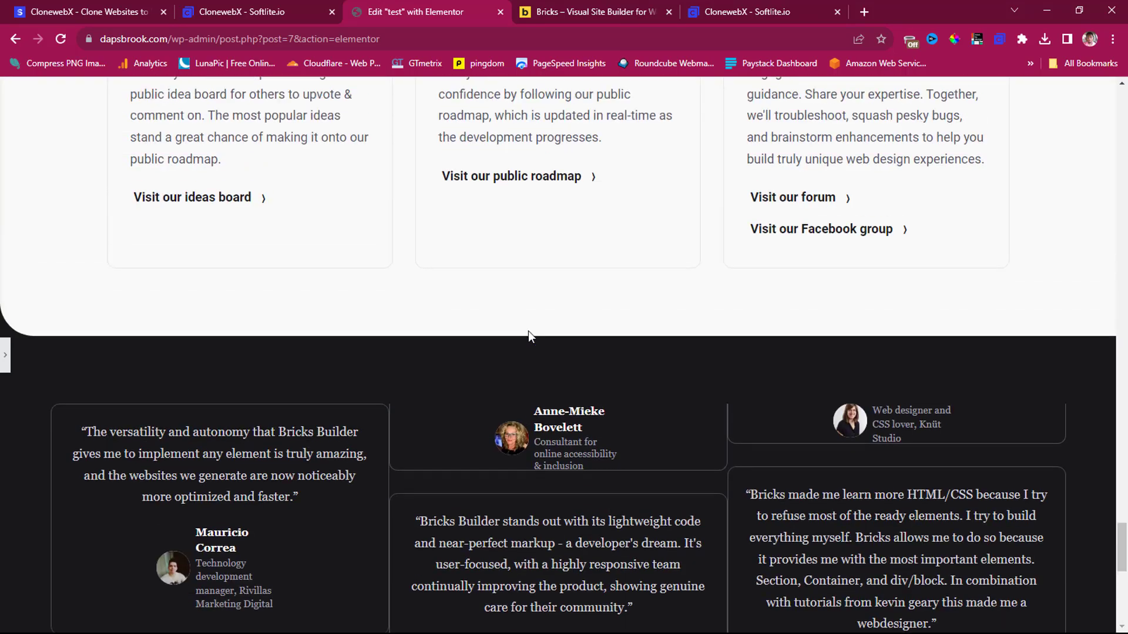
scroll(529, 335, up, 12)
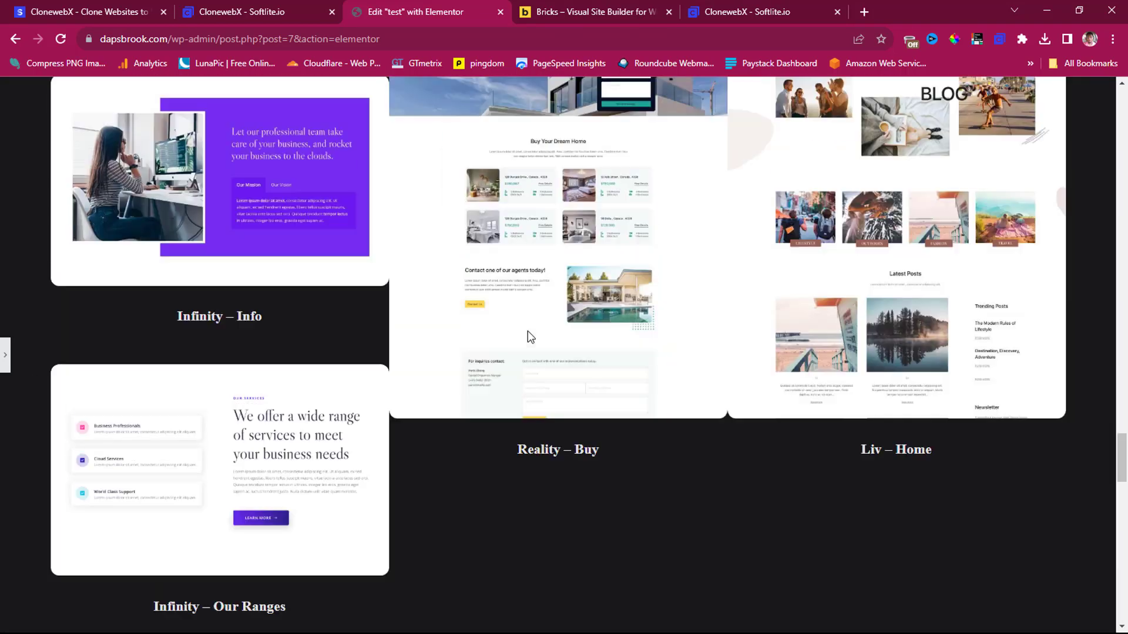
scroll(521, 330, up, 15)
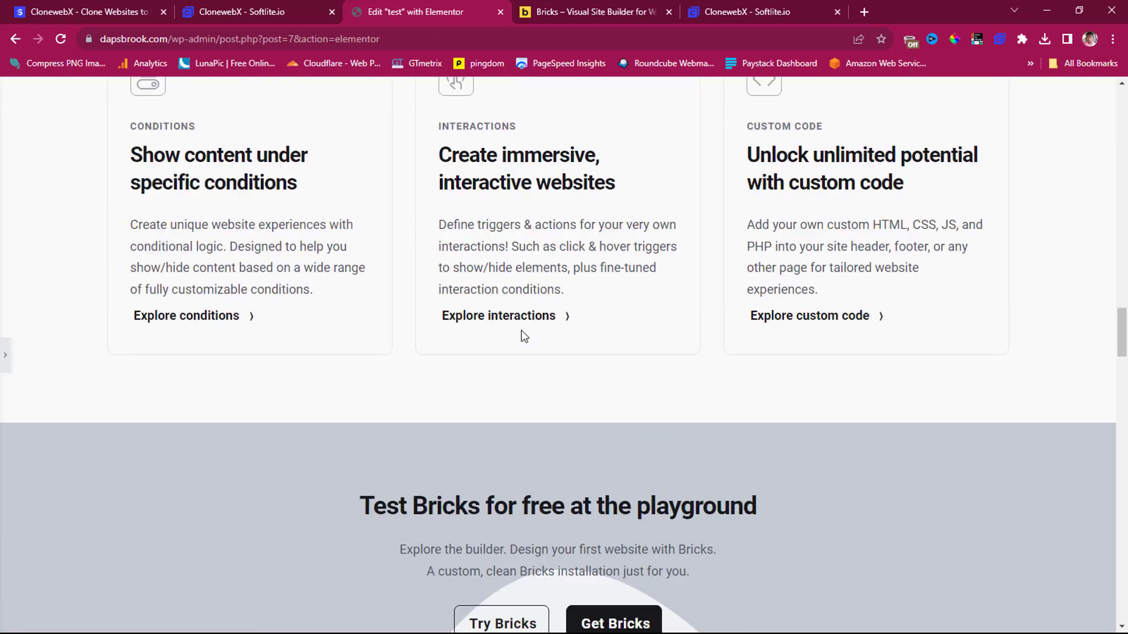
scroll(521, 333, up, 9)
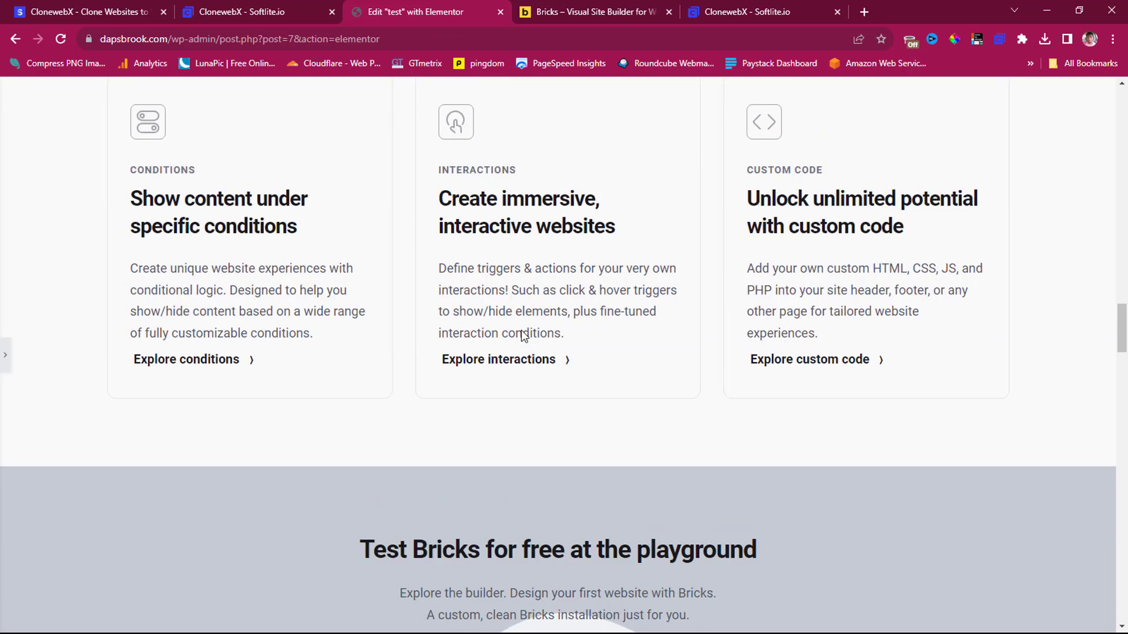
scroll(524, 336, up, 3)
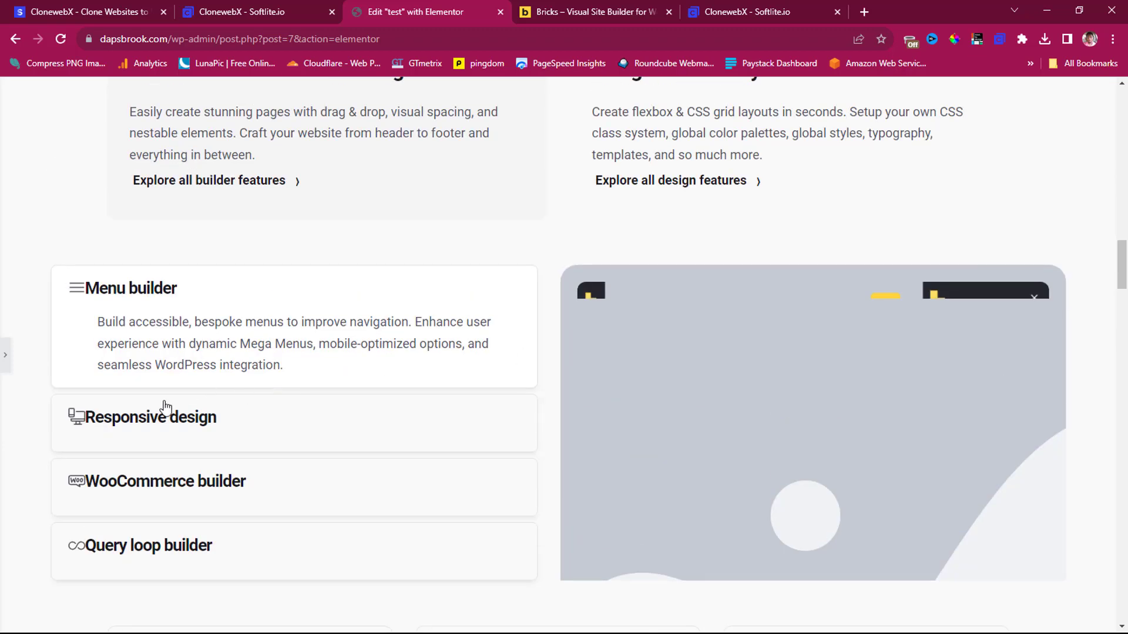
click(117, 422)
scroll(485, 449, up, 13)
scroll(542, 512, up, 5)
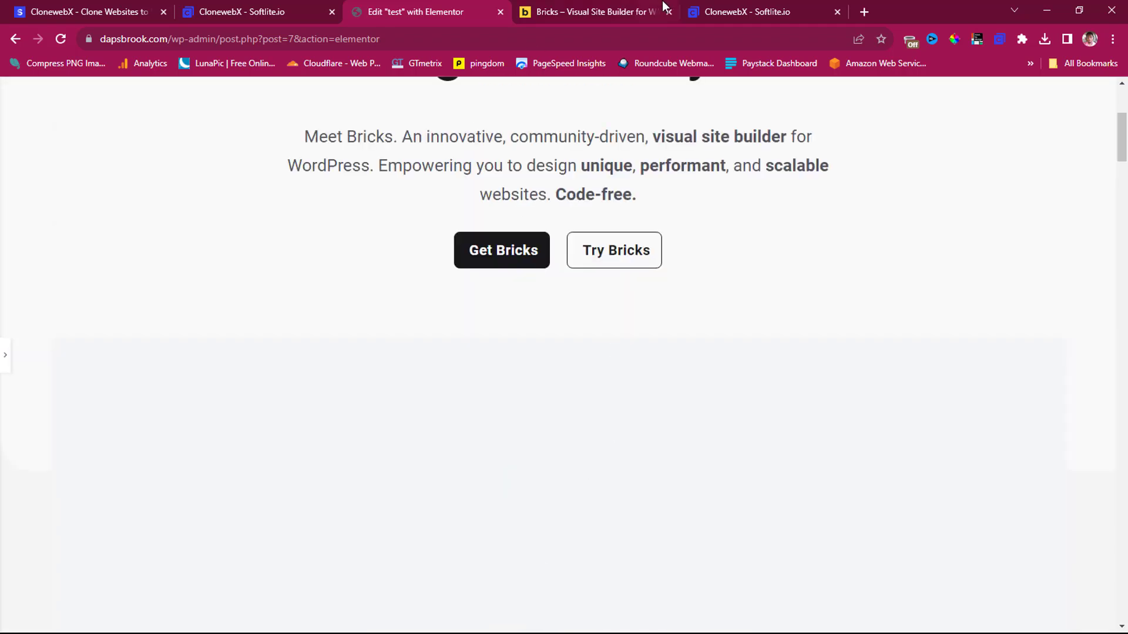
click(537, 9)
Scroll the bricksbuilder.io homepage to the CEO testimonial and 'Bricks has it all' features
scroll(980, 310, up, 6)
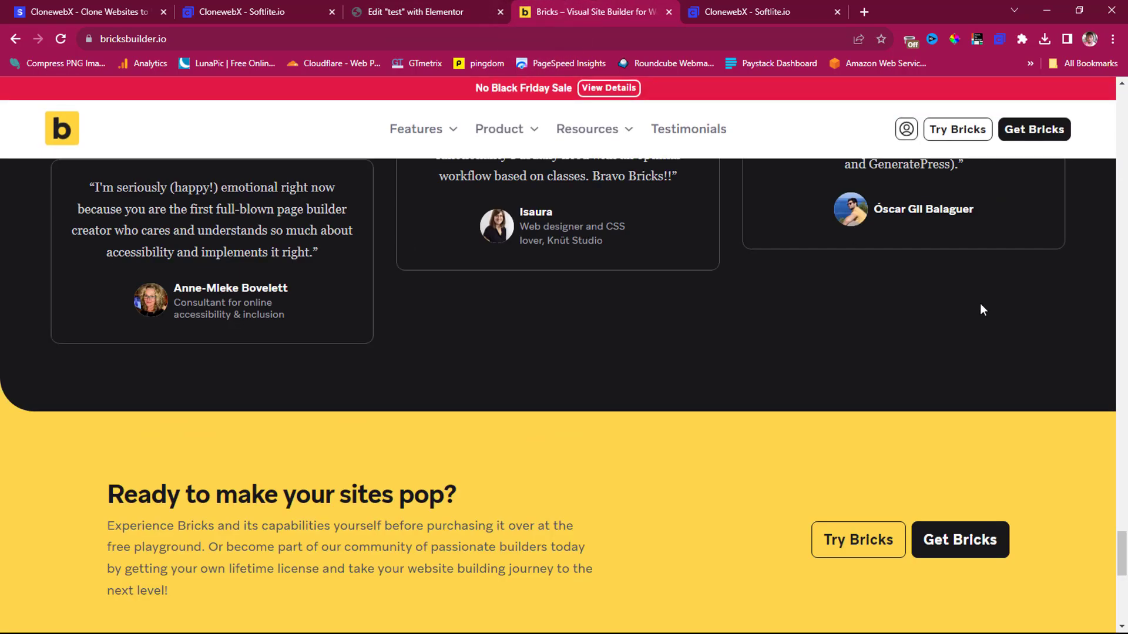
drag(1120, 578, 1122, 283)
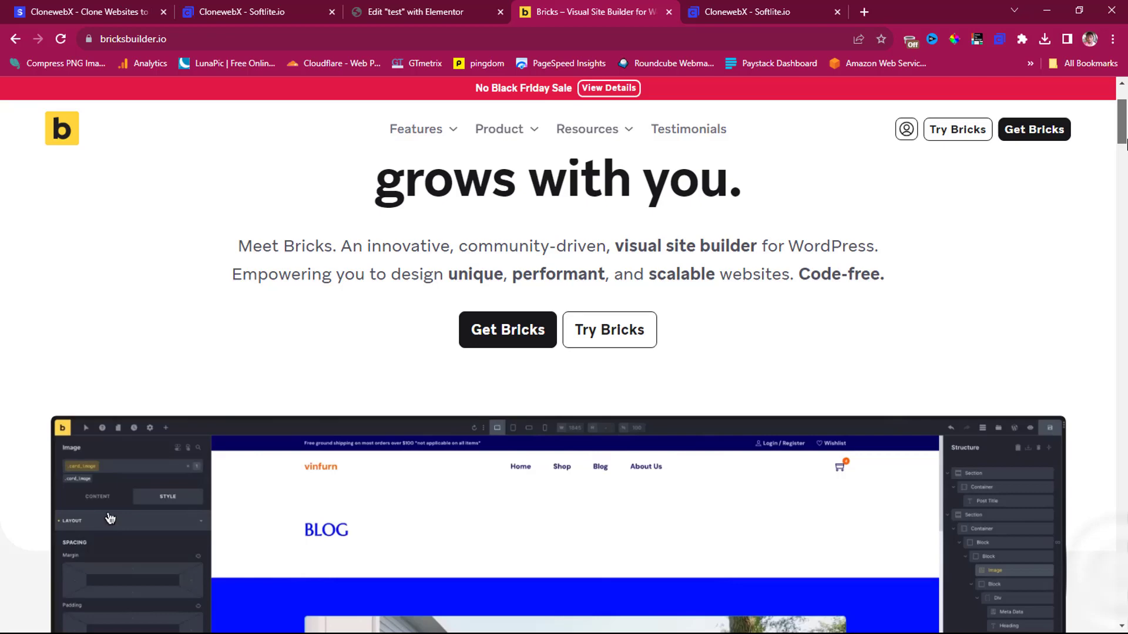
drag(1125, 144, 1126, 185)
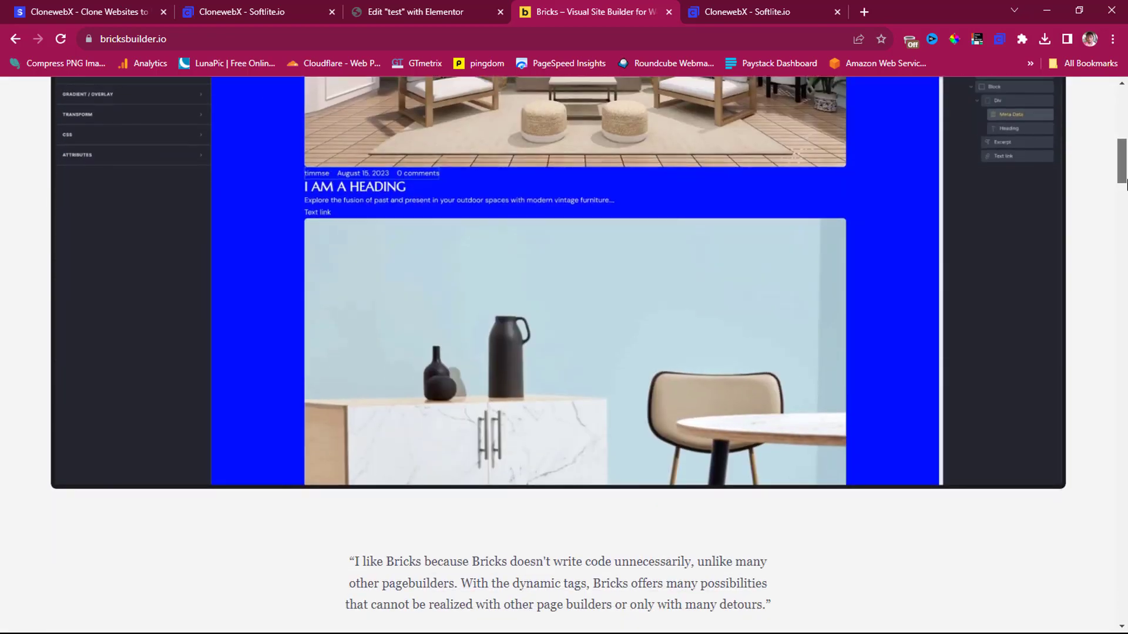
scroll(636, 397, up, 5)
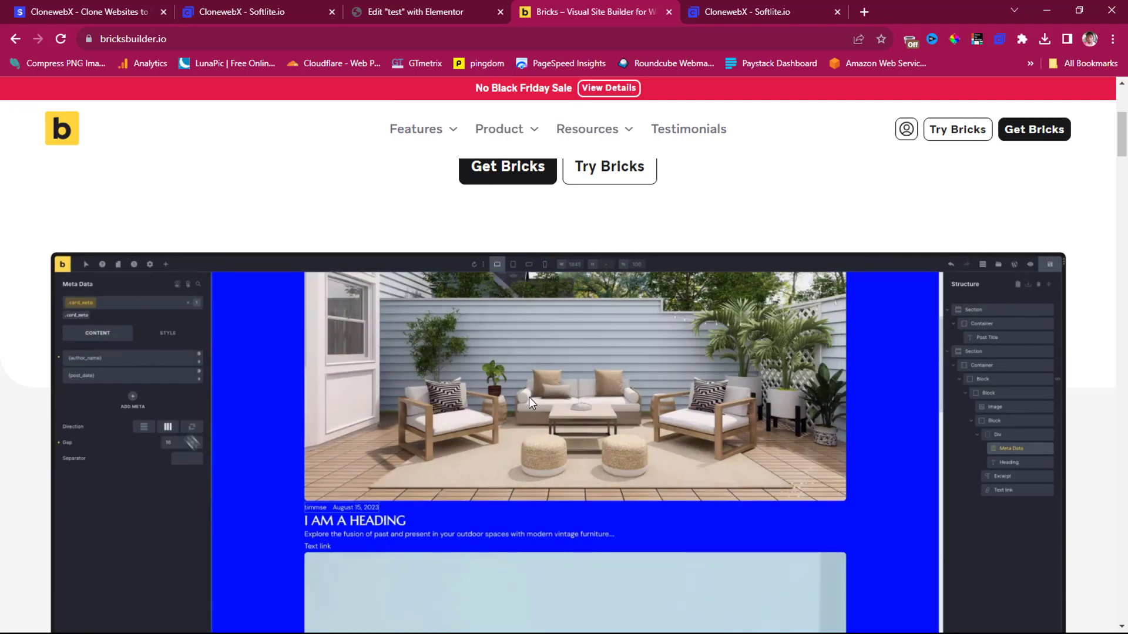
scroll(538, 399, up, 5)
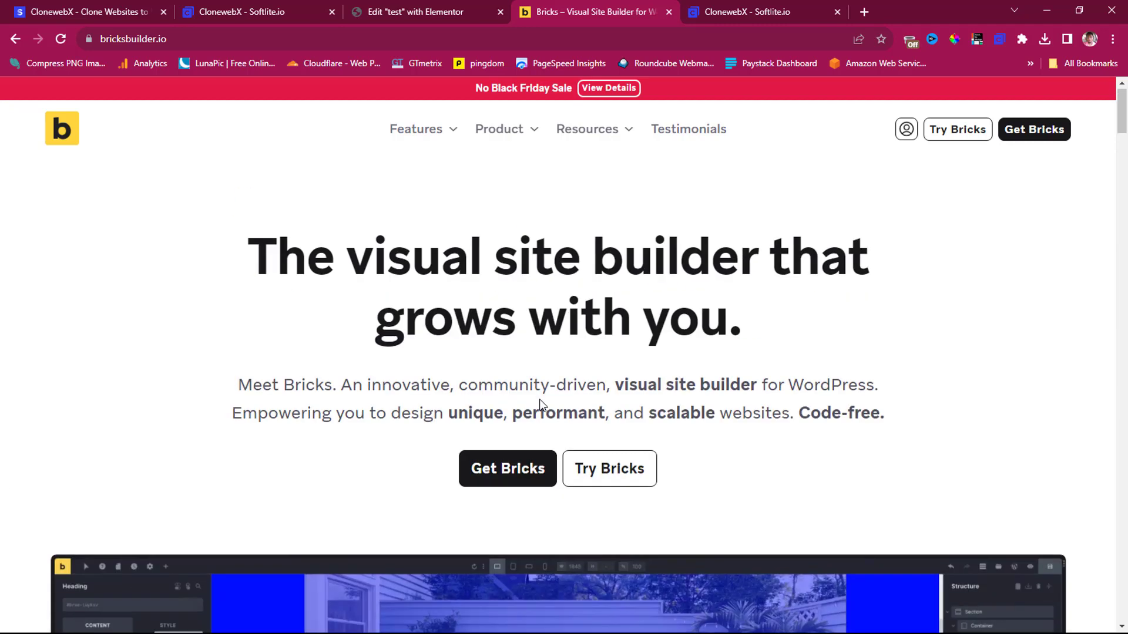
scroll(539, 400, down, 12)
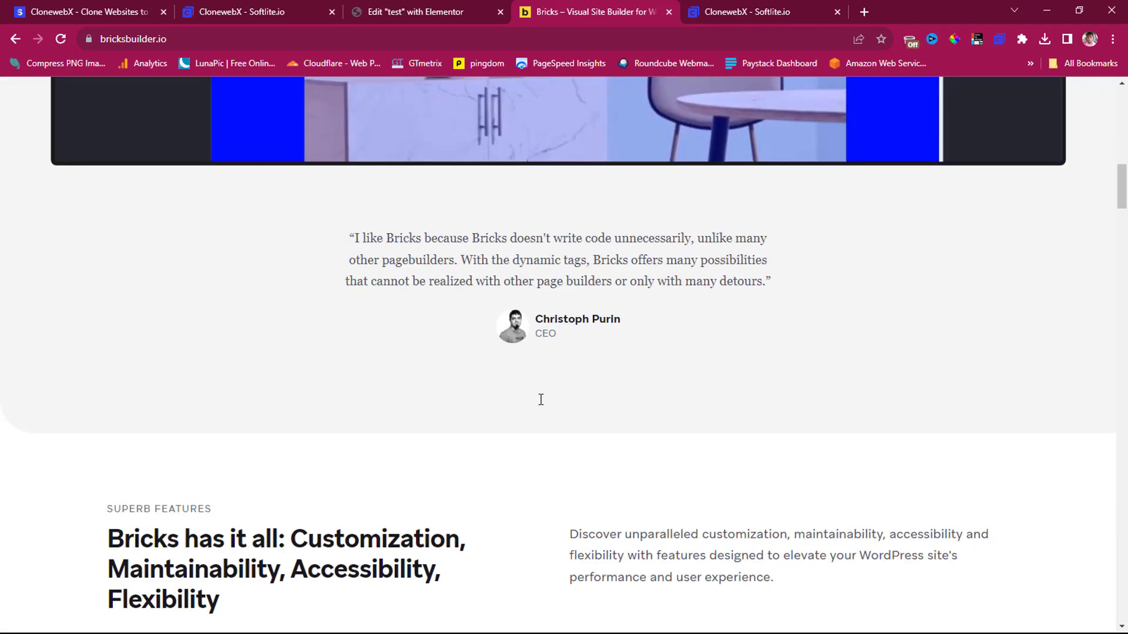
scroll(541, 399, down, 3)
scroll(401, 326, down, 5)
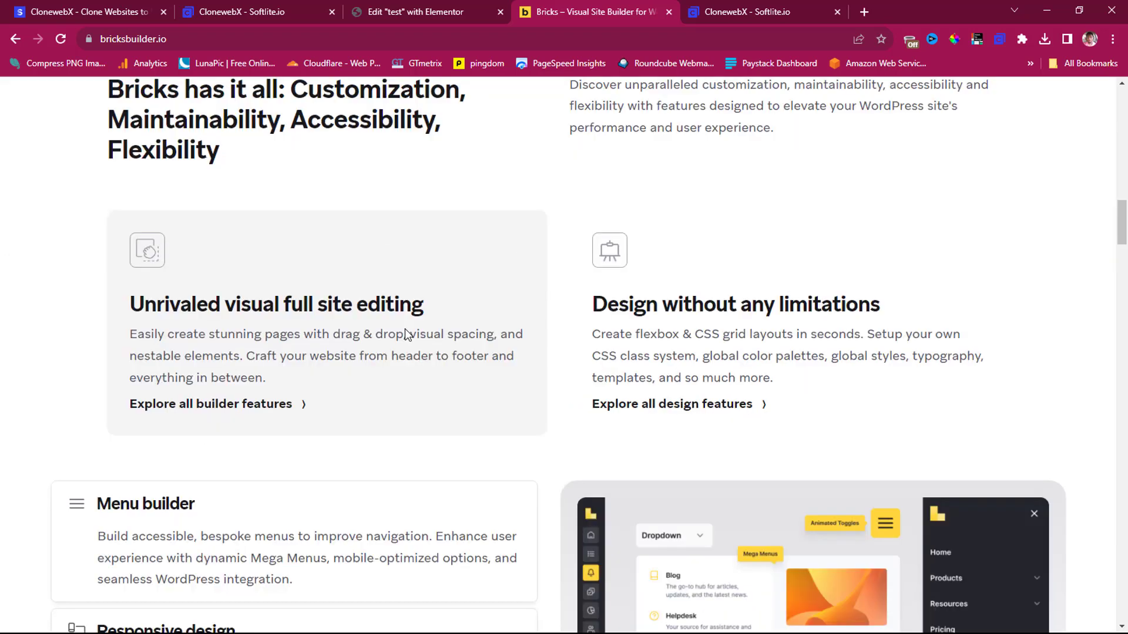
scroll(410, 327, up, 6)
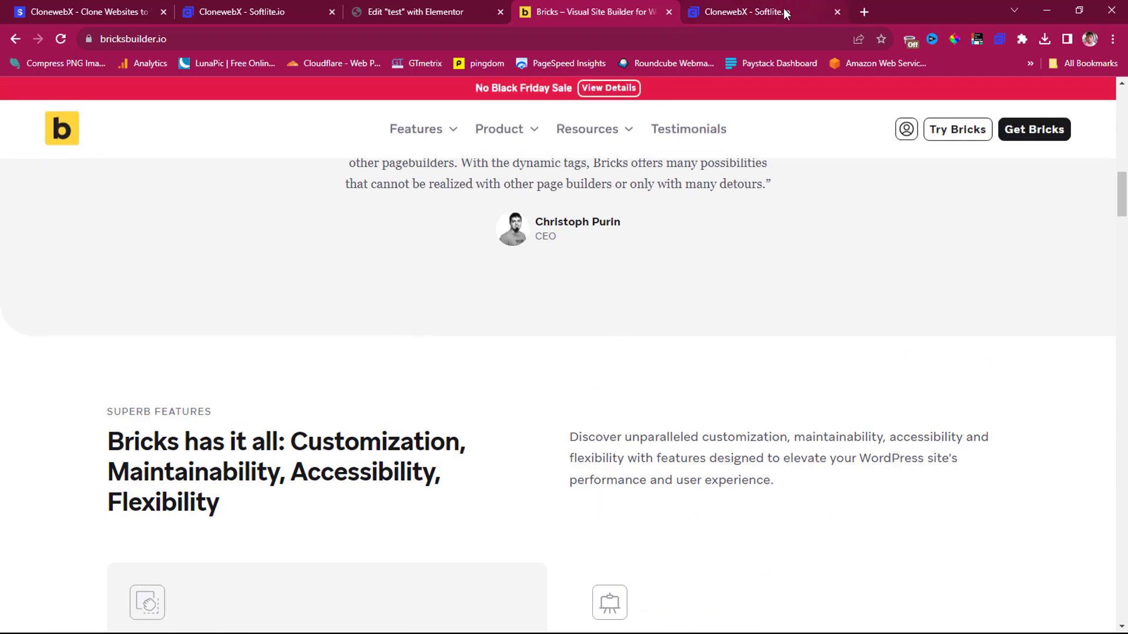
Scroll the Elementor clone down to the template cards, then switch to the ClonewebX tab
click(439, 10)
scroll(617, 407, down, 5)
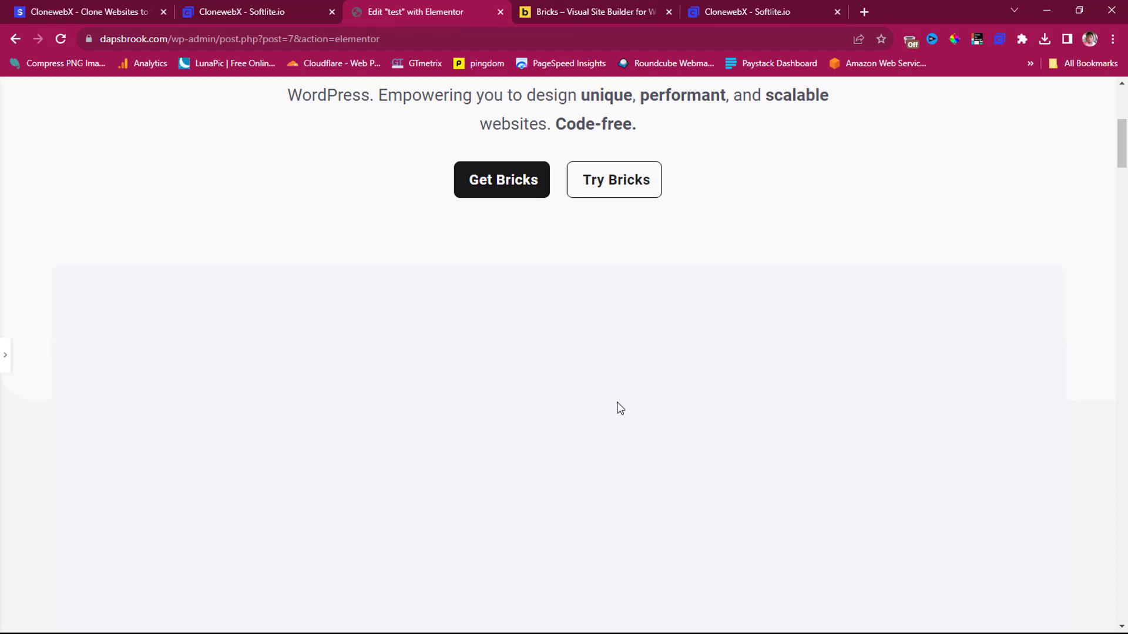
scroll(846, 322, down, 5)
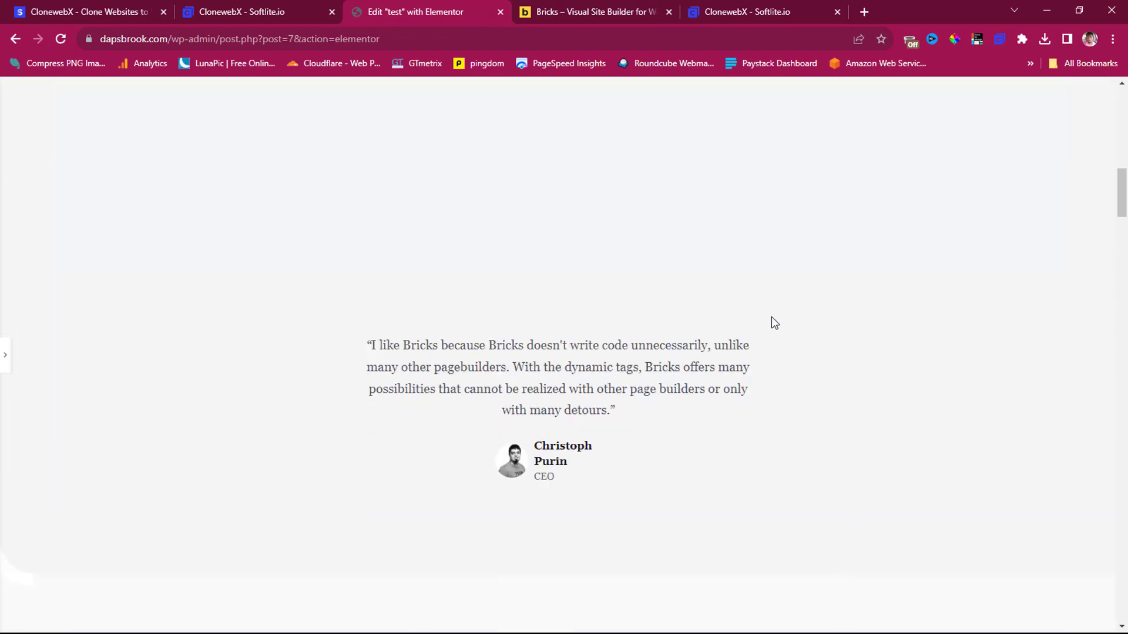
scroll(441, 293, down, 15)
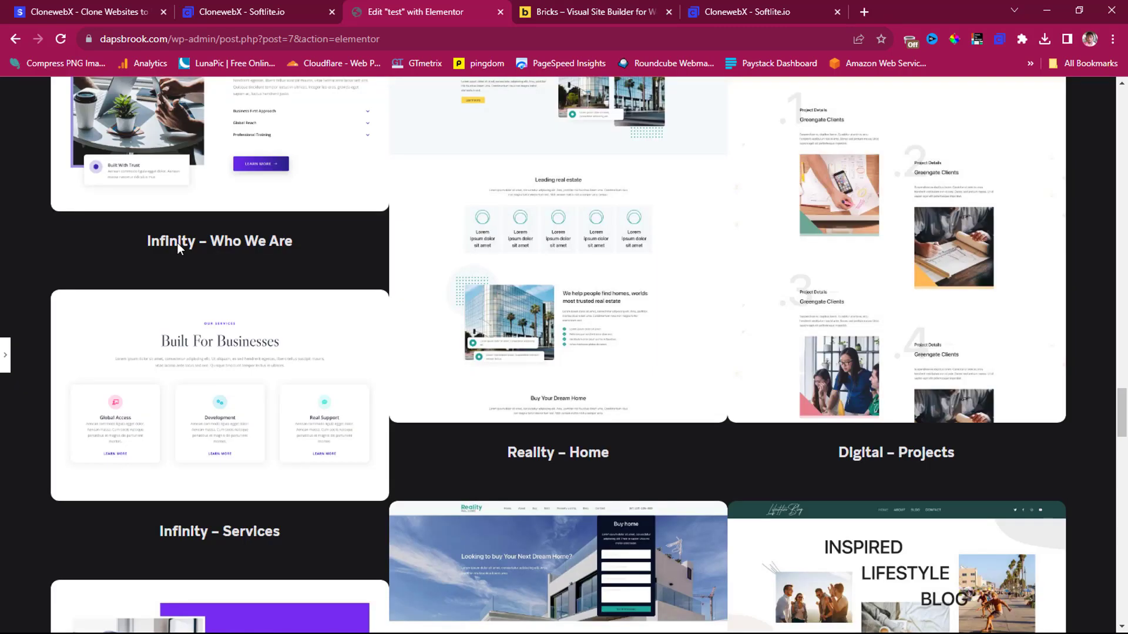
click(253, 6)
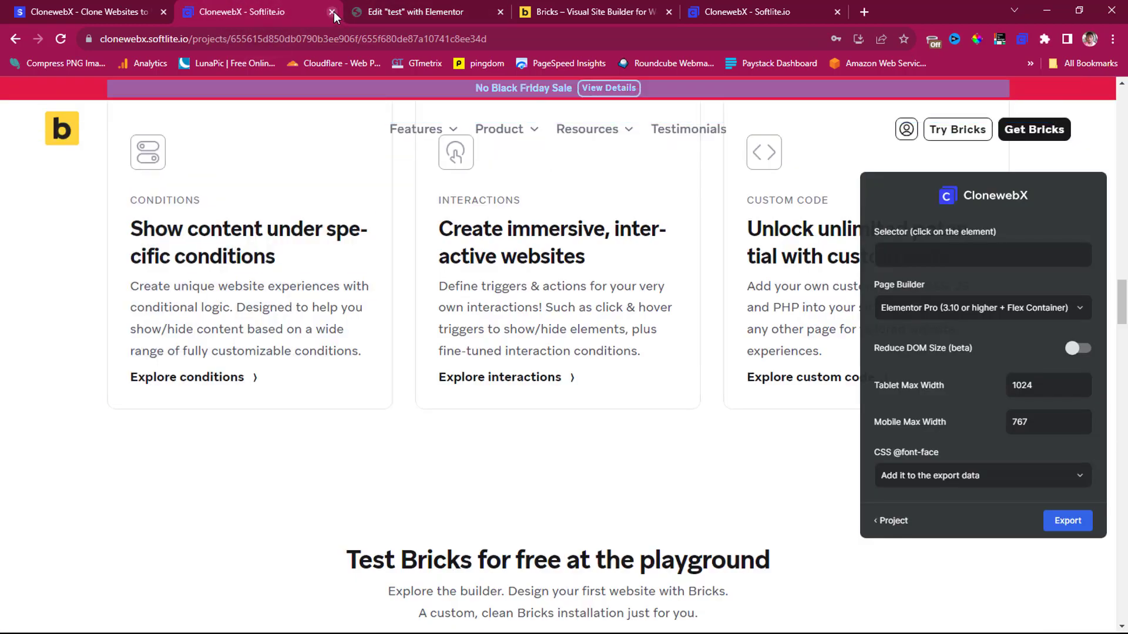
Close the Bricks export page and go to the ClonewebX product page on softlite.io
click(332, 12)
click(112, 12)
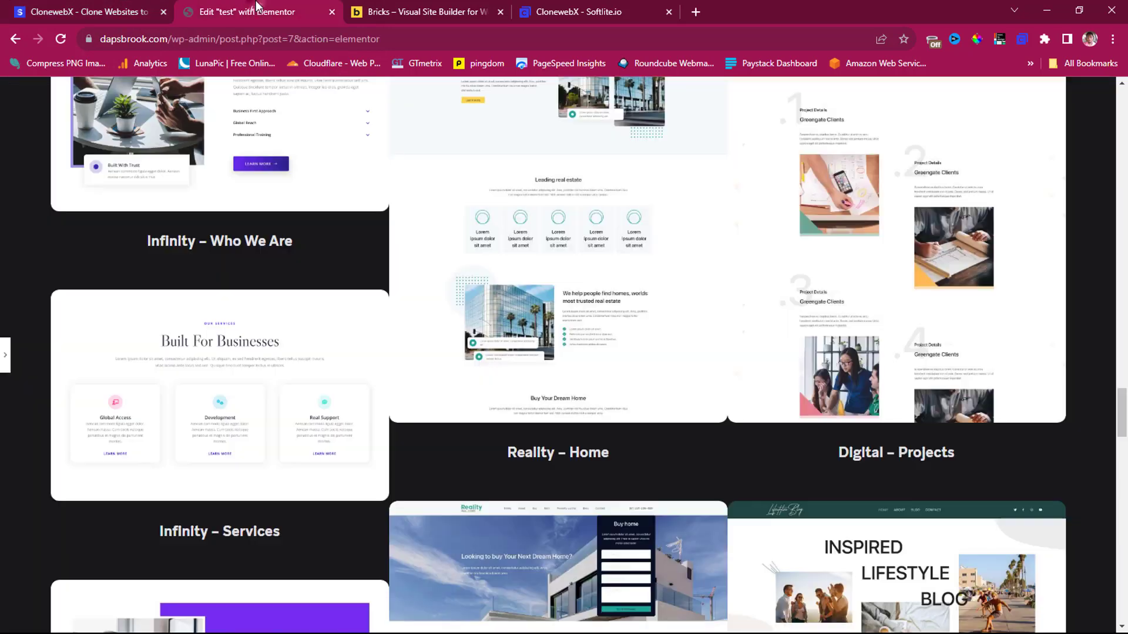
click(257, 8)
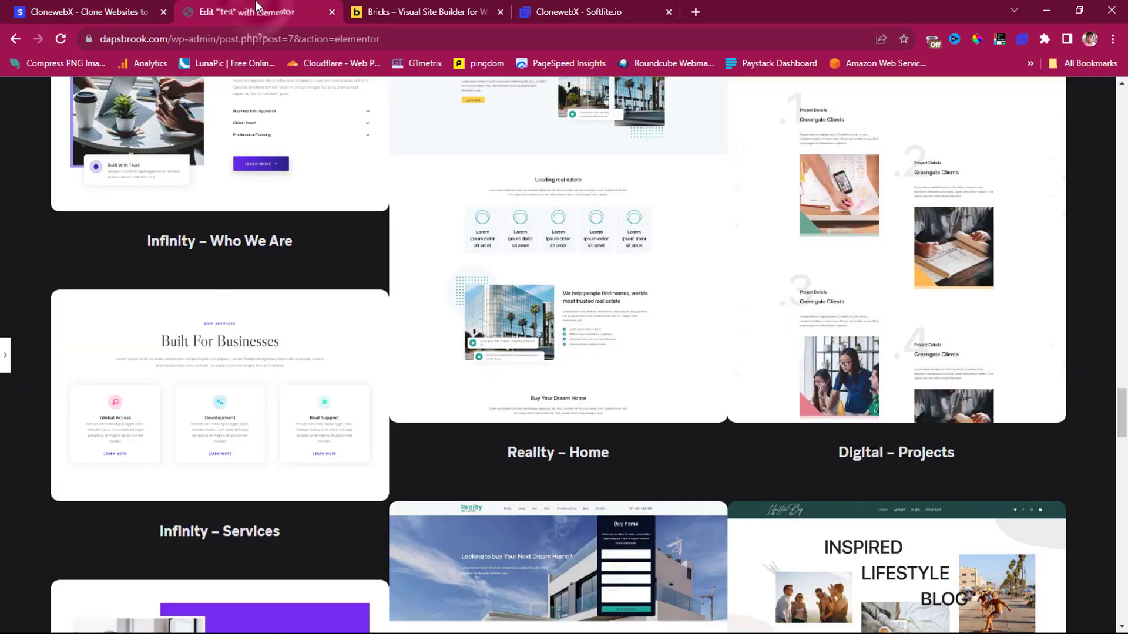
click(88, 12)
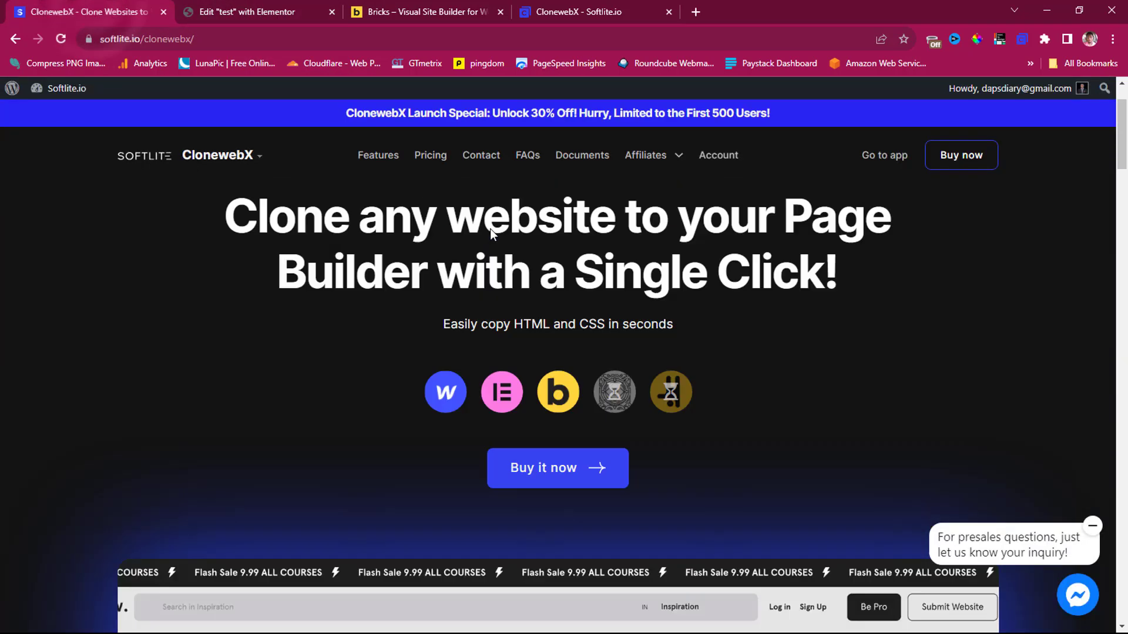
View the 'wordpress clone' project's wordpress.org page in the ClonewebX app, then return to Elementor
click(884, 155)
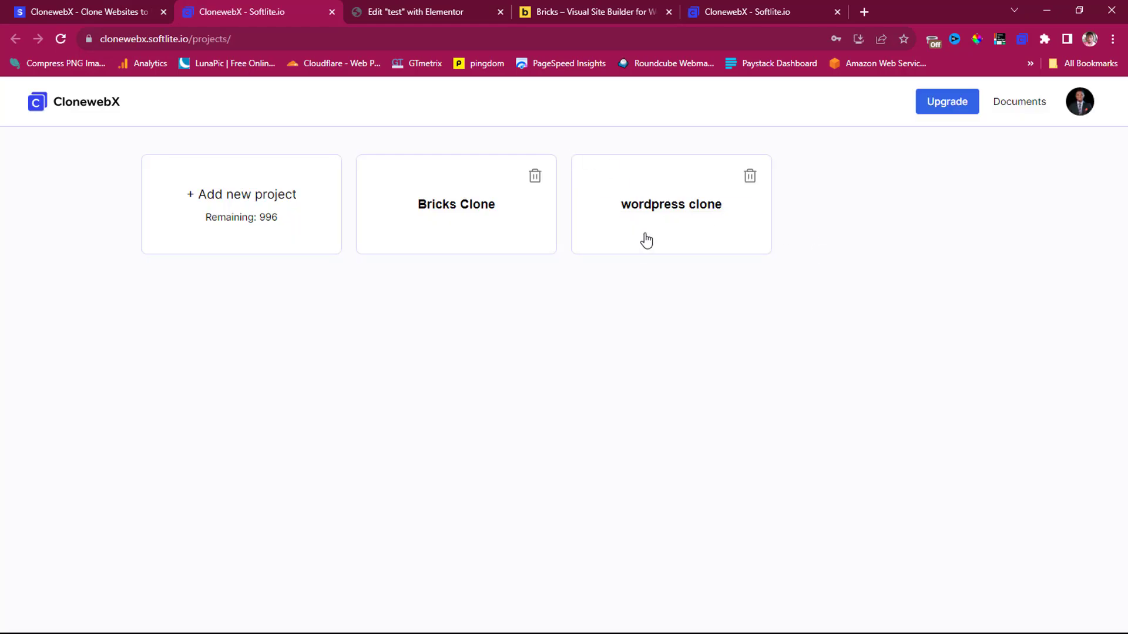
click(646, 240)
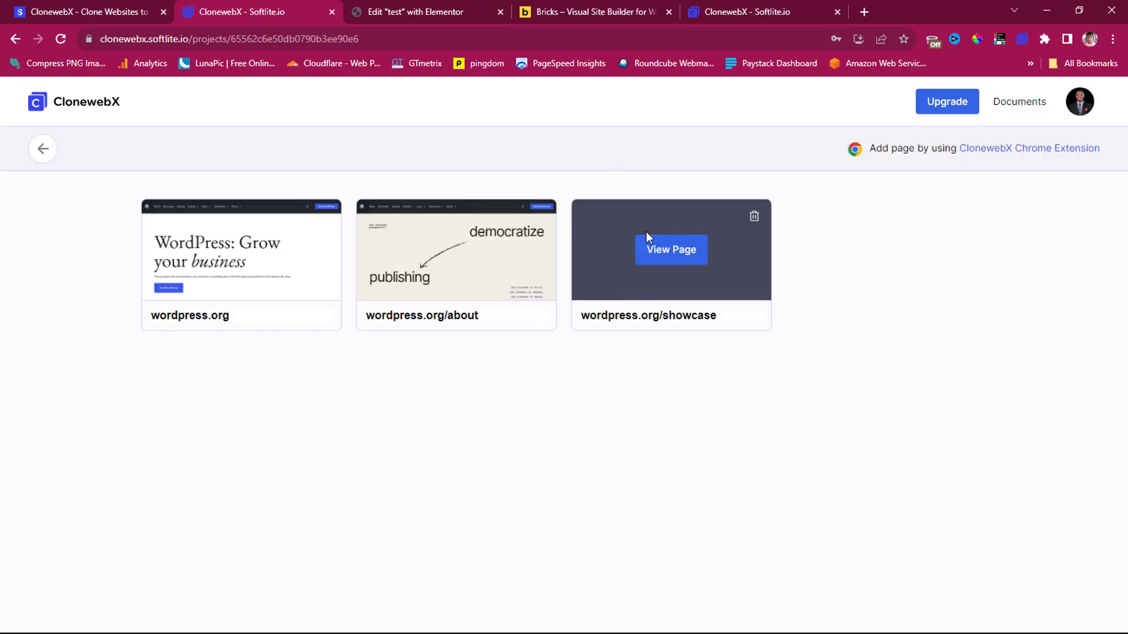
click(243, 251)
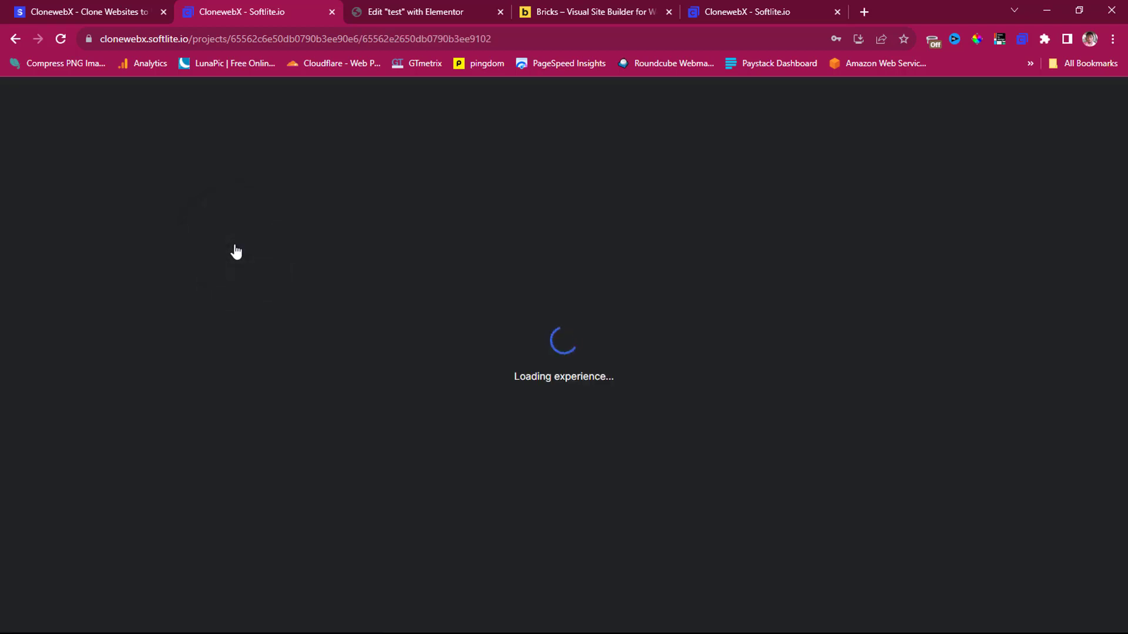
click(456, 13)
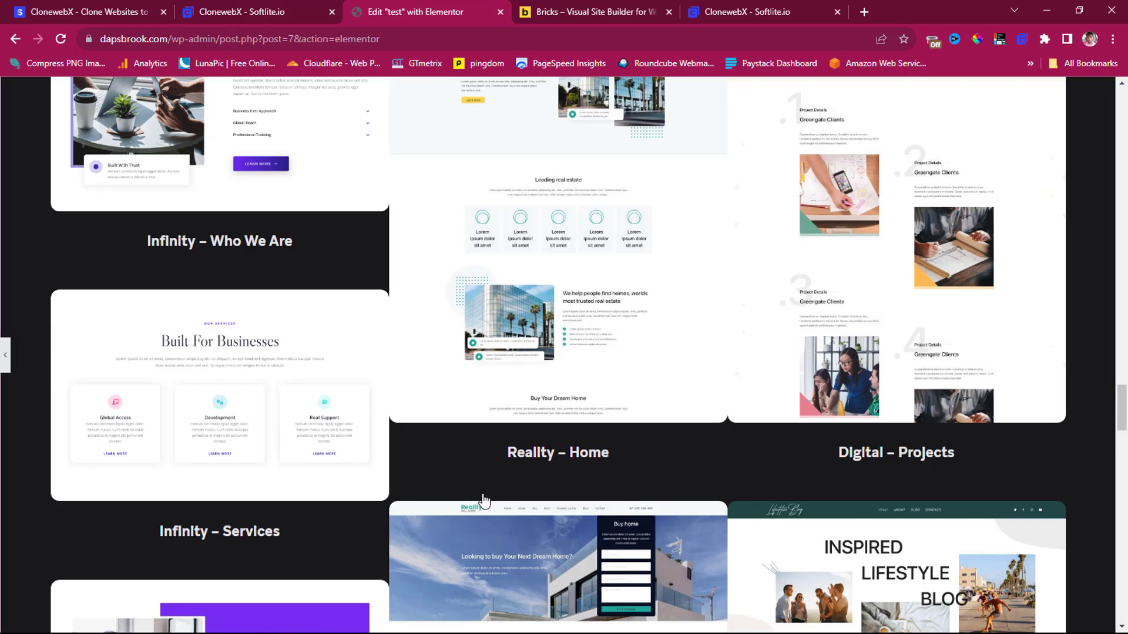
scroll(482, 499, up, 10)
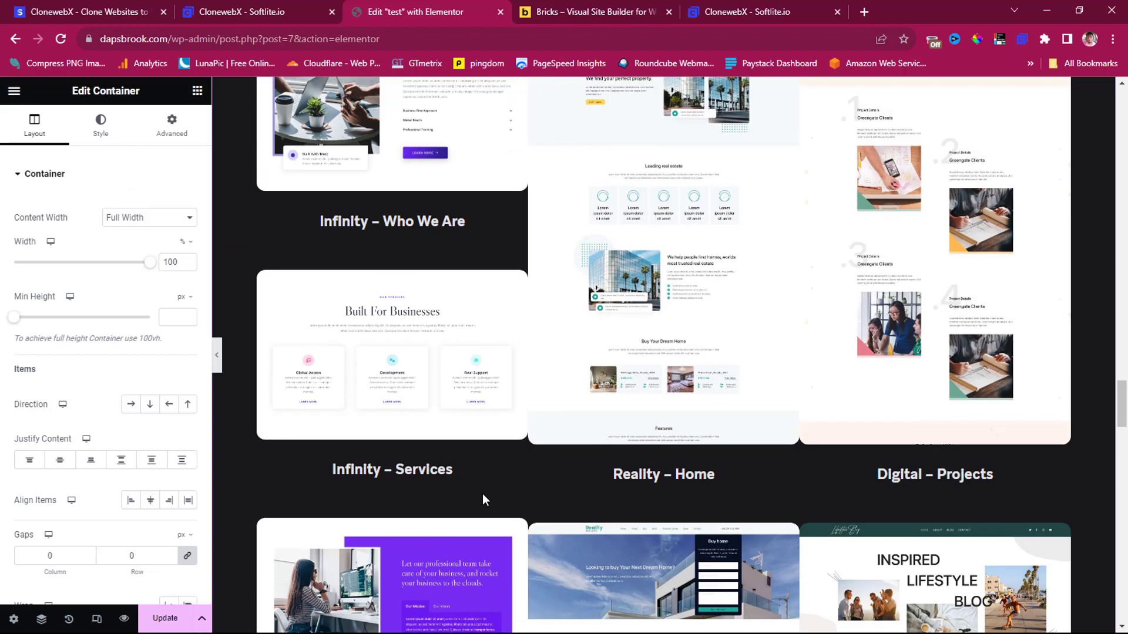
scroll(483, 499, up, 15)
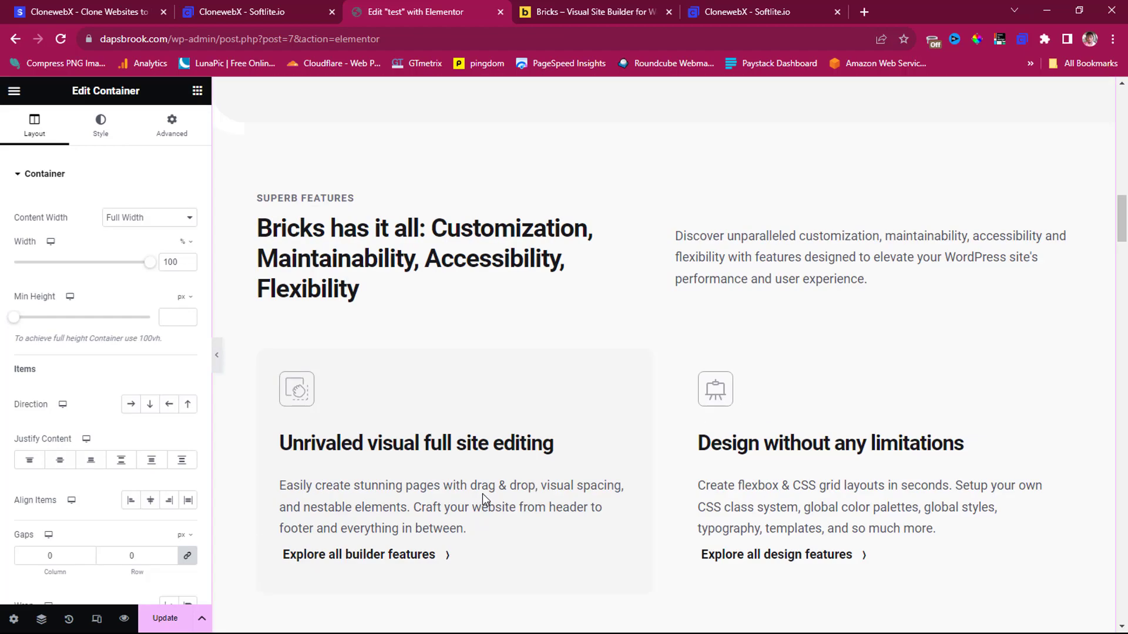
scroll(483, 499, up, 8)
scroll(483, 499, down, 5)
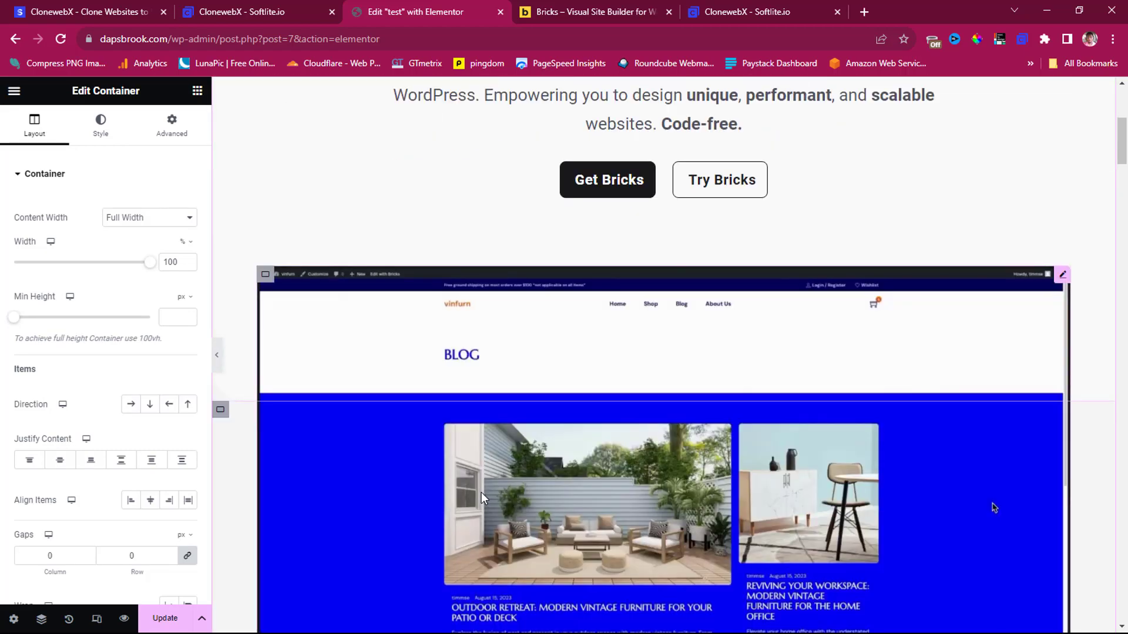
scroll(652, 332, down, 6)
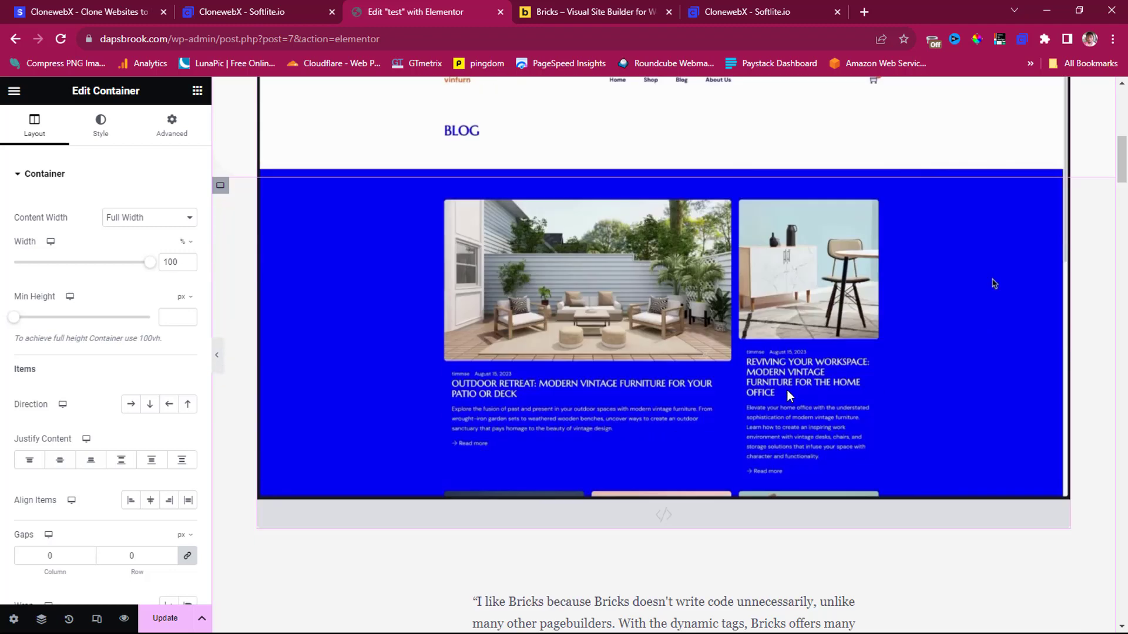
scroll(787, 394, up, 5)
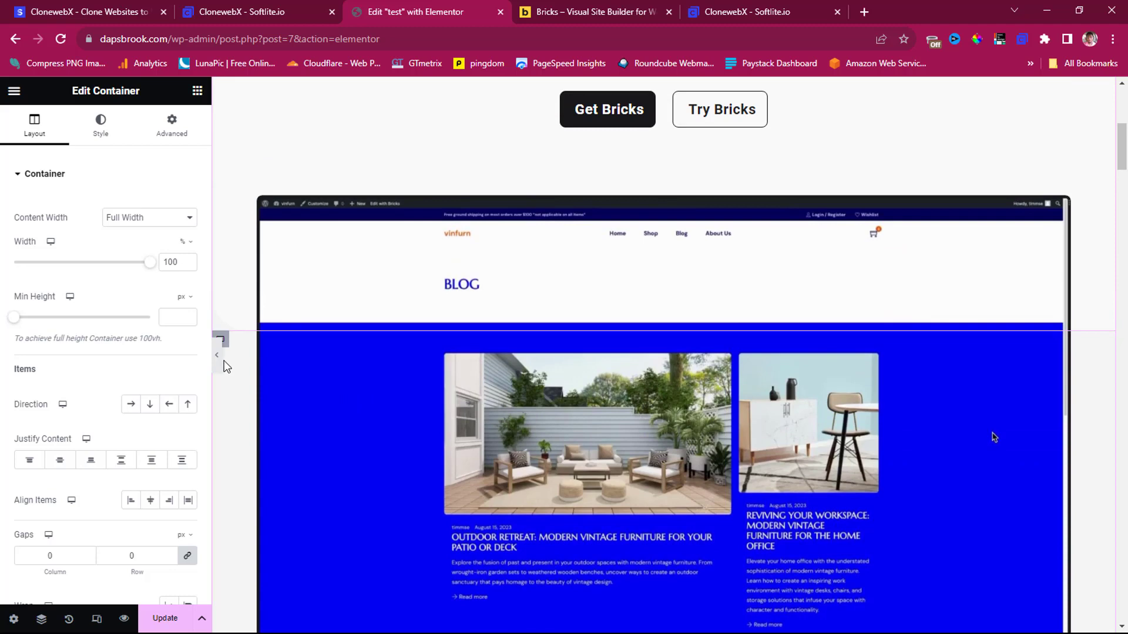
scroll(540, 301, up, 7)
scroll(543, 296, down, 7)
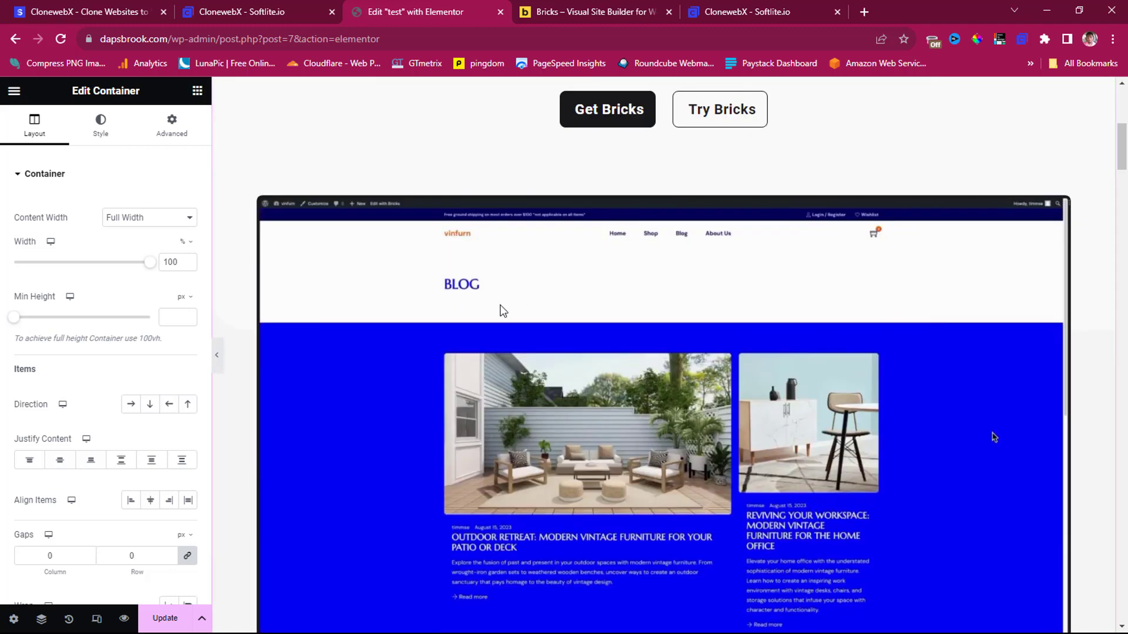
click(217, 356)
scroll(492, 317, down, 1)
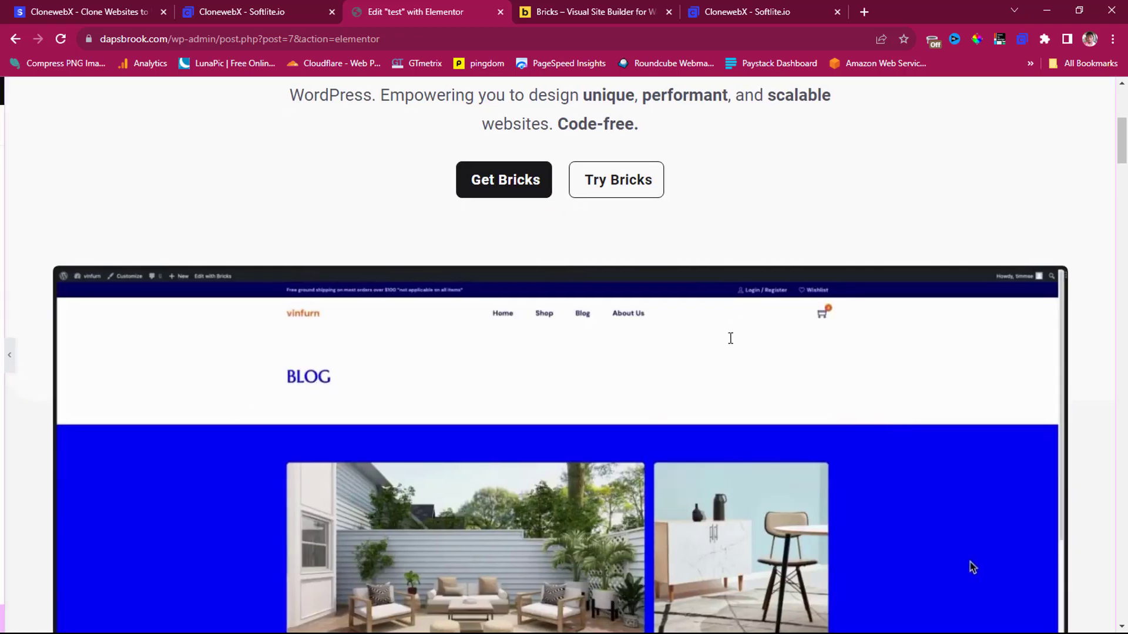
key(ctrl+p)
scroll(745, 372, down, 5)
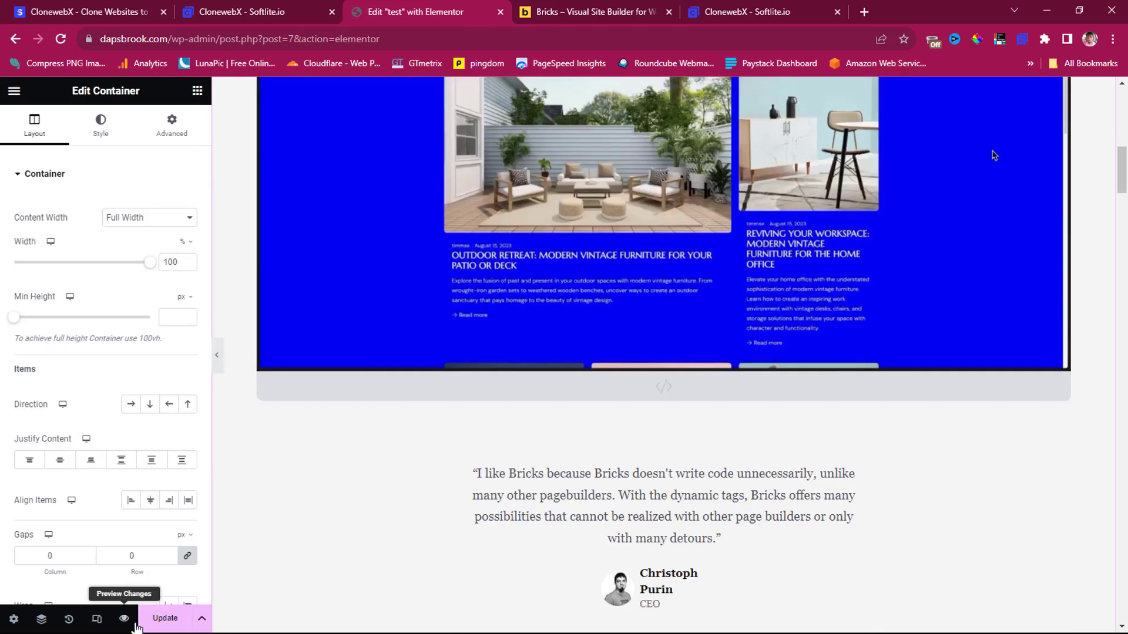
Update the cloned Bricks page and scroll the canvas down to the Community Templates cards
click(151, 621)
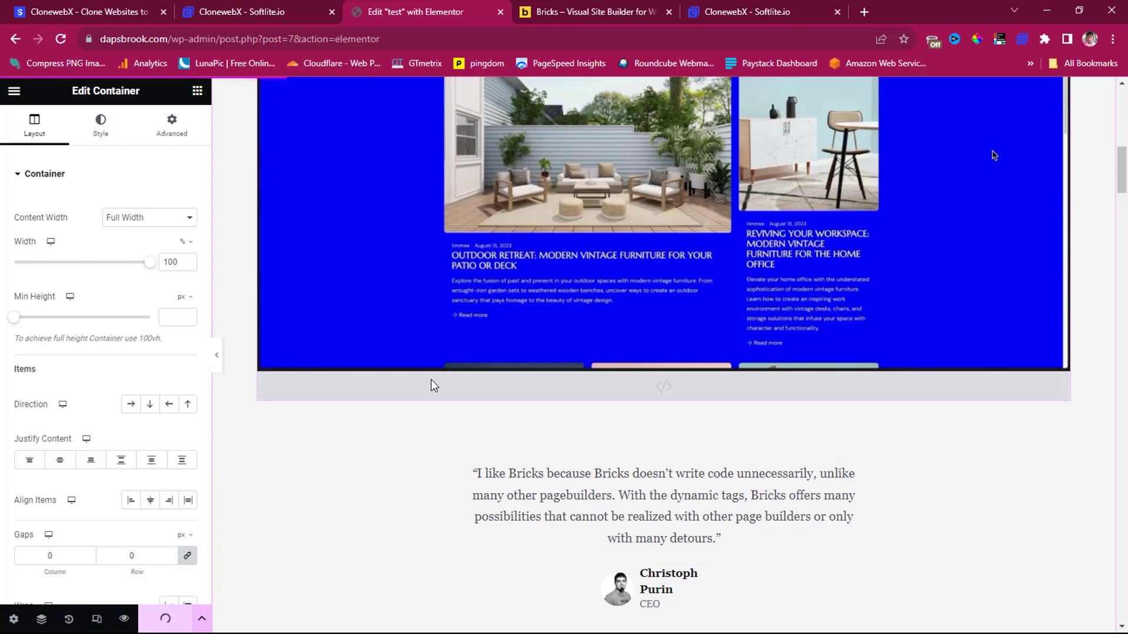
scroll(523, 414, down, 15)
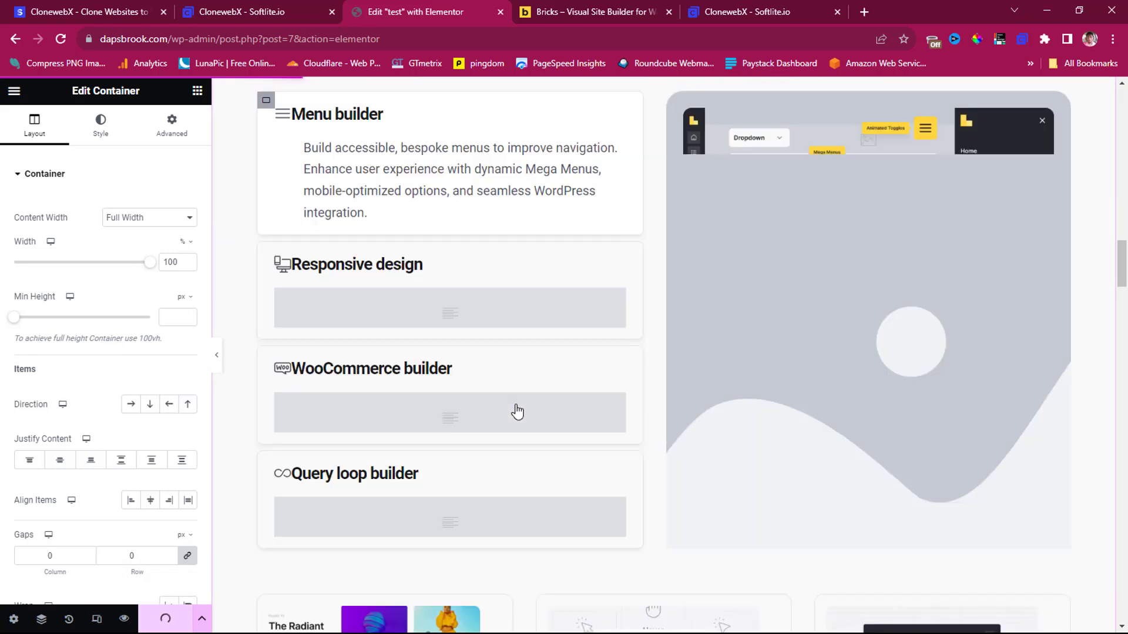
scroll(515, 407, up, 6)
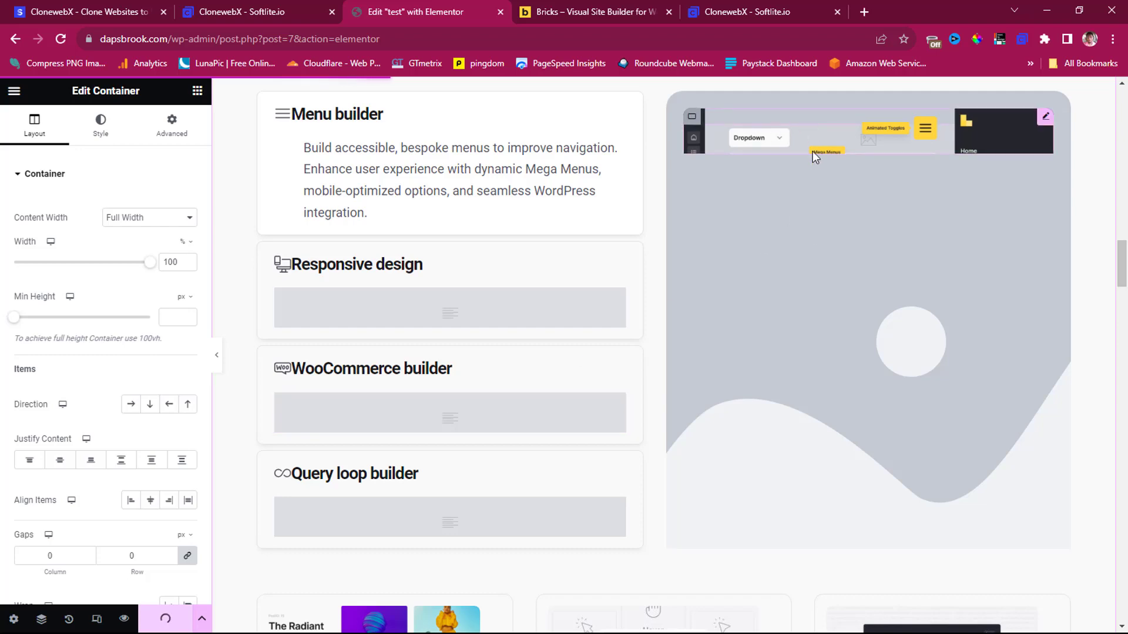
scroll(809, 160, down, 5)
scroll(810, 162, down, 6)
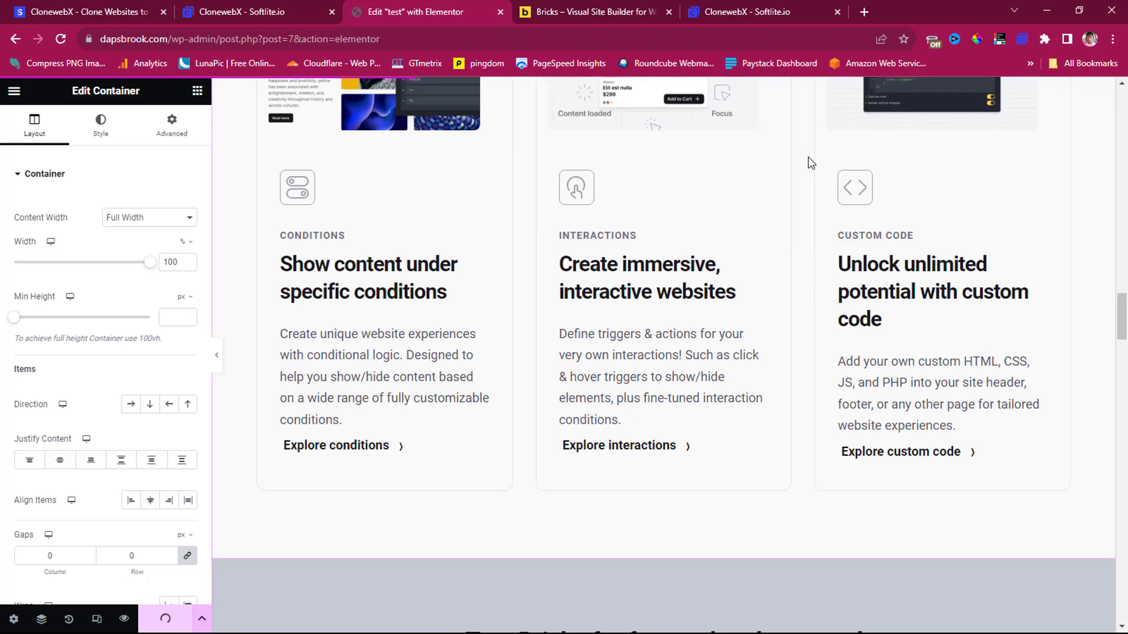
scroll(810, 162, down, 6)
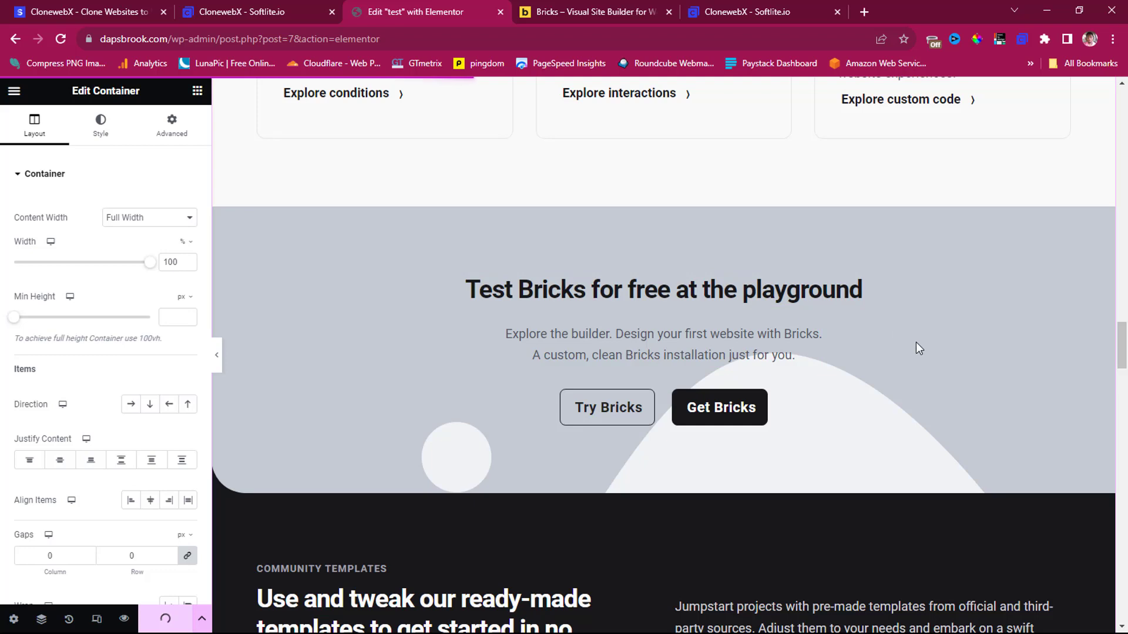
scroll(919, 348, down, 6)
scroll(919, 349, down, 6)
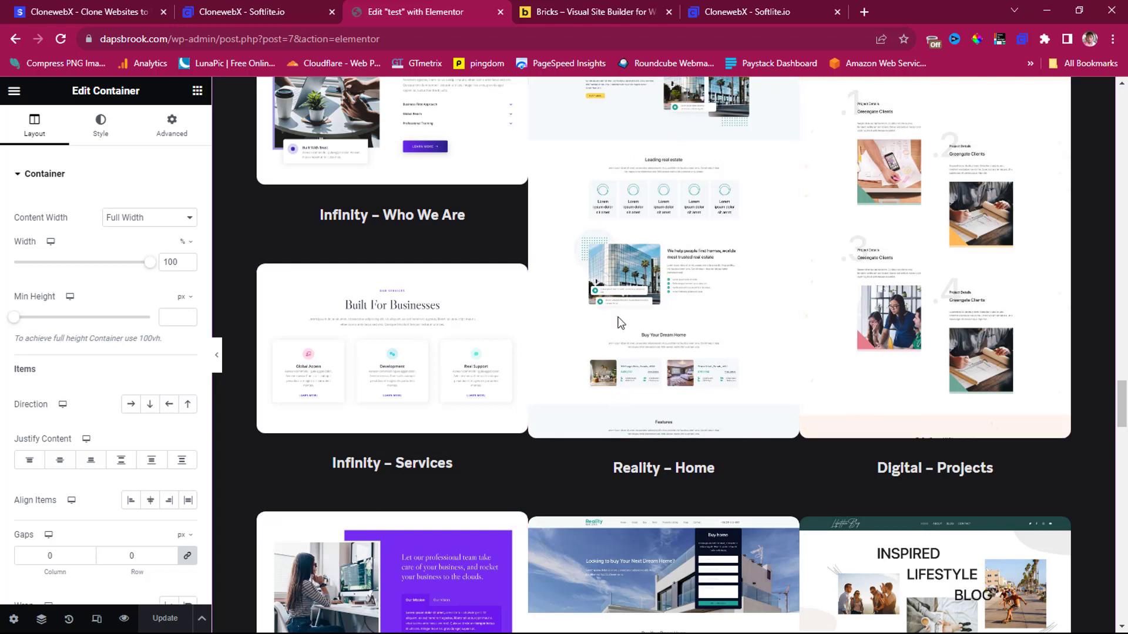
scroll(664, 379, up, 7)
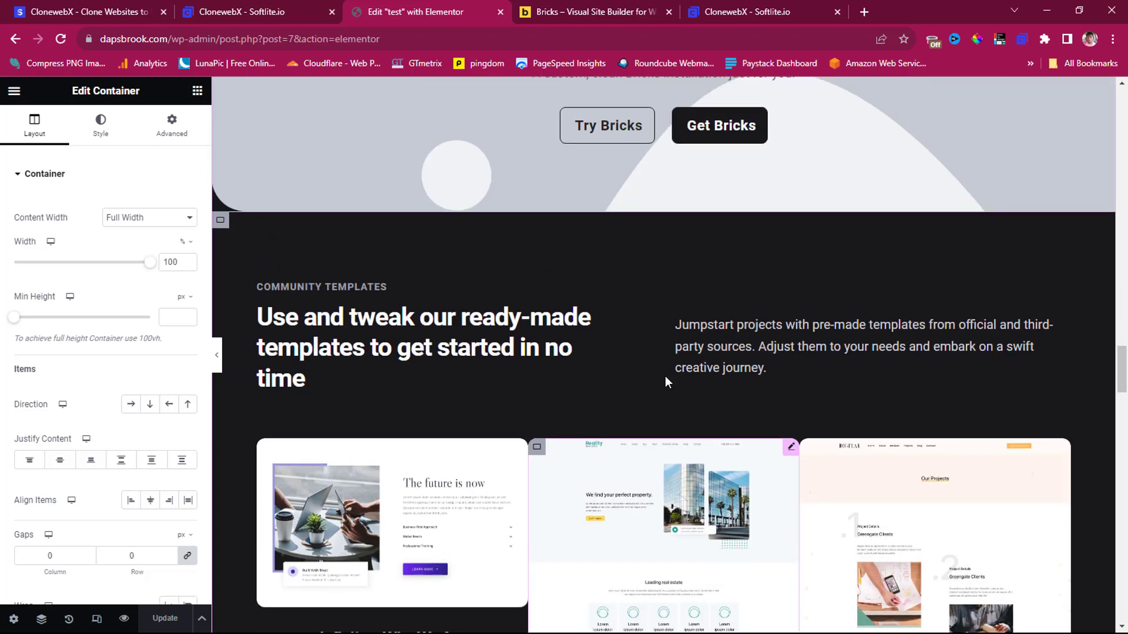
scroll(662, 376, down, 3)
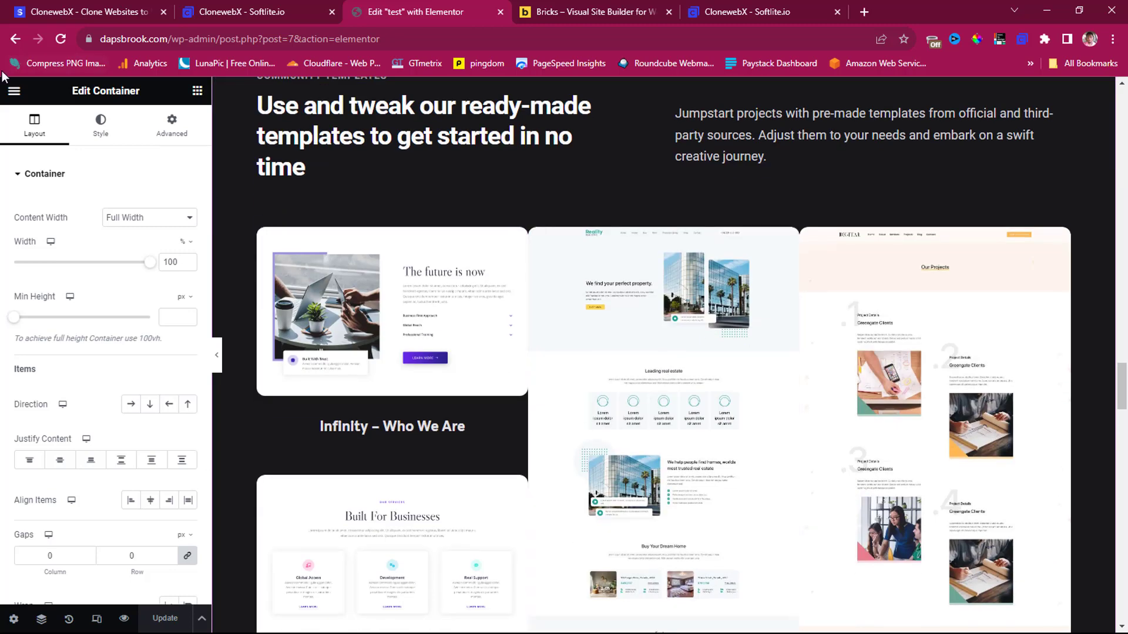
Open the published test page in a new browser tab from the Elementor menu's View Page
click(14, 91)
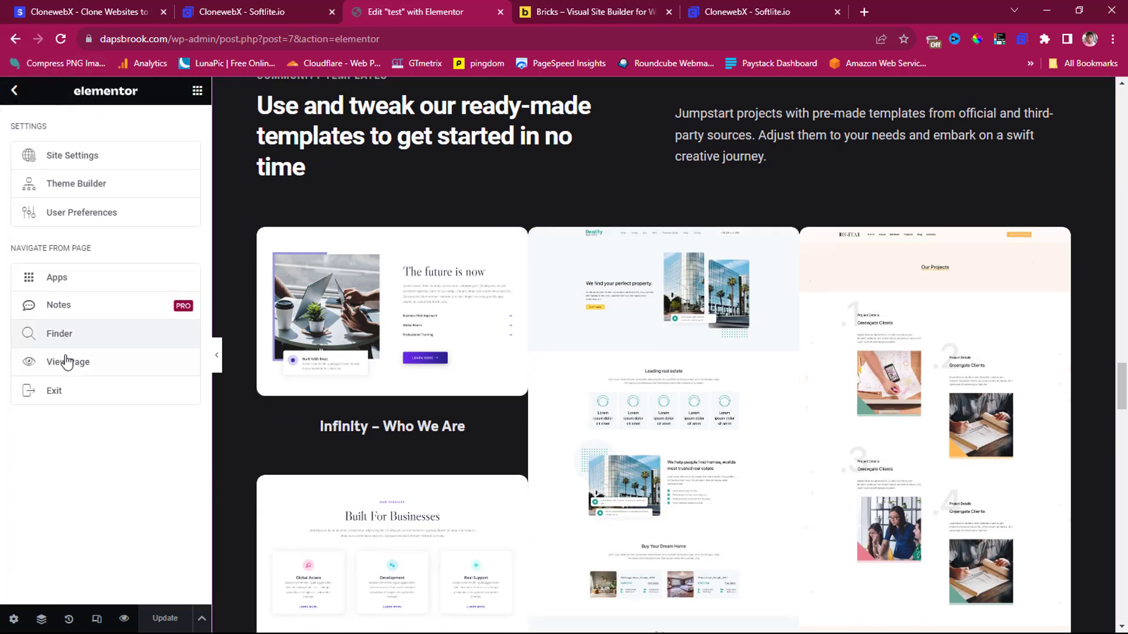
right_click(87, 360)
click(106, 368)
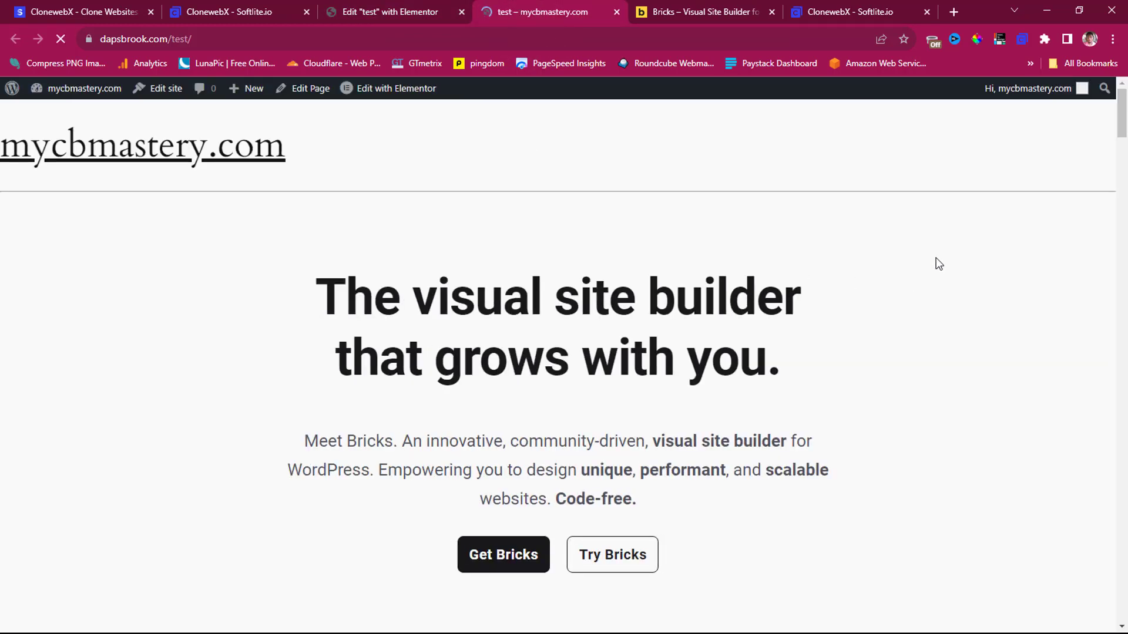
Scroll through the live test page, then return to the Elementor editor tab
scroll(938, 264, down, 10)
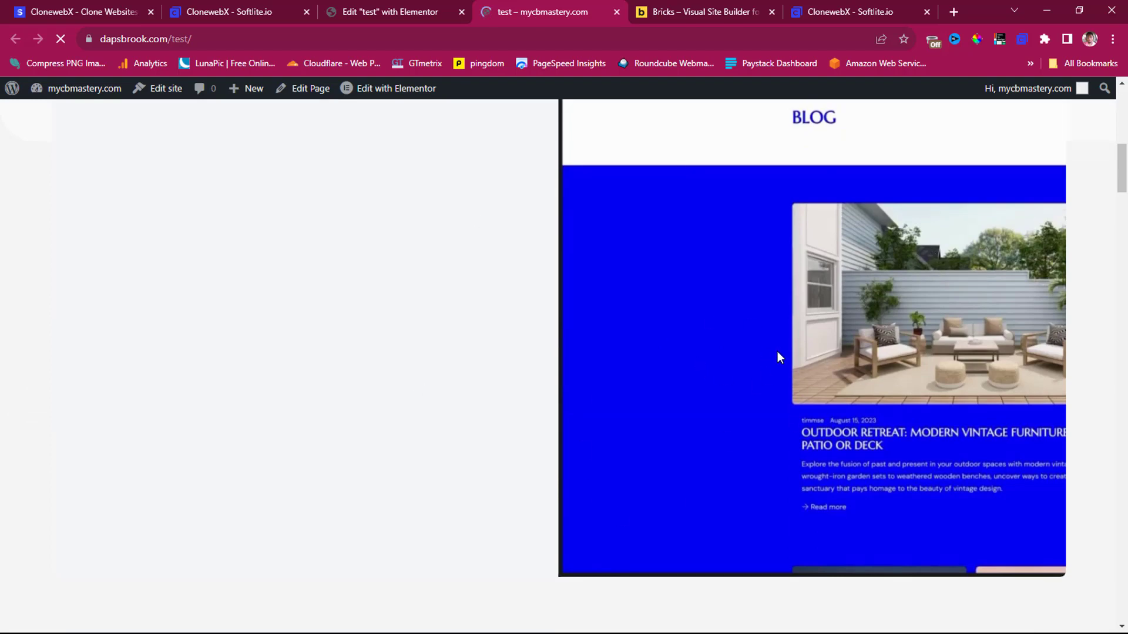
scroll(777, 352, up, 7)
scroll(777, 351, down, 8)
scroll(778, 353, down, 20)
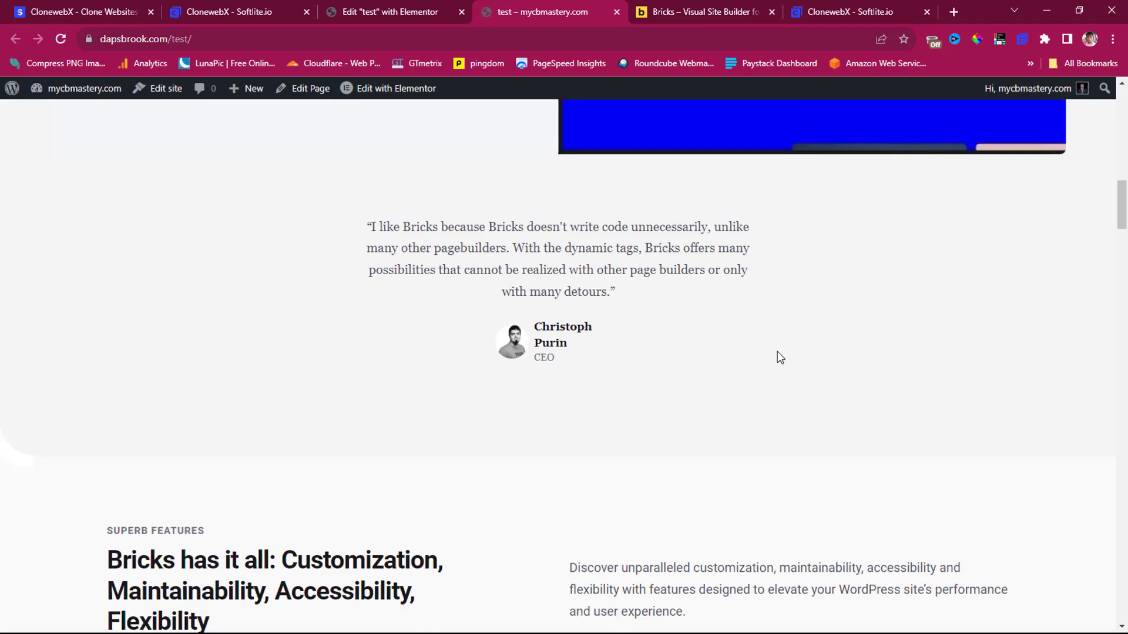
scroll(776, 351, up, 5)
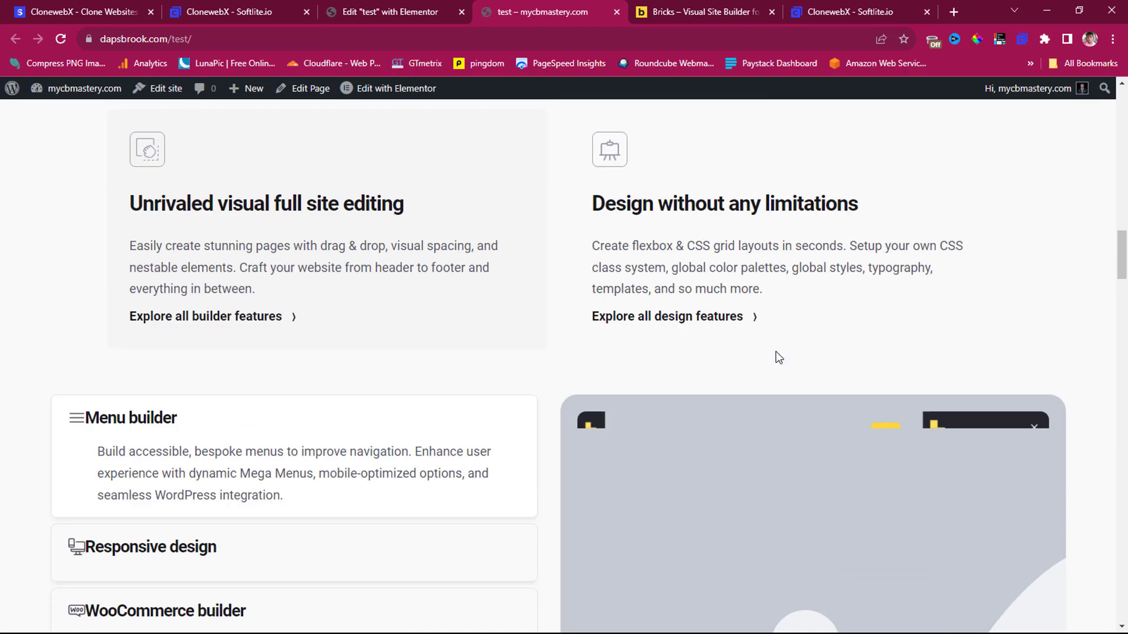
scroll(822, 361, down, 11)
scroll(824, 362, down, 20)
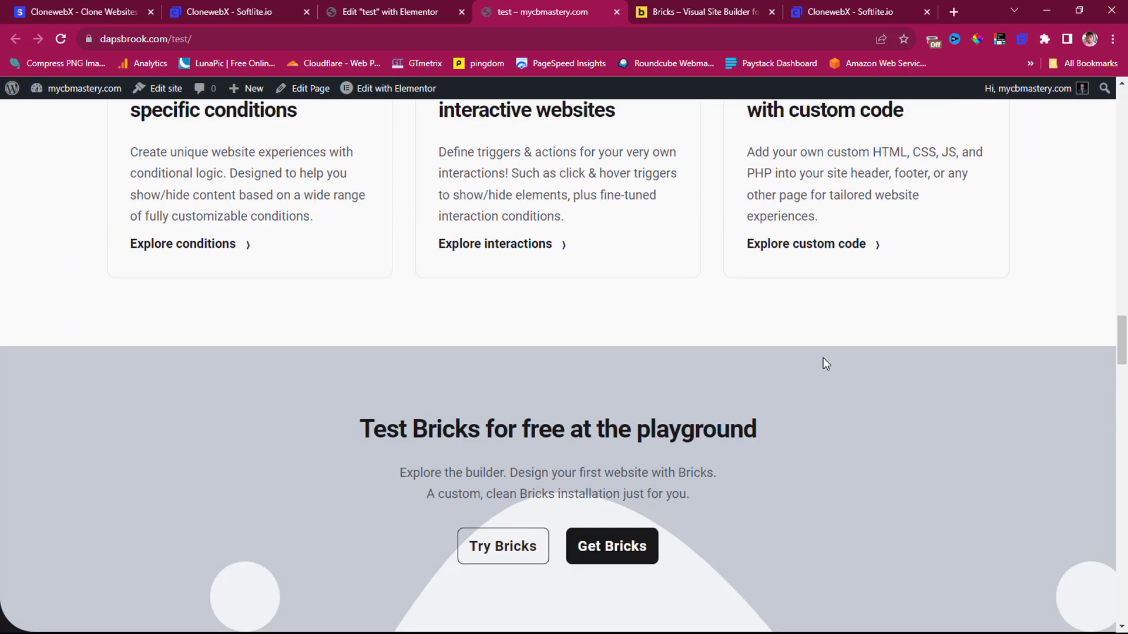
scroll(824, 362, down, 20)
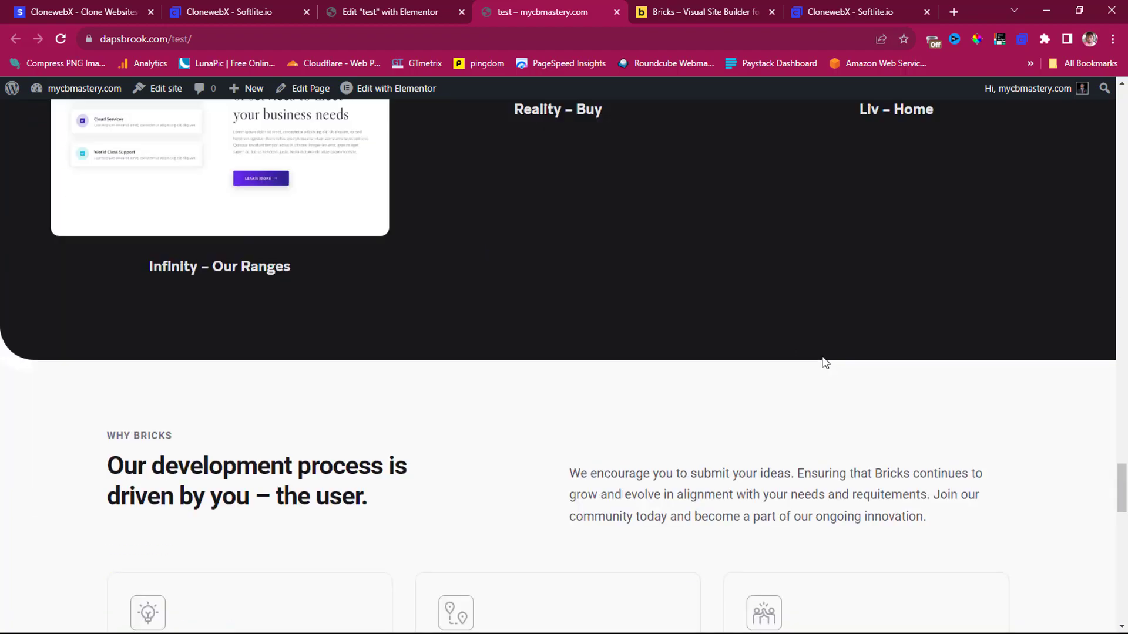
scroll(816, 327, up, 6)
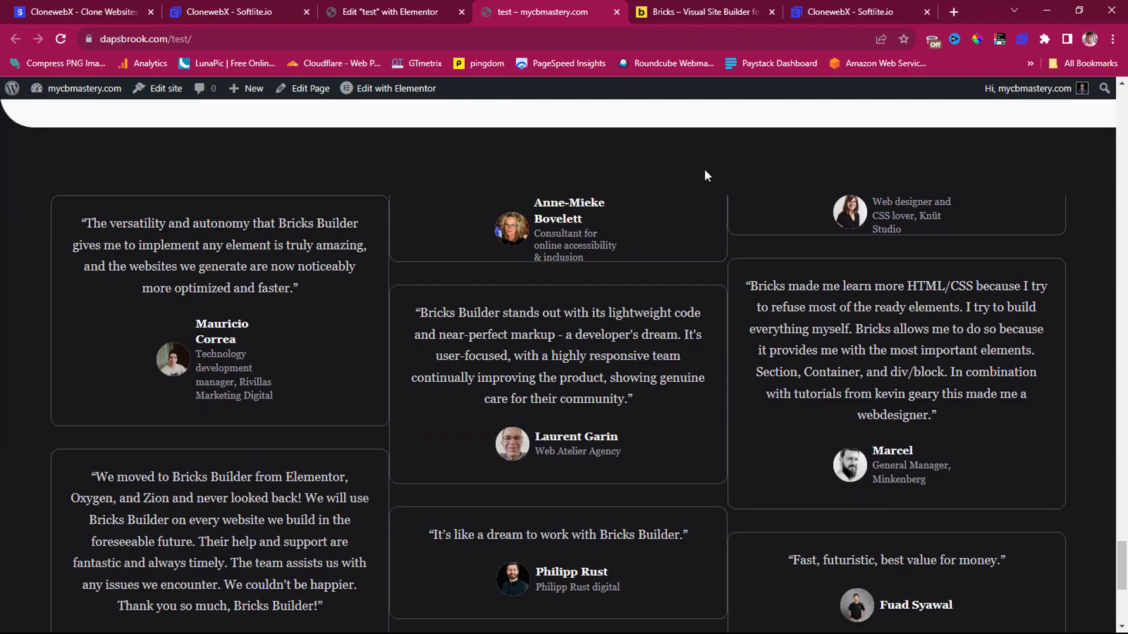
click(417, 17)
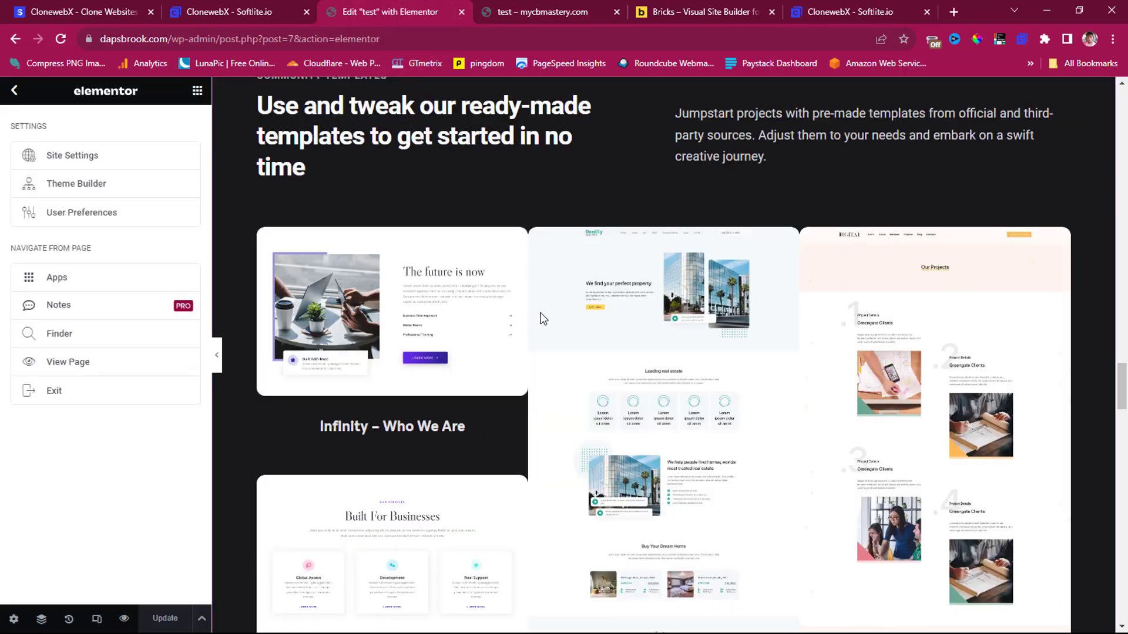
Hide the Elementor sidebar to widen the canvas and switch to the WordPress.org ClonewebX project
scroll(538, 314, up, 8)
scroll(543, 318, up, 20)
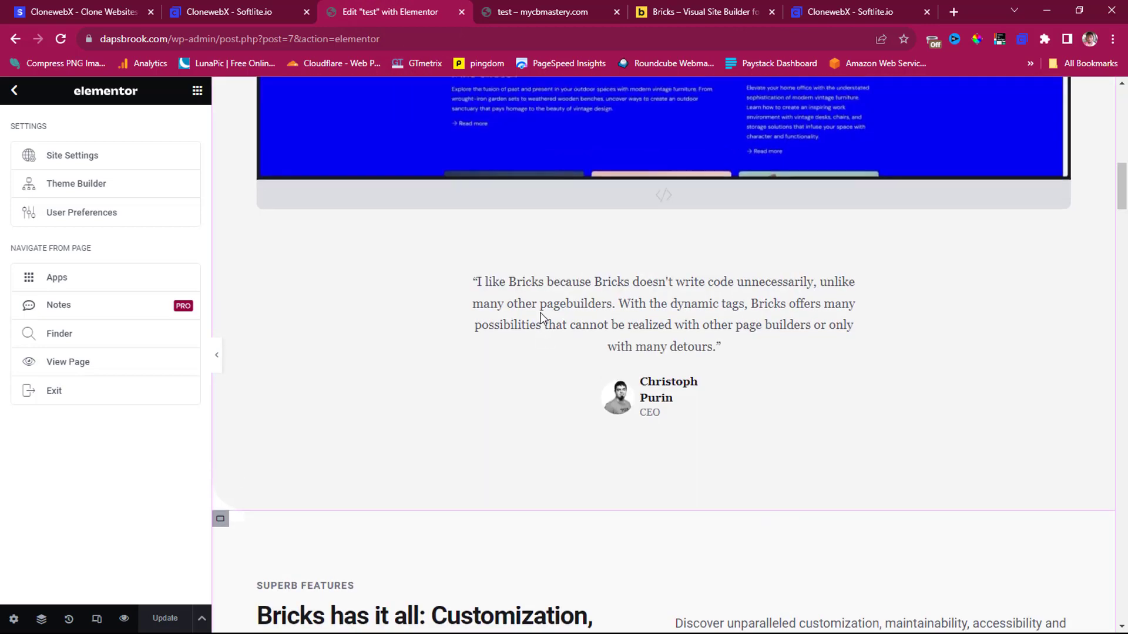
scroll(547, 320, down, 6)
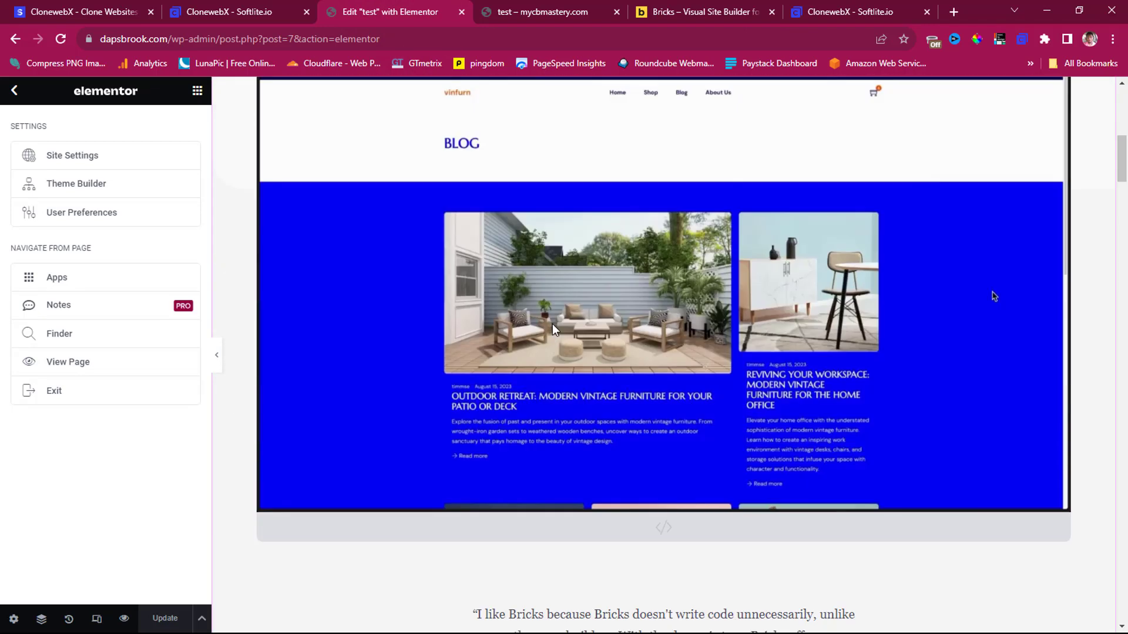
click(217, 364)
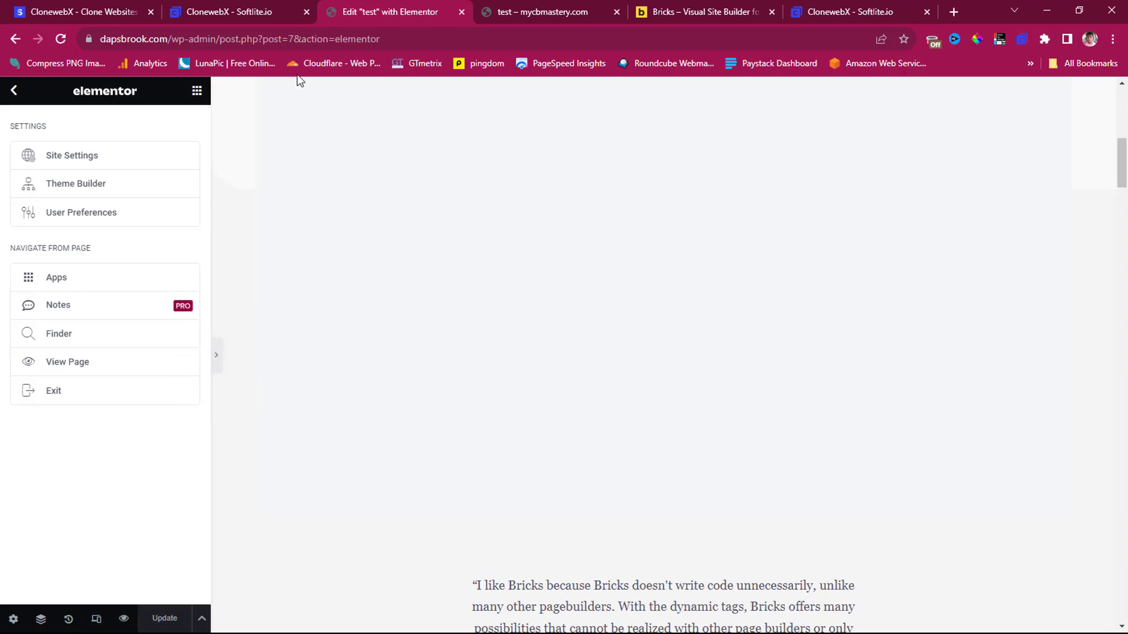
click(235, 12)
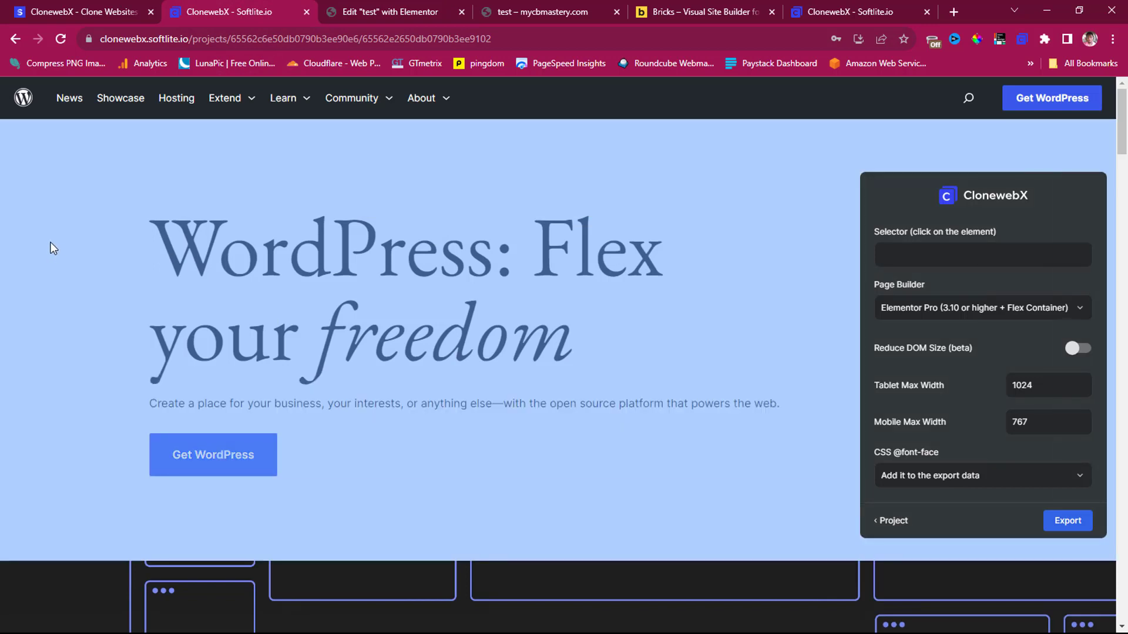
Export the wordpress.org #wp--skip-link--target wrapper for Elementor Free to the clipboard
click(51, 244)
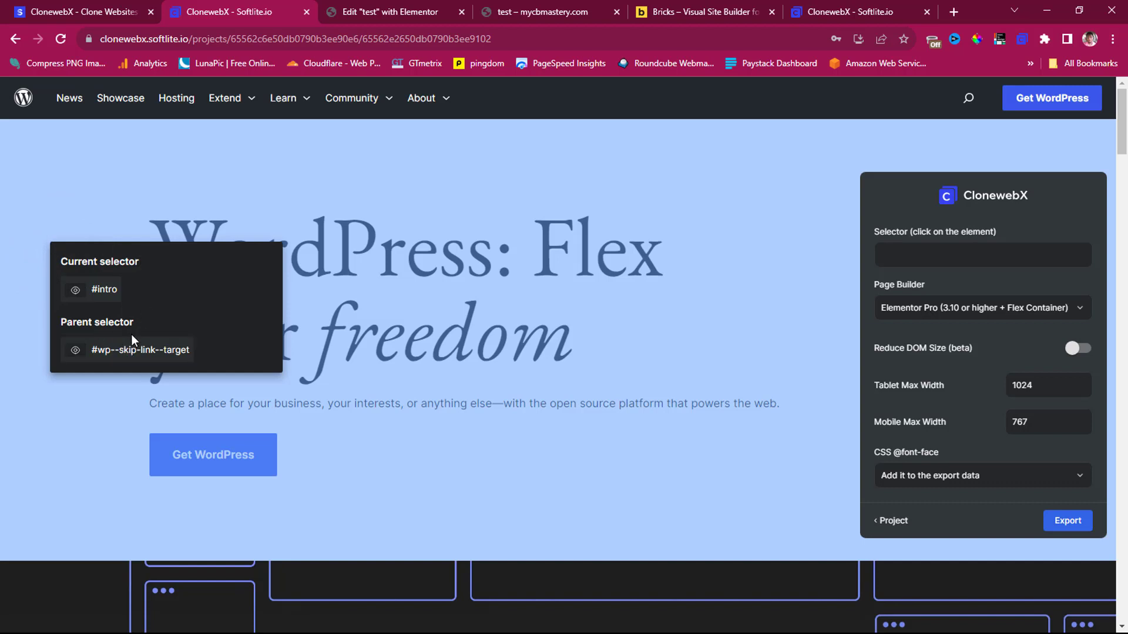
click(112, 355)
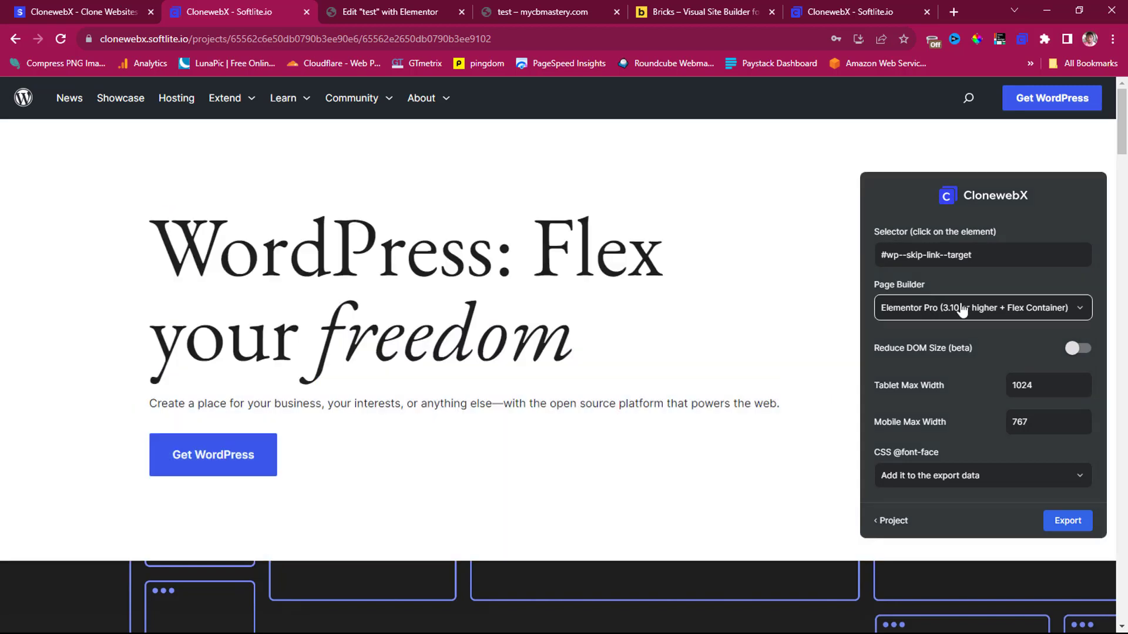
click(958, 306)
click(943, 357)
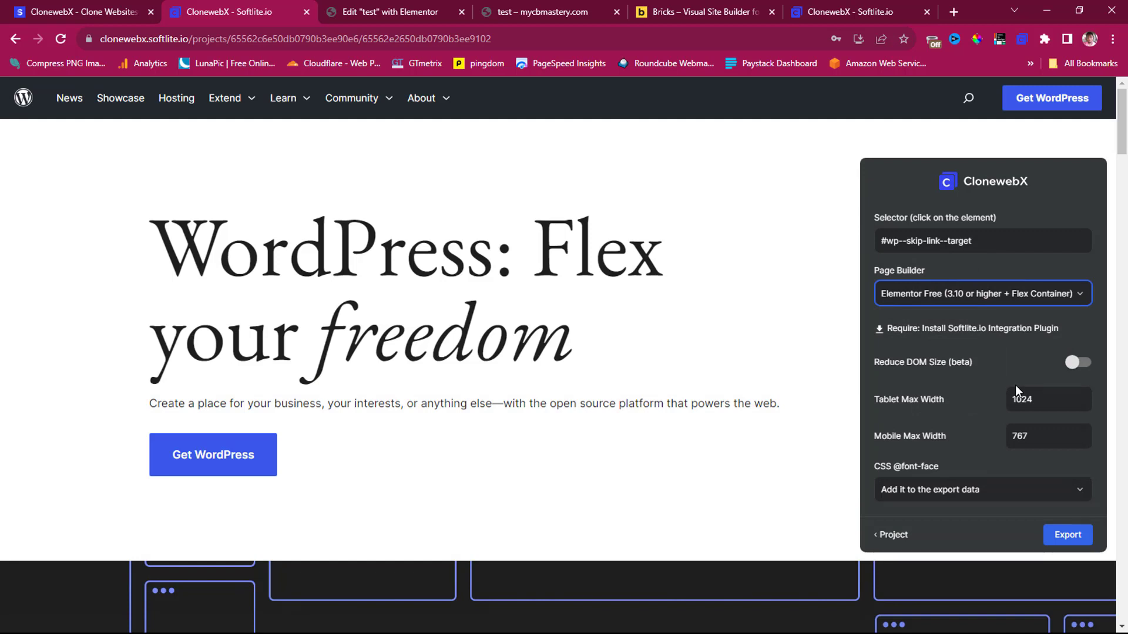
click(1064, 534)
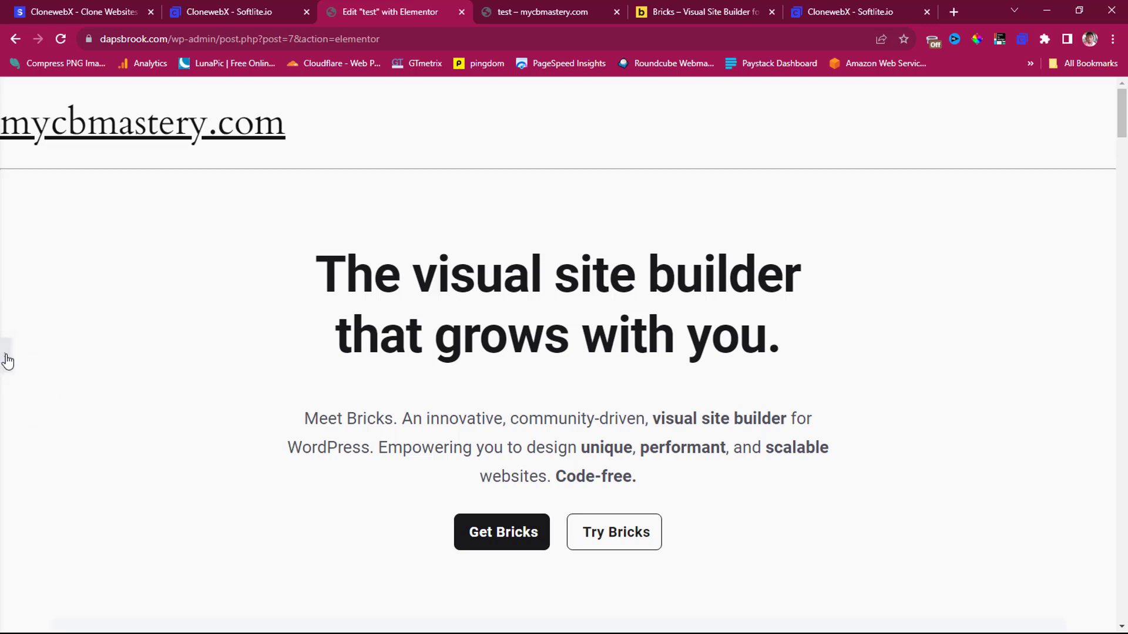
Delete the Bricks hero section and paste the wordpress.org content via 'Paste from other site'
click(7, 359)
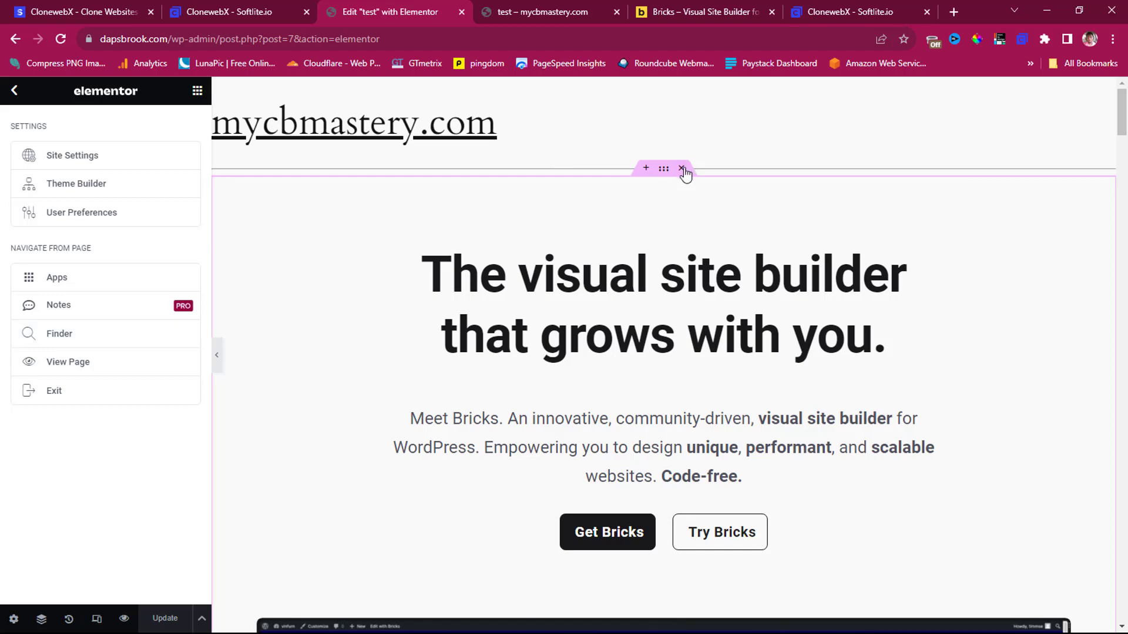
click(681, 170)
right_click(485, 299)
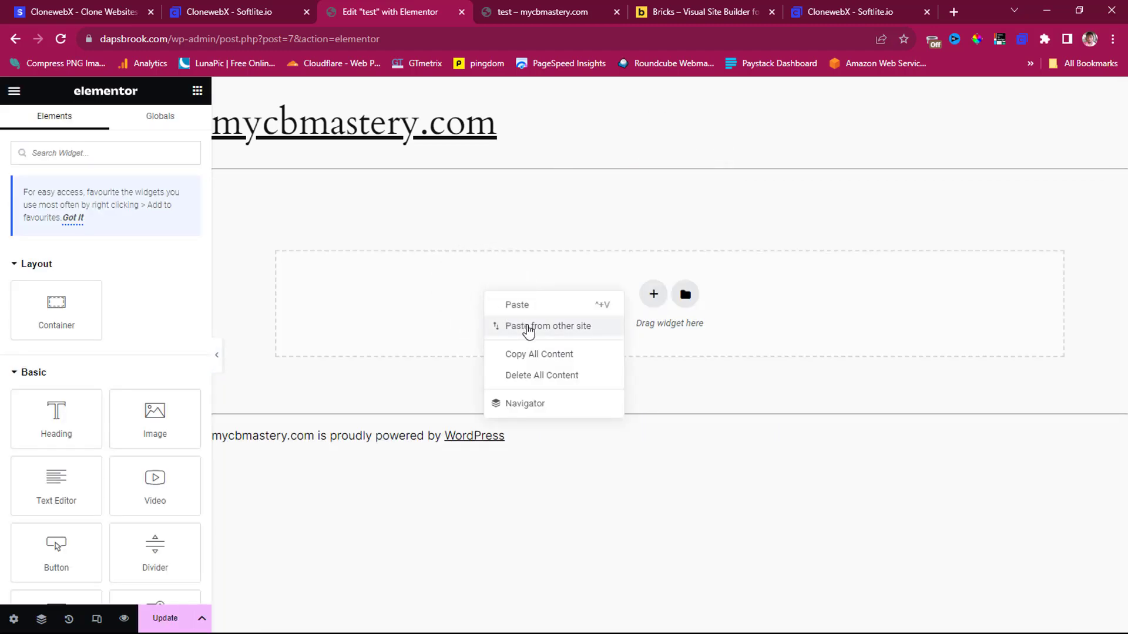
click(528, 326)
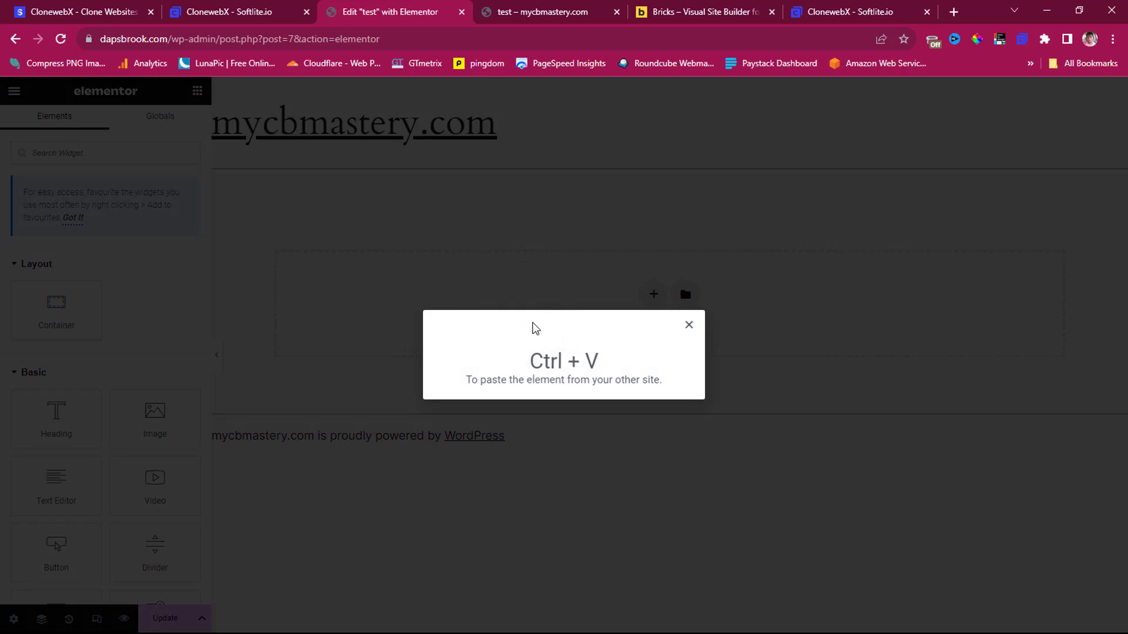
key(ctrl+v)
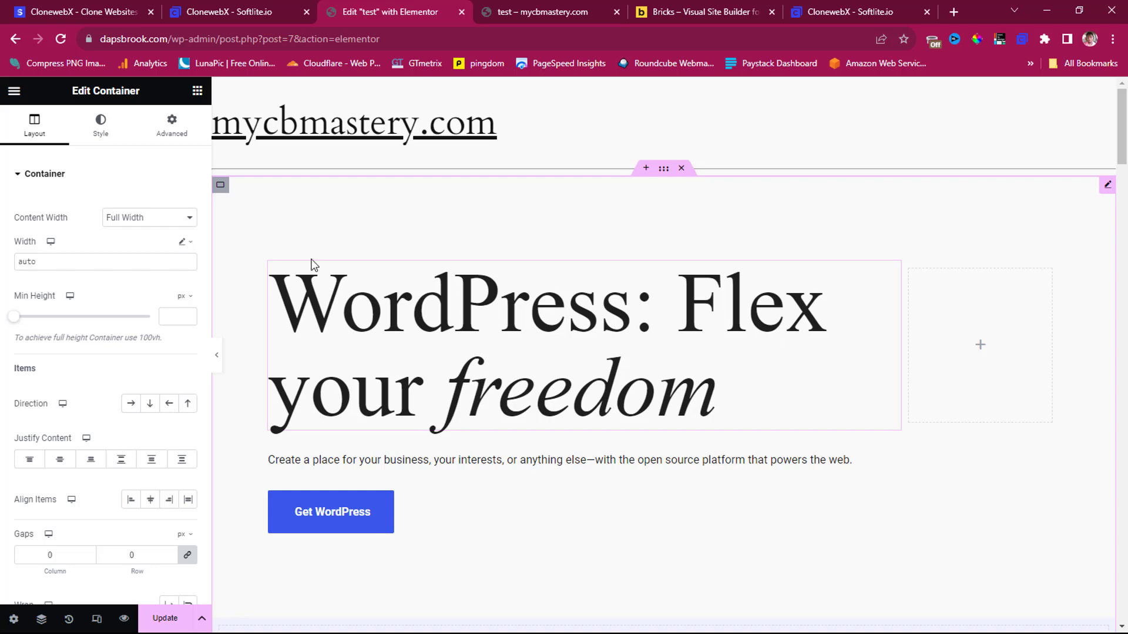
scroll(604, 255, down, 10)
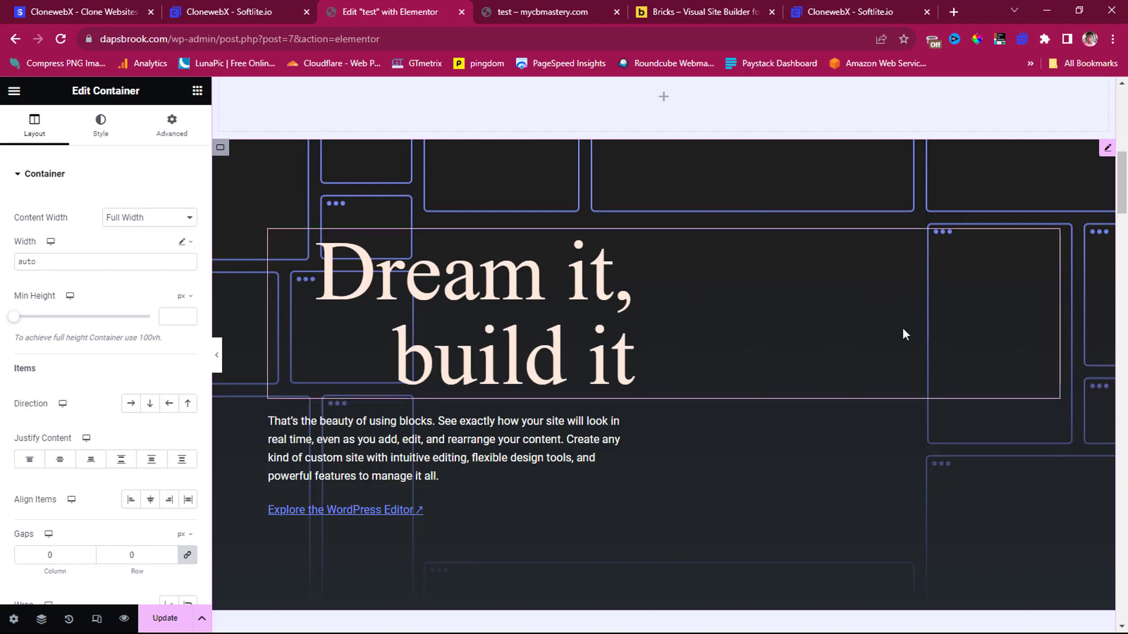
scroll(767, 350, down, 15)
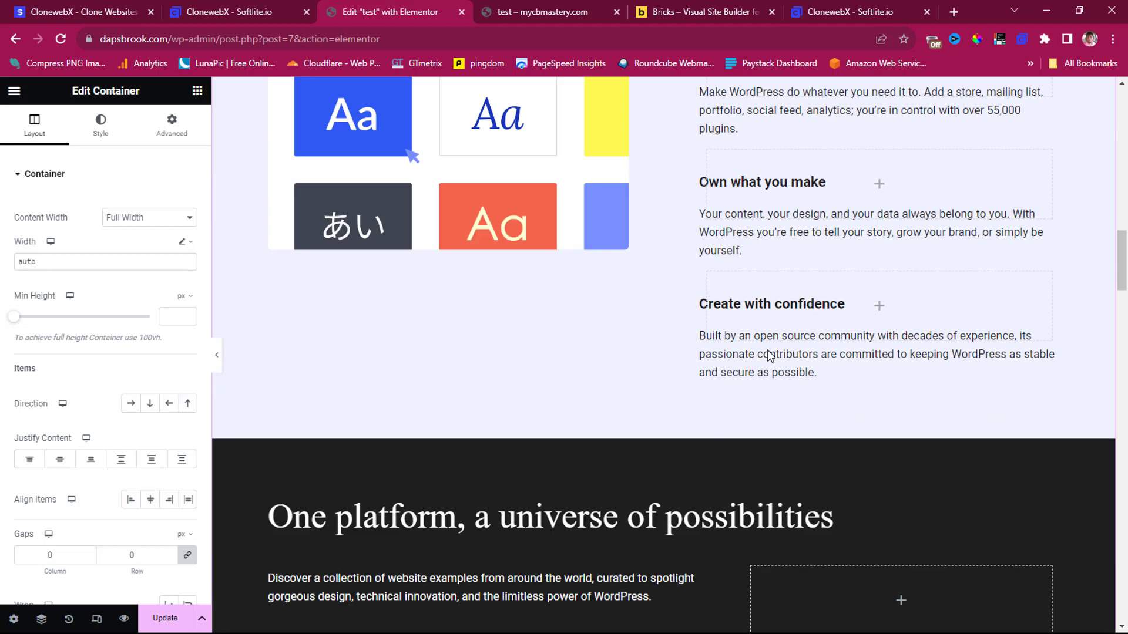
scroll(767, 350, down, 20)
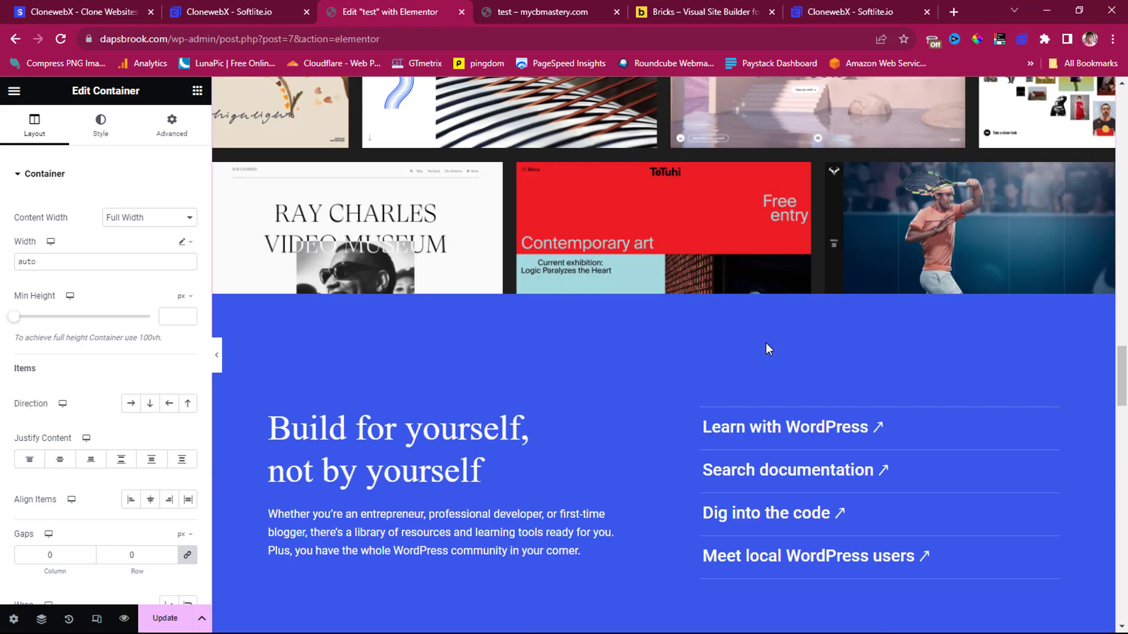
scroll(767, 348, down, 20)
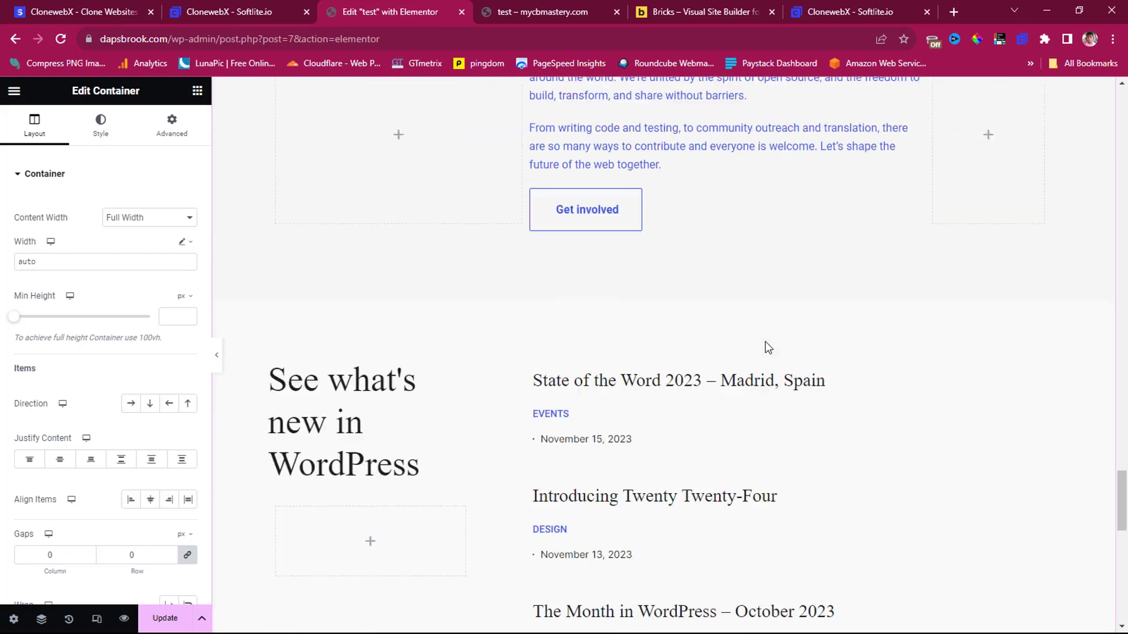
scroll(764, 342, down, 2)
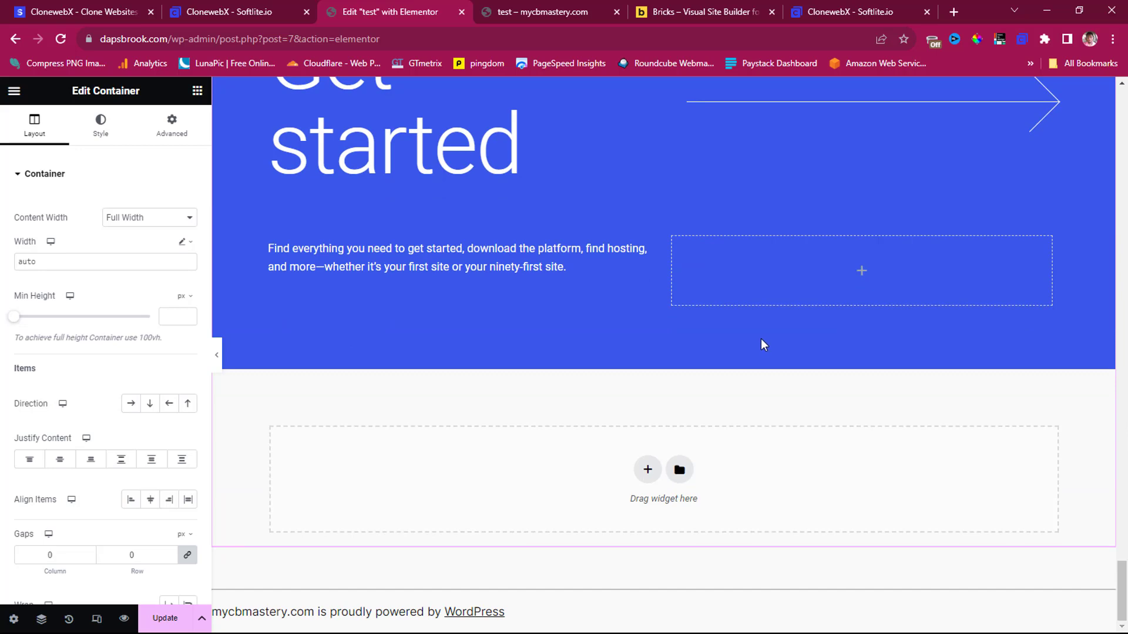
scroll(761, 339, up, 6)
scroll(759, 338, up, 12)
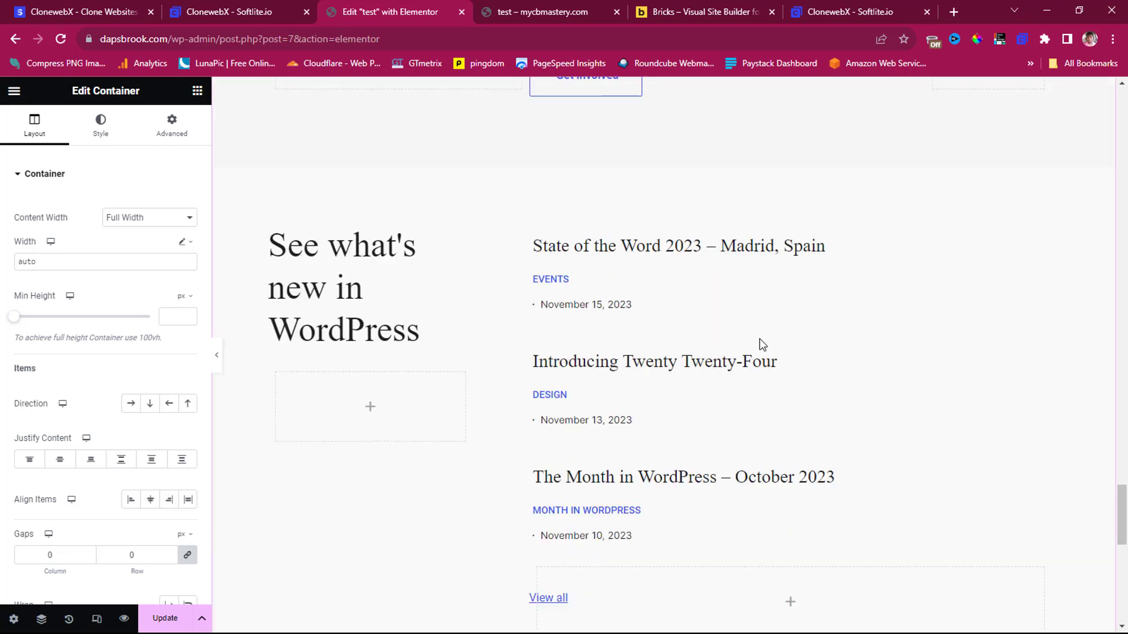
scroll(760, 335, up, 15)
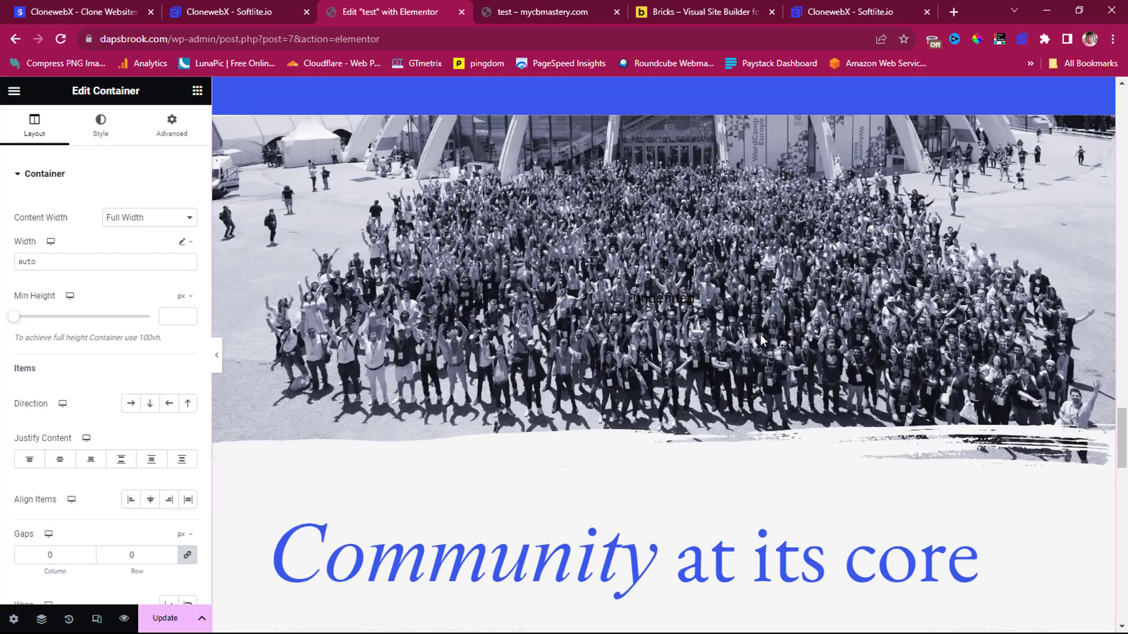
scroll(763, 324, up, 20)
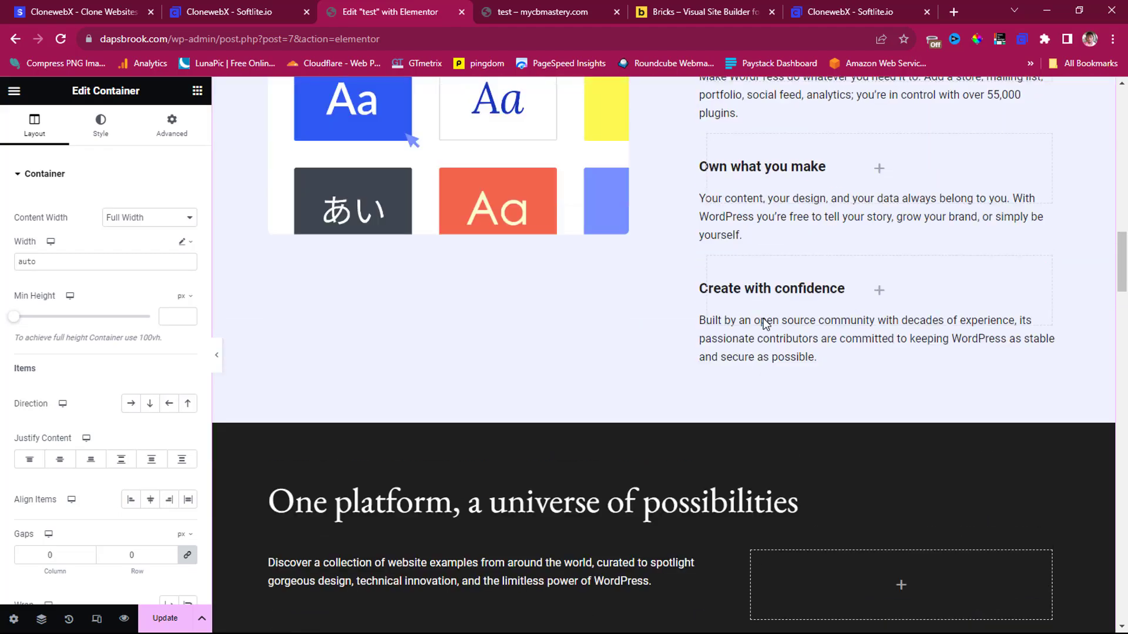
scroll(759, 320, up, 5)
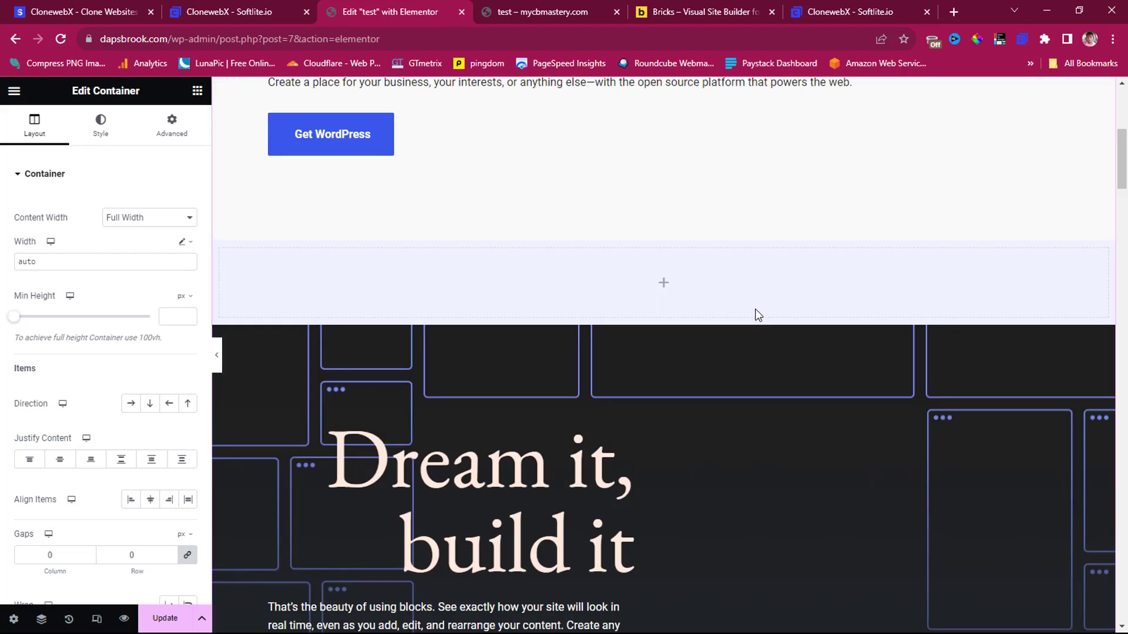
scroll(755, 315, down, 4)
scroll(740, 311, up, 12)
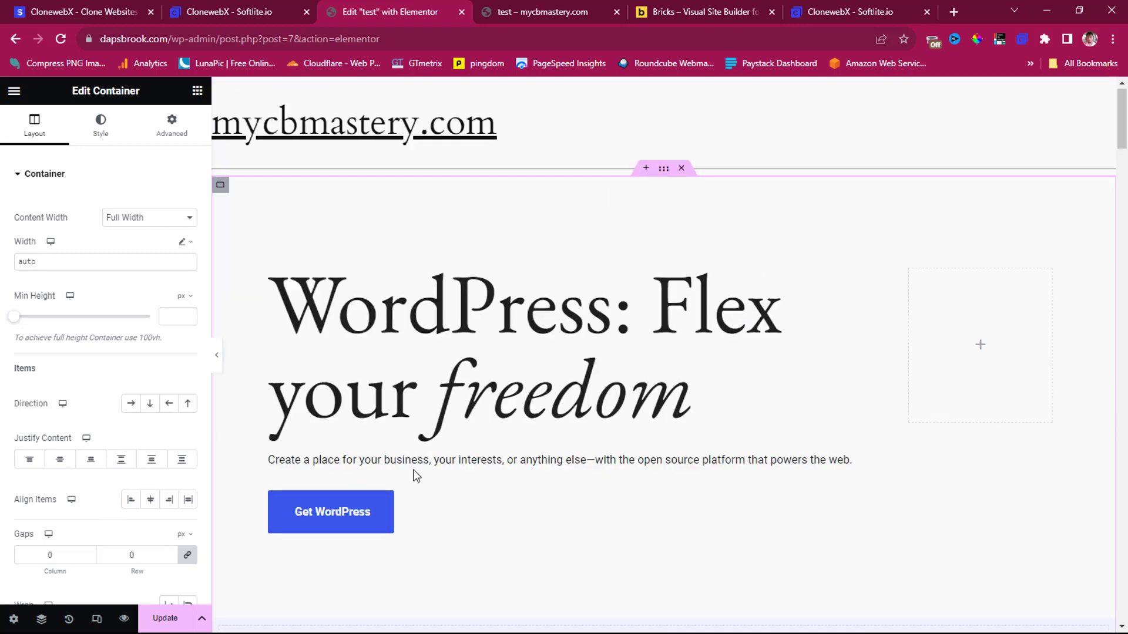
Update the page in Elementor and reload the live test page
click(161, 619)
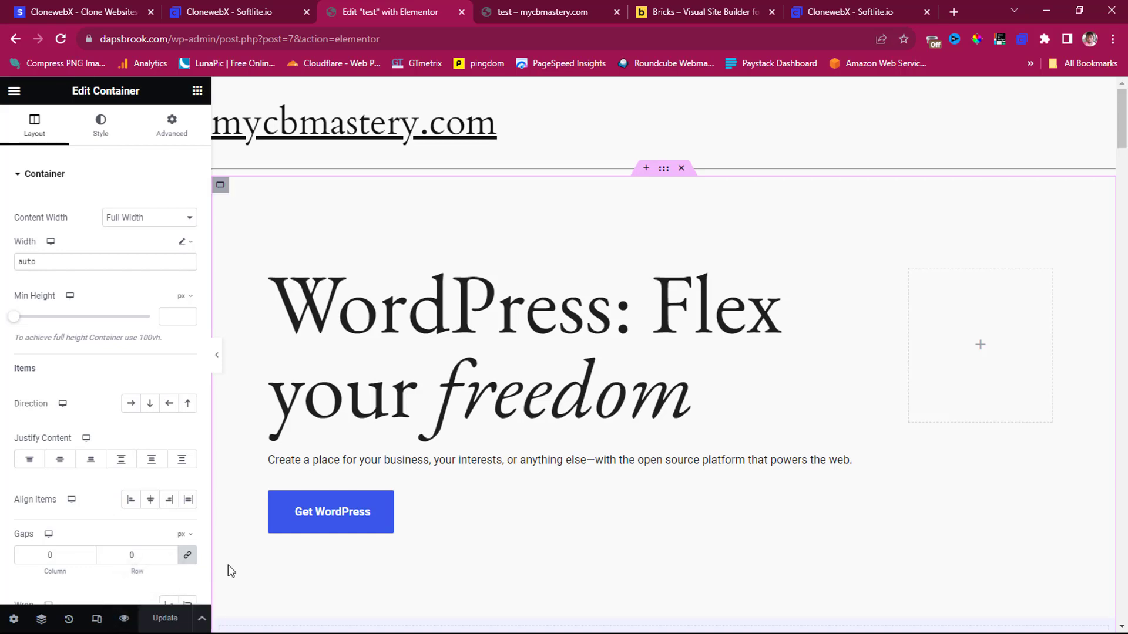
click(545, 11)
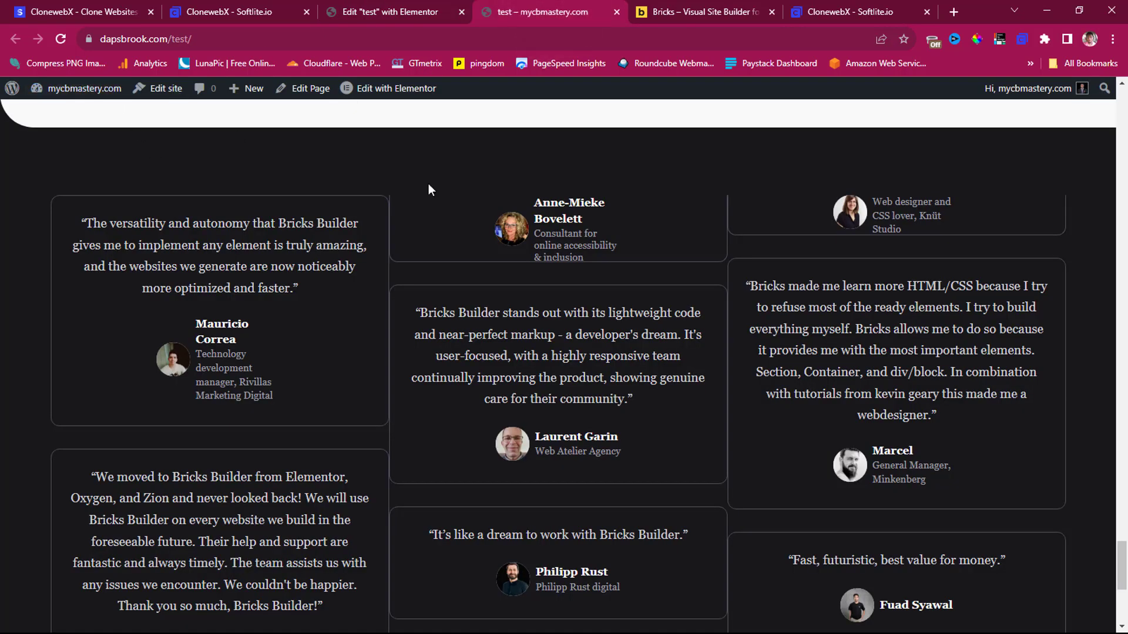
drag(1122, 564, 1122, 111)
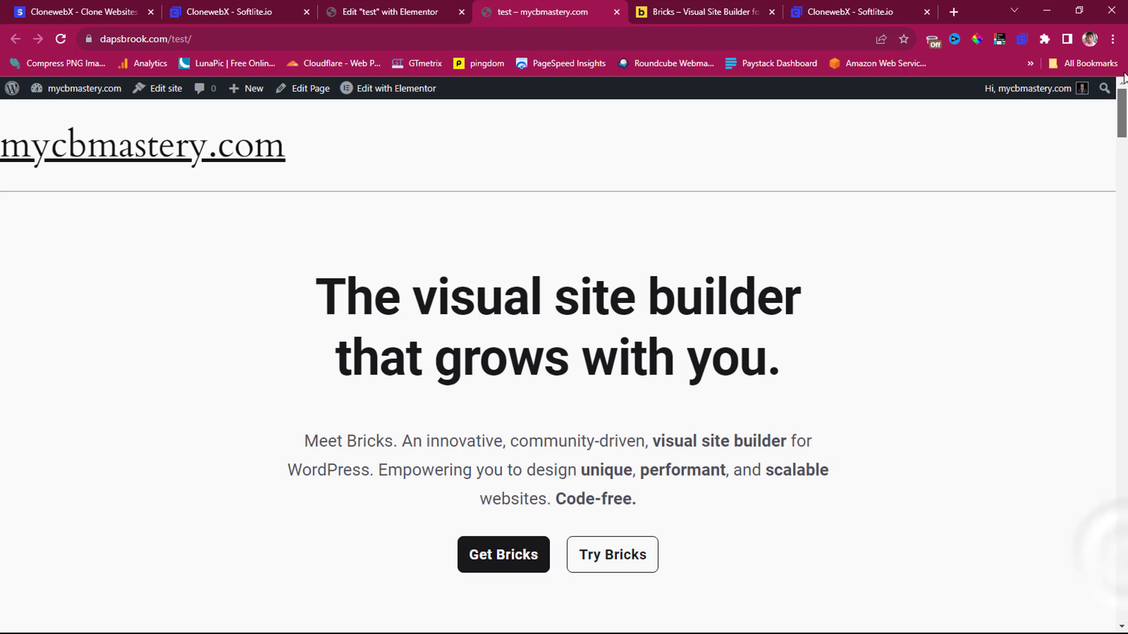
click(60, 41)
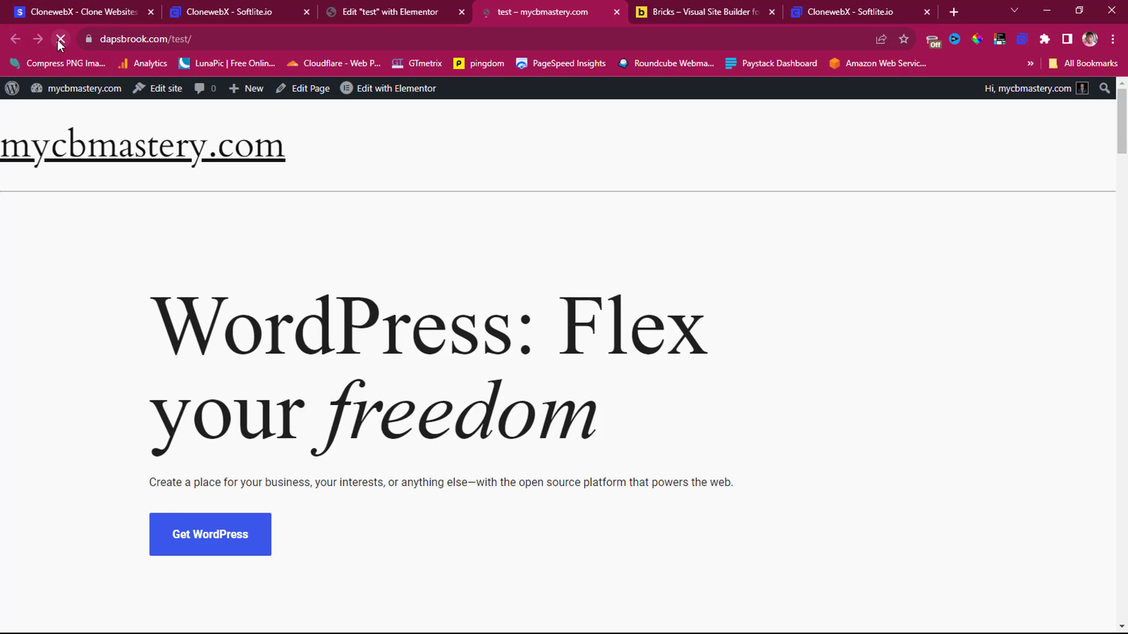
Scroll the live page from the 'Flex your freedom' hero through 'Get started'
scroll(659, 275, down, 10)
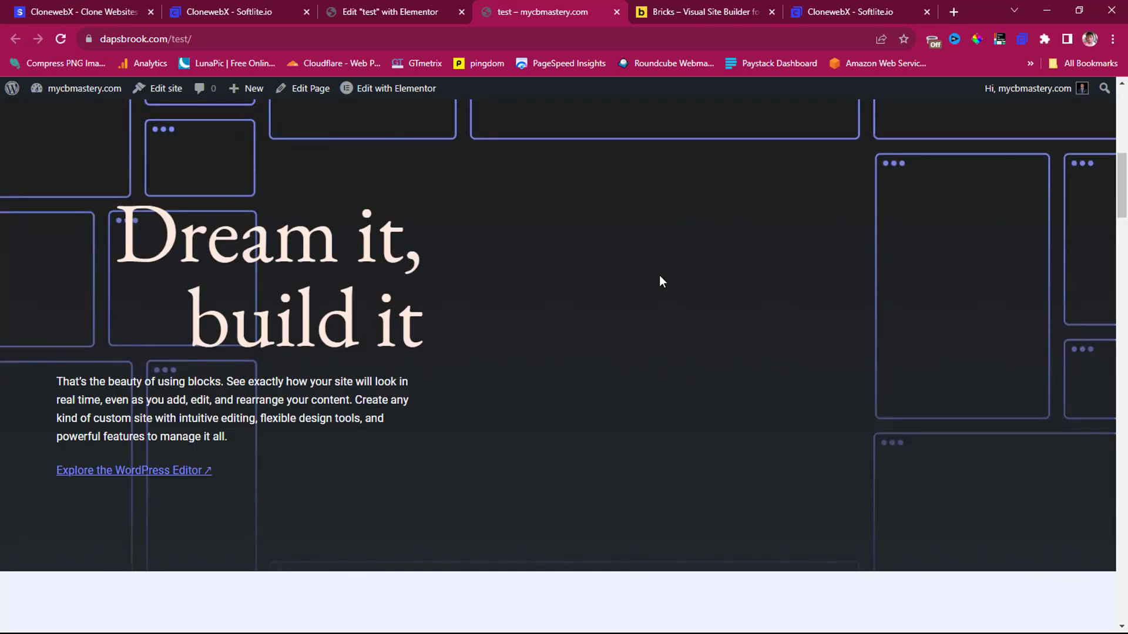
scroll(602, 306, down, 12)
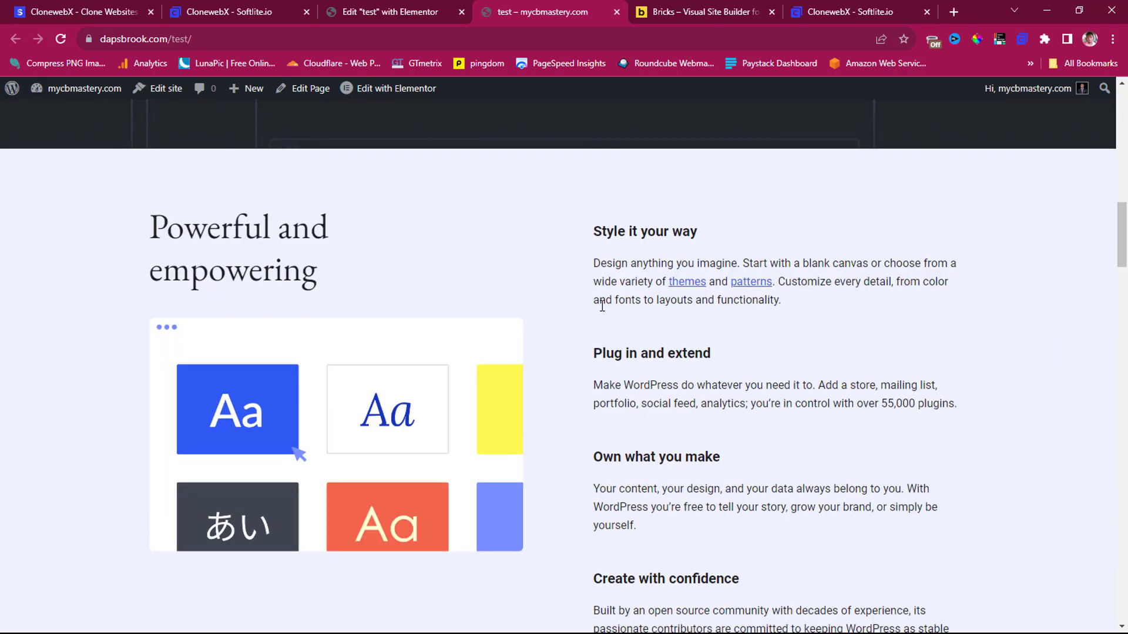
scroll(602, 306, down, 15)
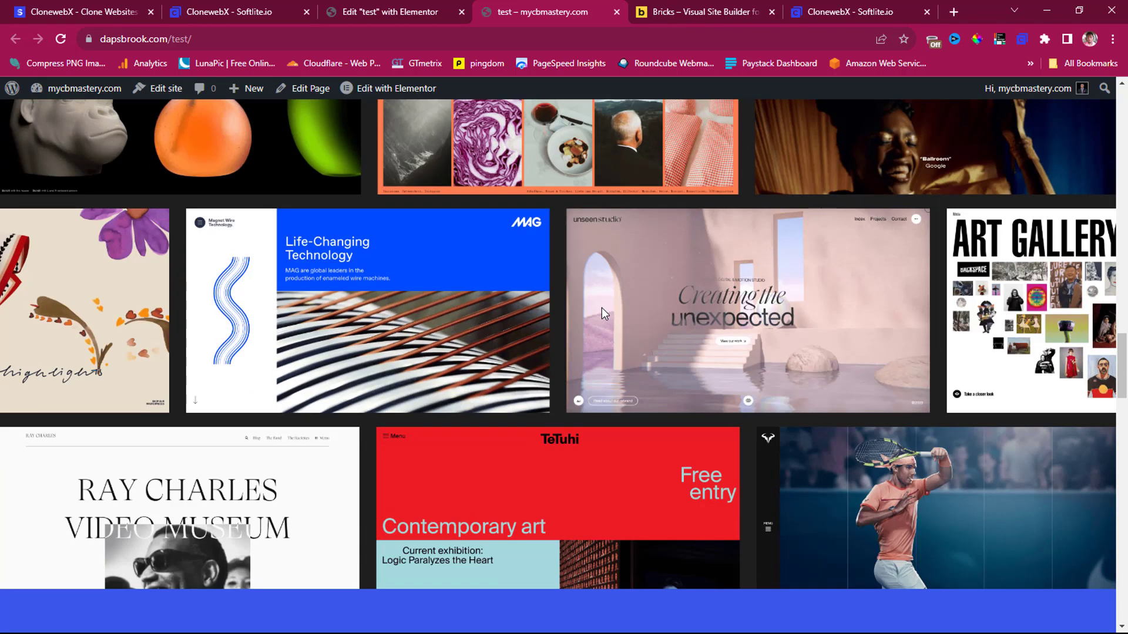
scroll(605, 308, down, 20)
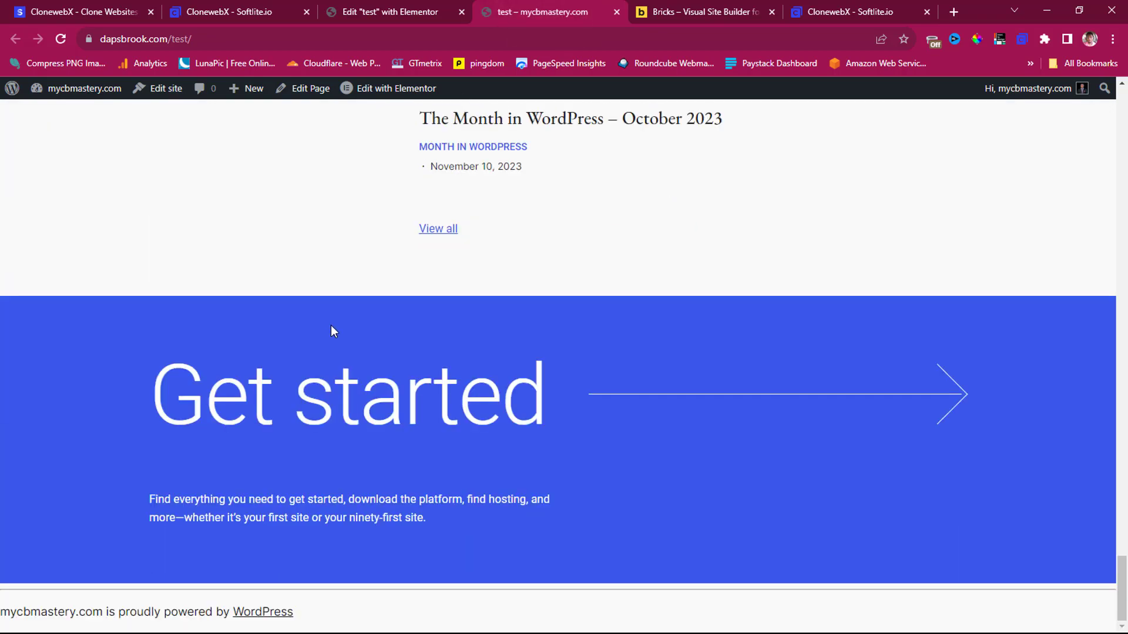
scroll(330, 331, up, 20)
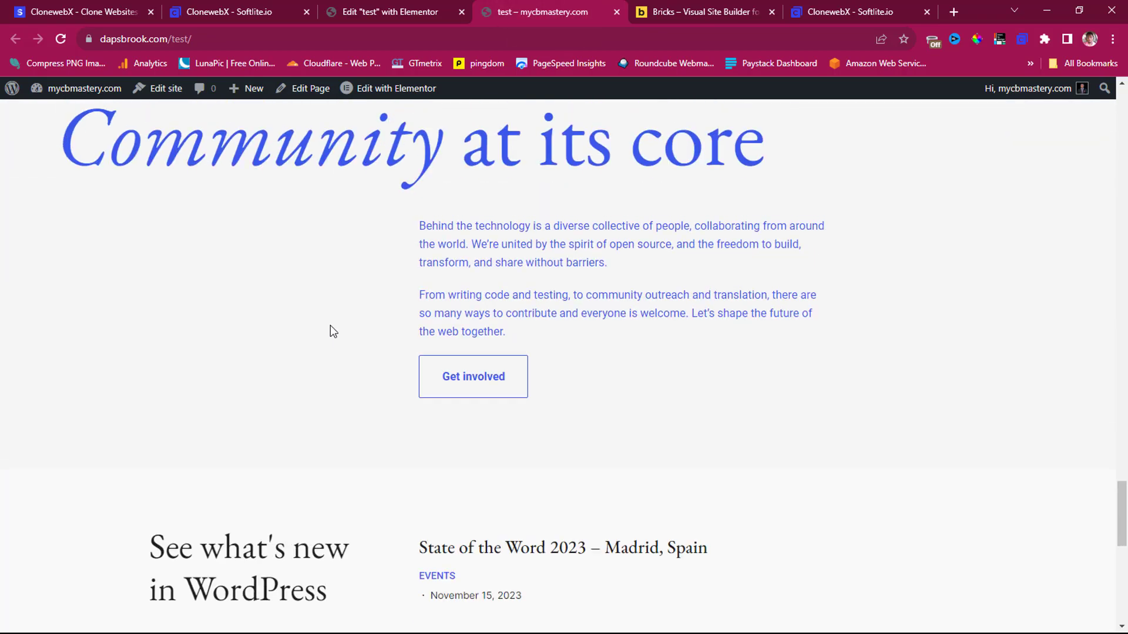
scroll(331, 325, up, 20)
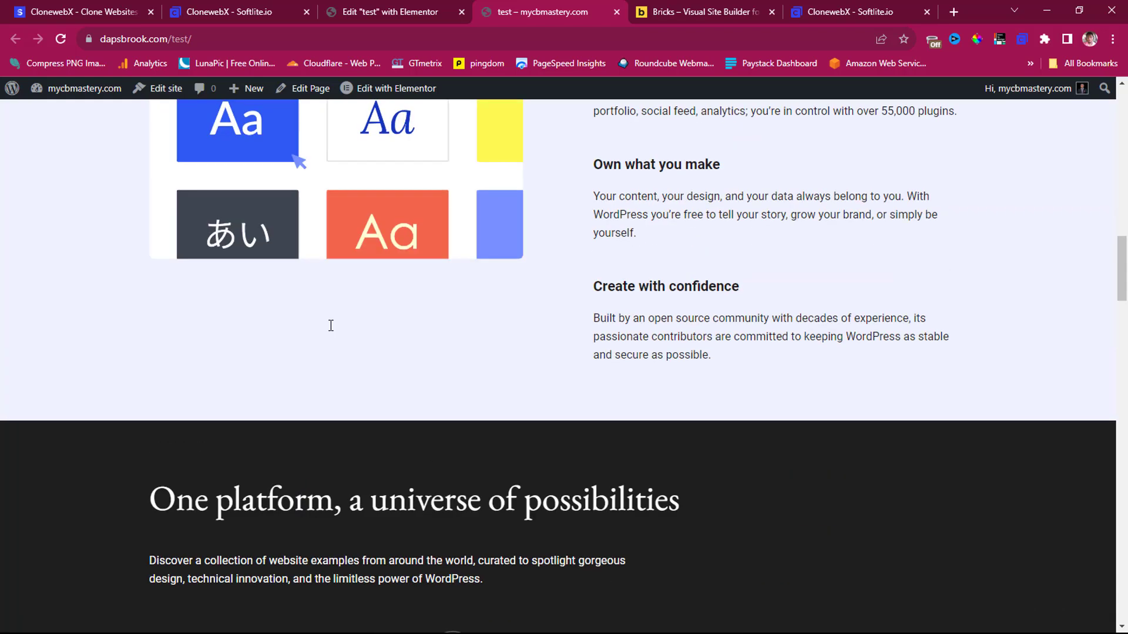
scroll(331, 325, up, 5)
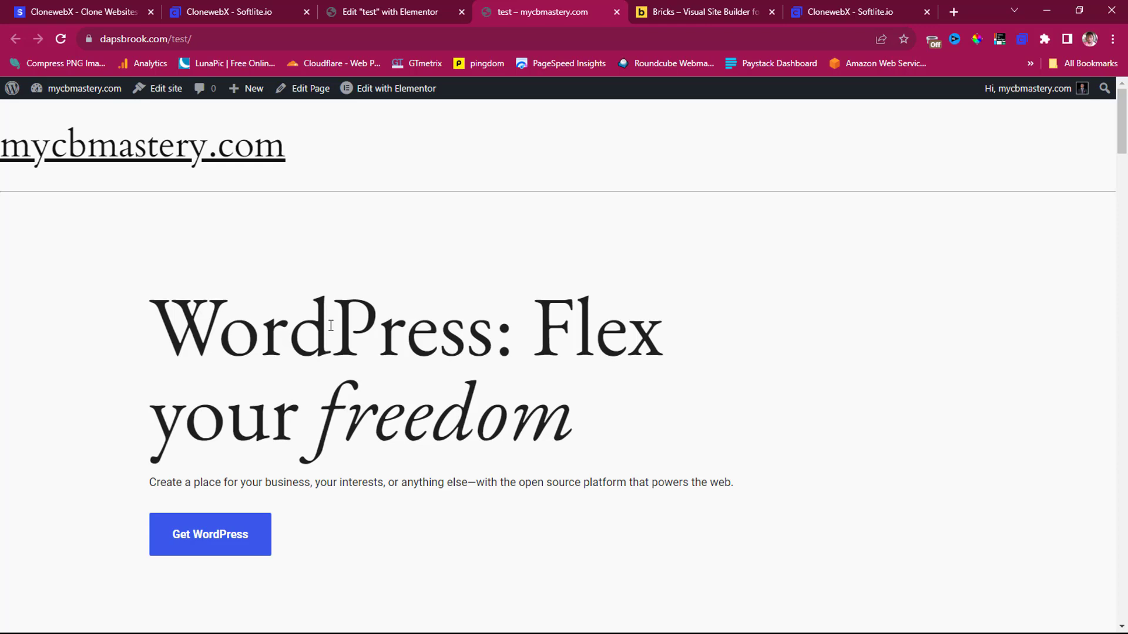
Start a new ClonewebX project's Domain entry, then return to the Bricks project's Elementor Free export
click(108, 9)
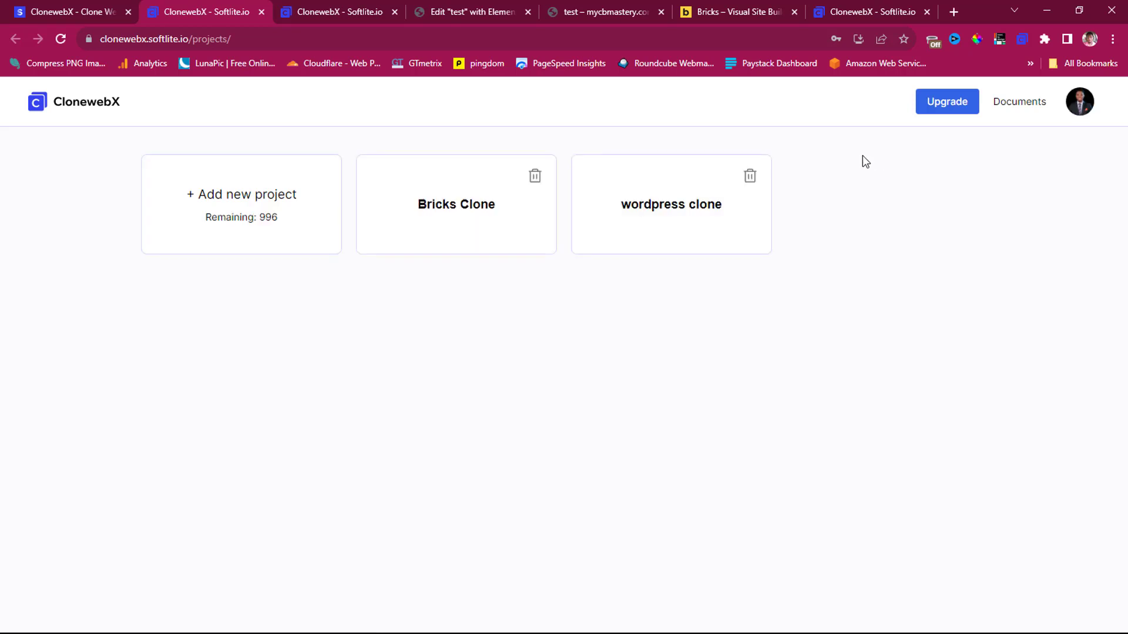
click(221, 208)
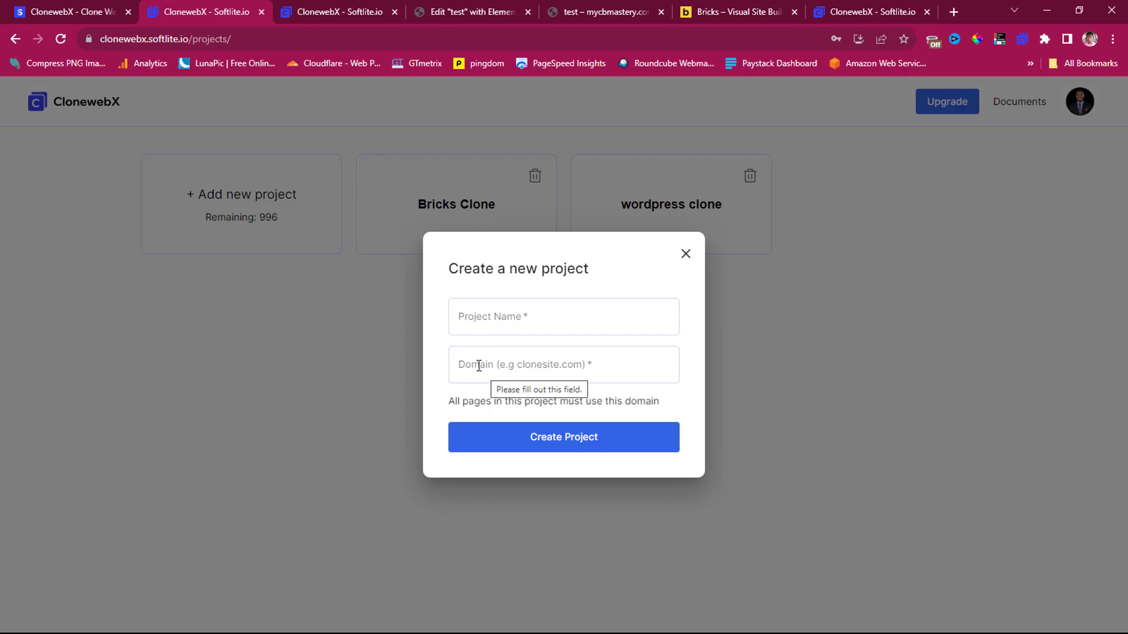
click(478, 365)
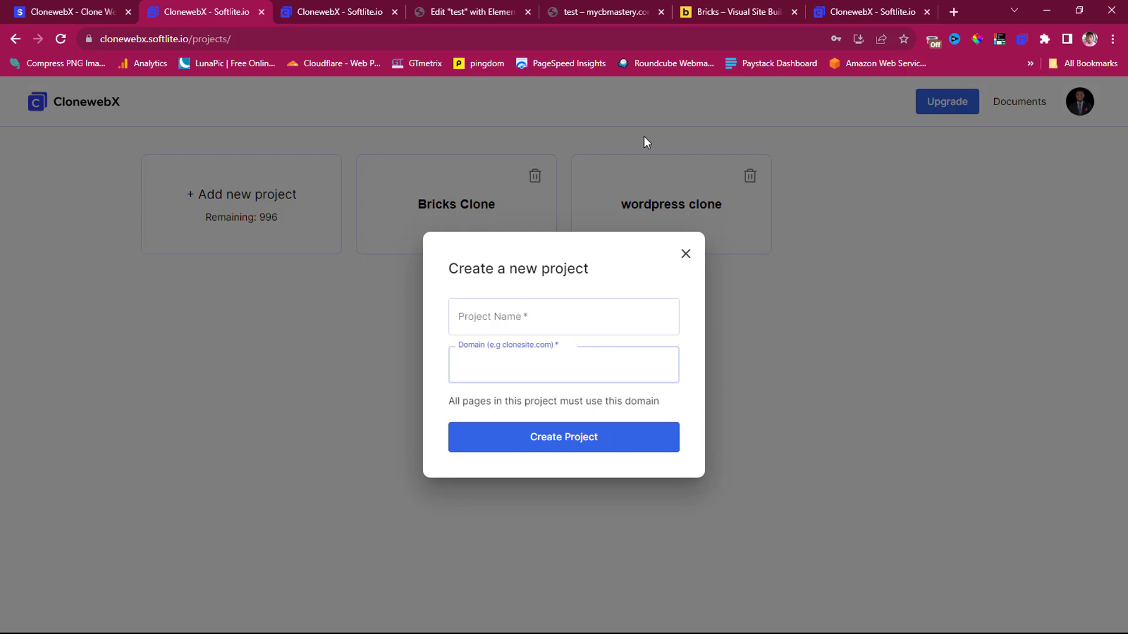
click(868, 11)
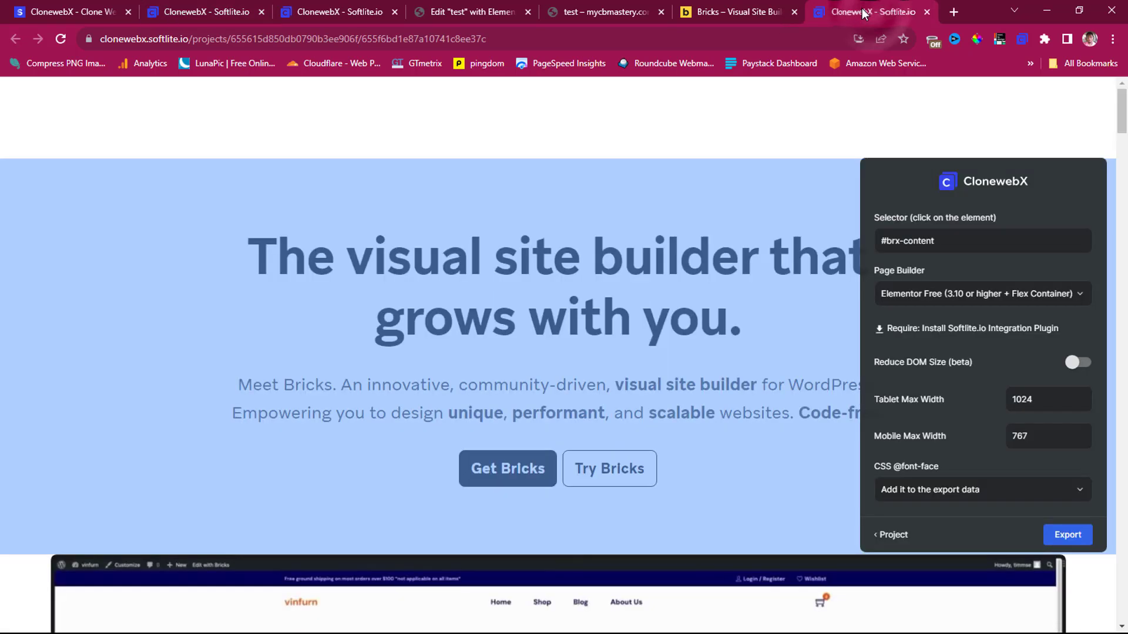
Copy the bricksbuilder.io address from the Bricks site and return to the CloneWebX form
click(719, 9)
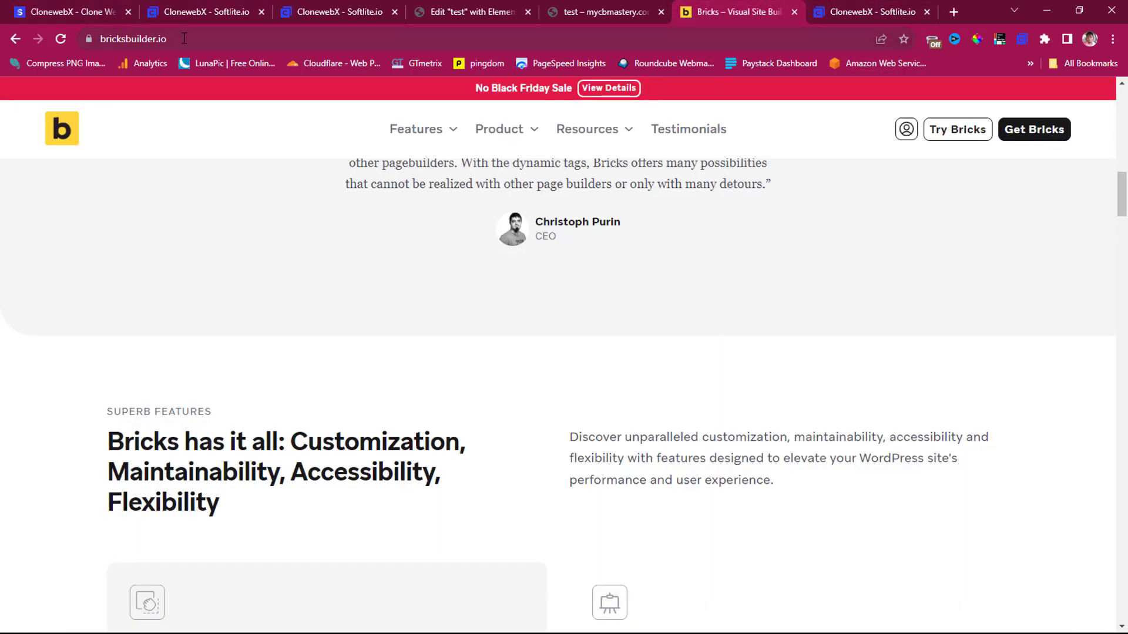
click(126, 38)
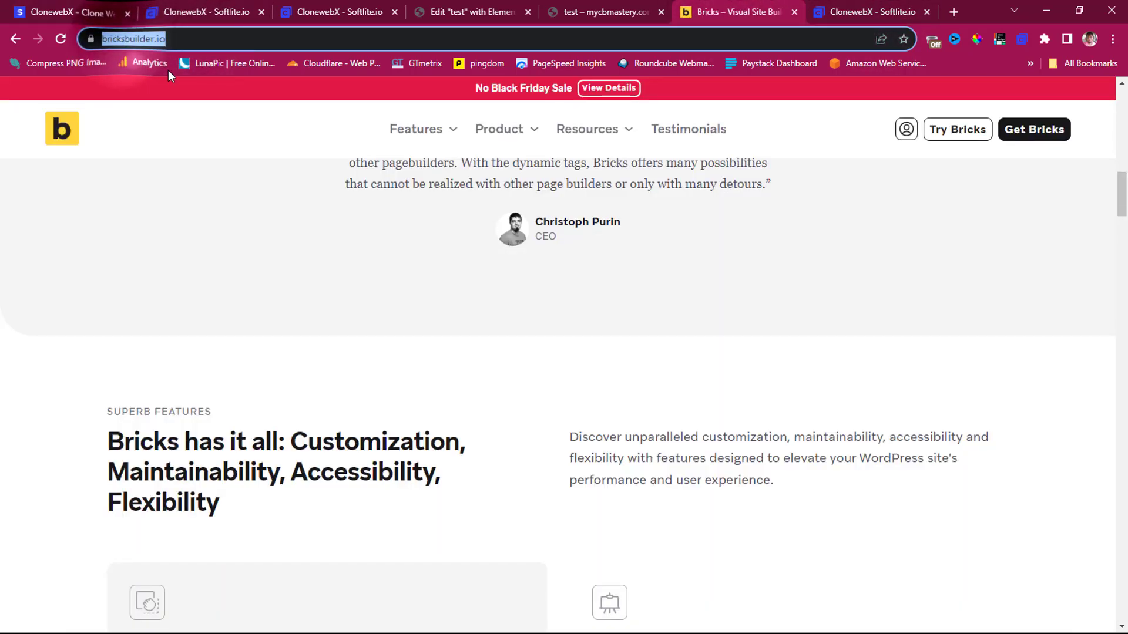
right_click(121, 39)
click(155, 125)
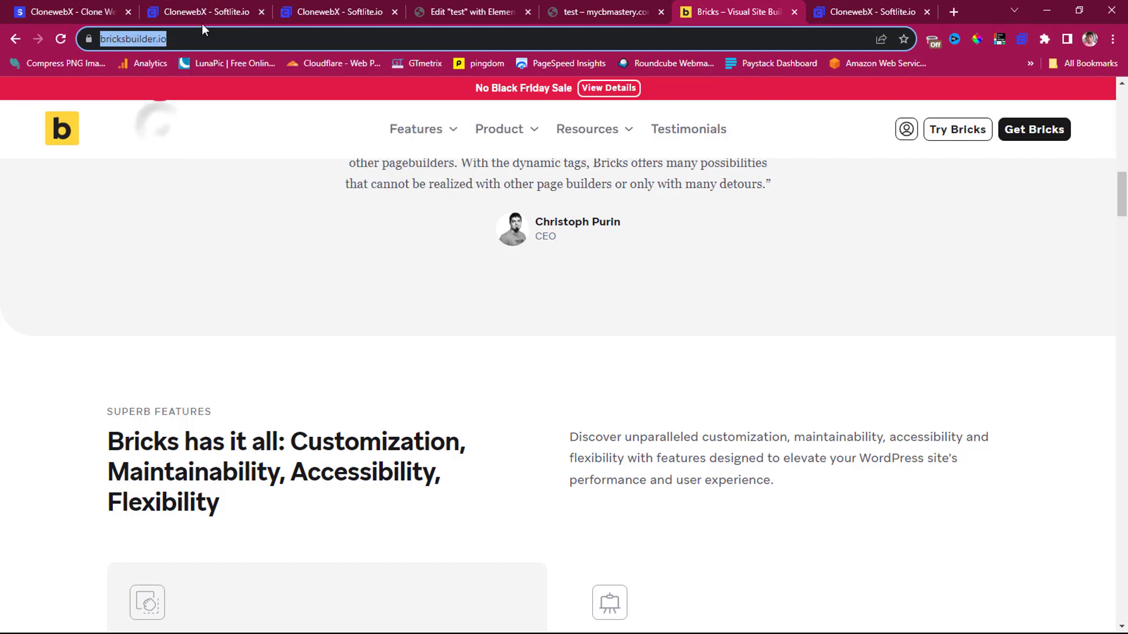
click(202, 13)
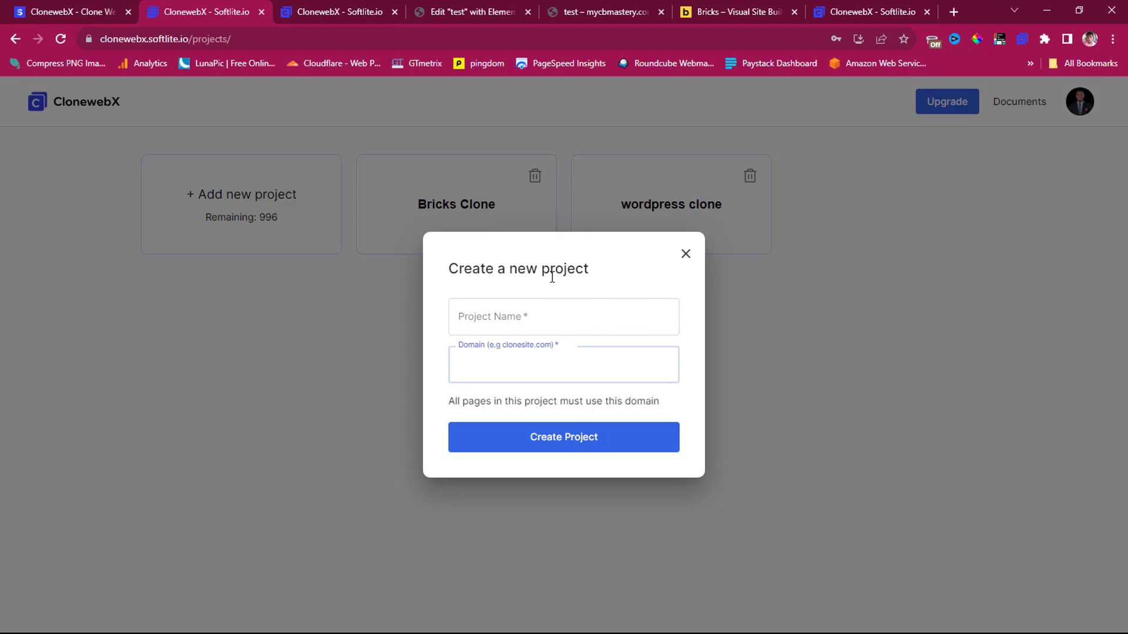
Dismiss the Create a new project dialog to reveal Bricks Clone and wordpress clone
key(Escape)
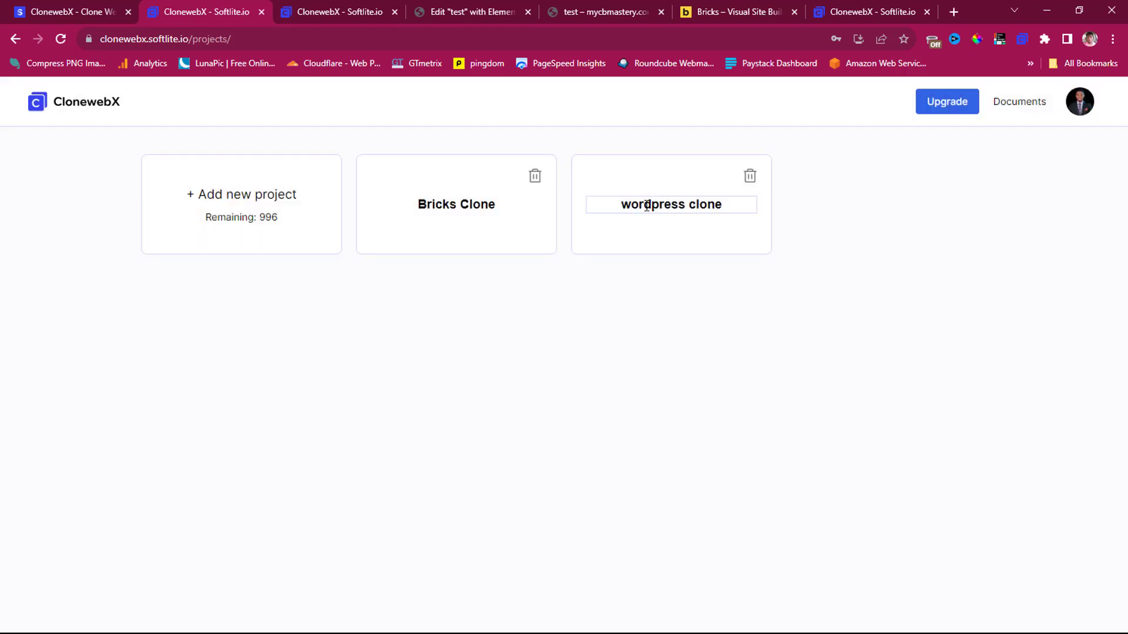